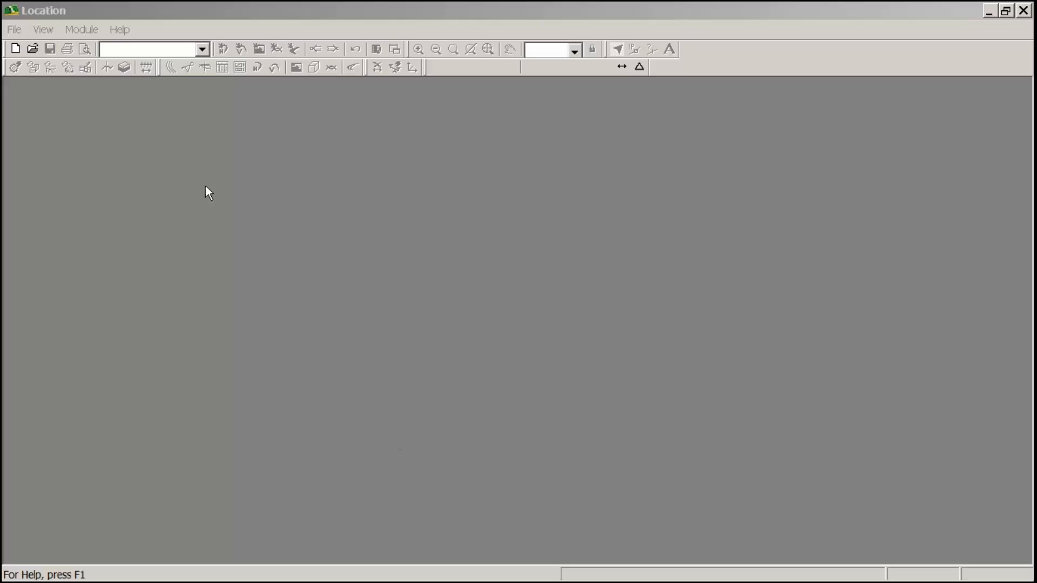
- Create a new location design from OG.ter, taking the initial alignment from the terrain's current feature, all points
click(16, 30)
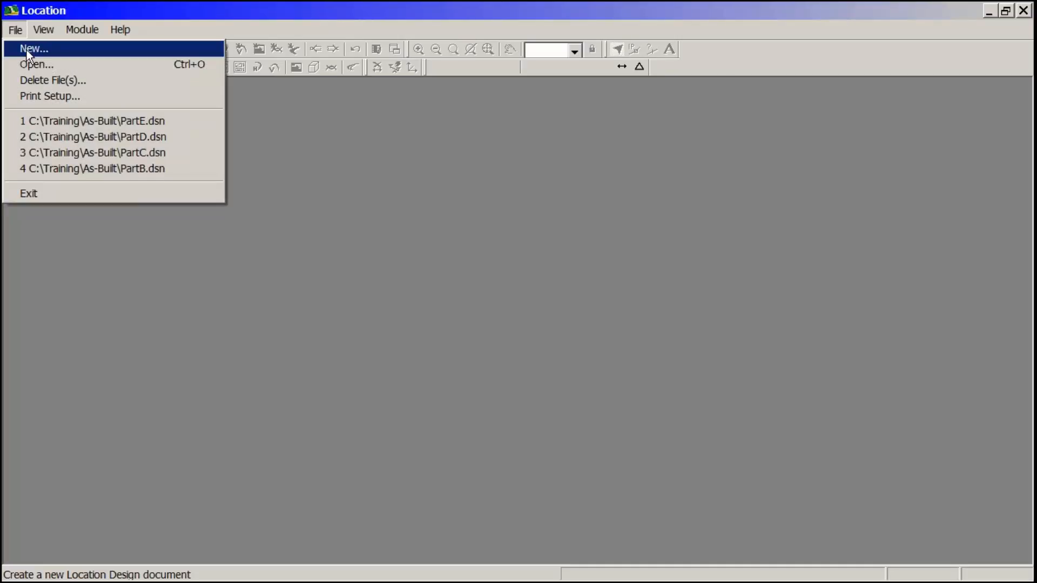
click(27, 50)
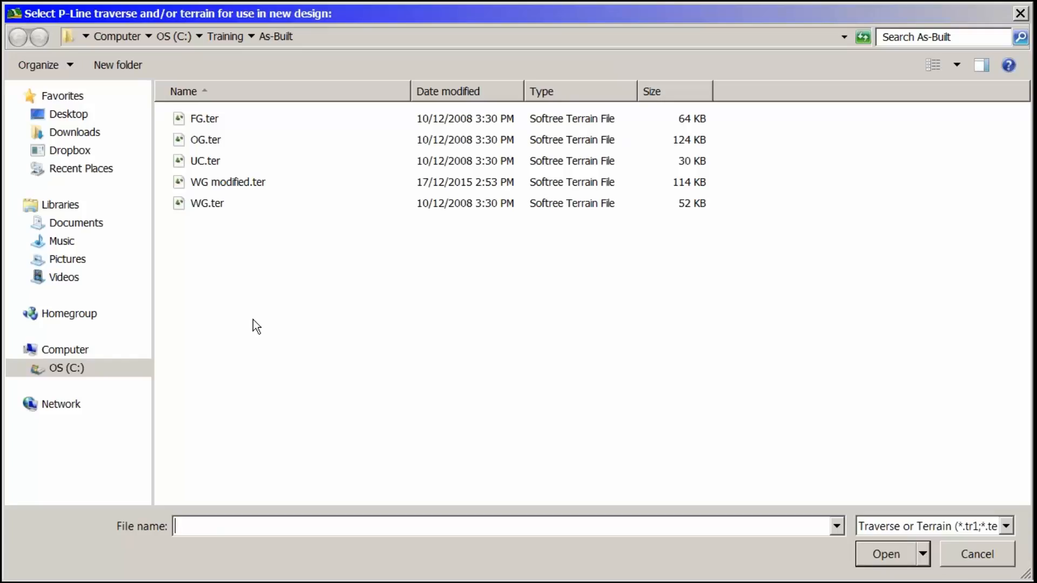
click(204, 139)
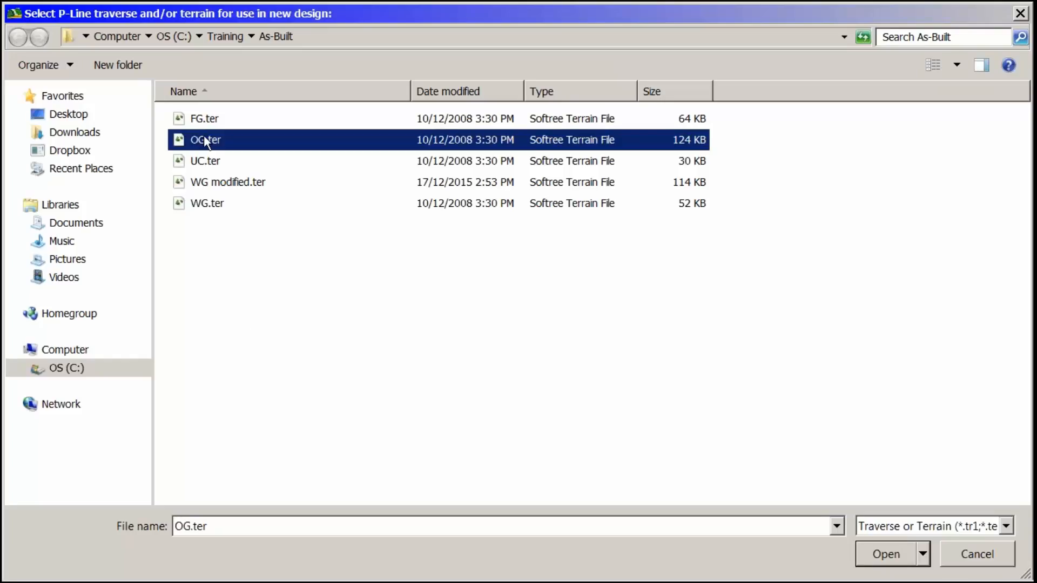
click(884, 550)
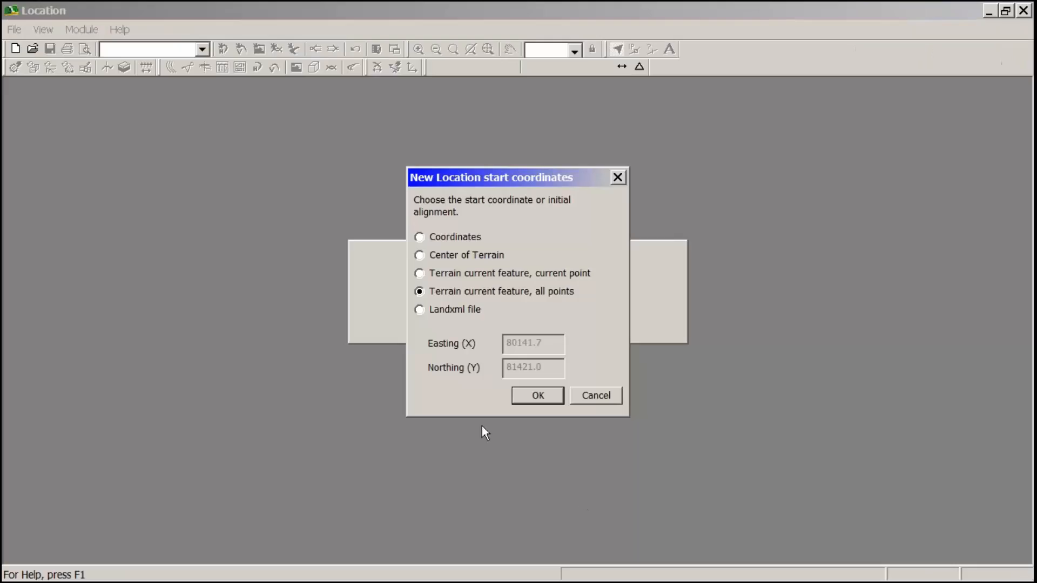
click(538, 396)
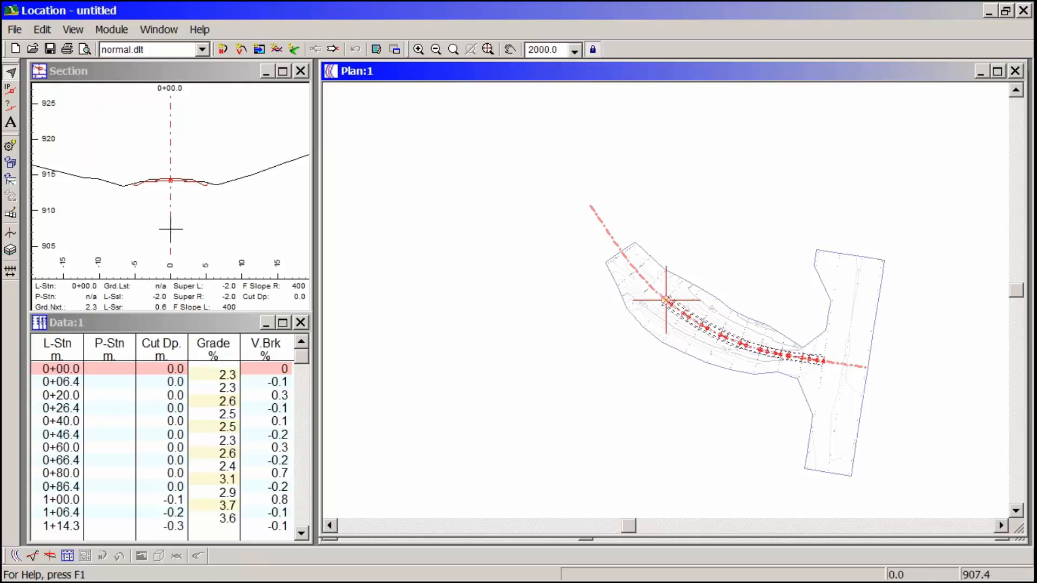
click(184, 222)
scroll(183, 222, up, 3)
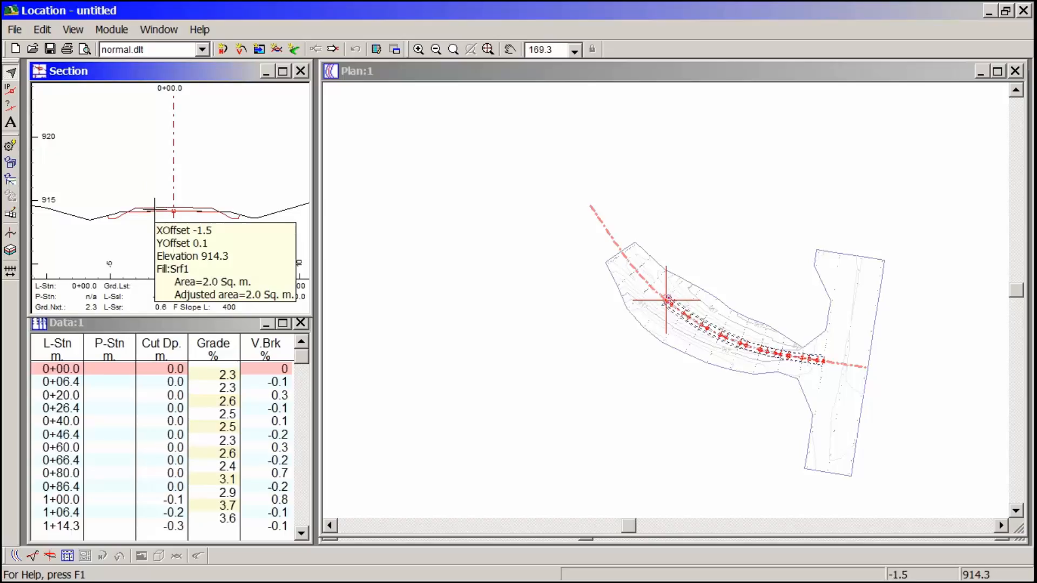
mouse_move(166, 210)
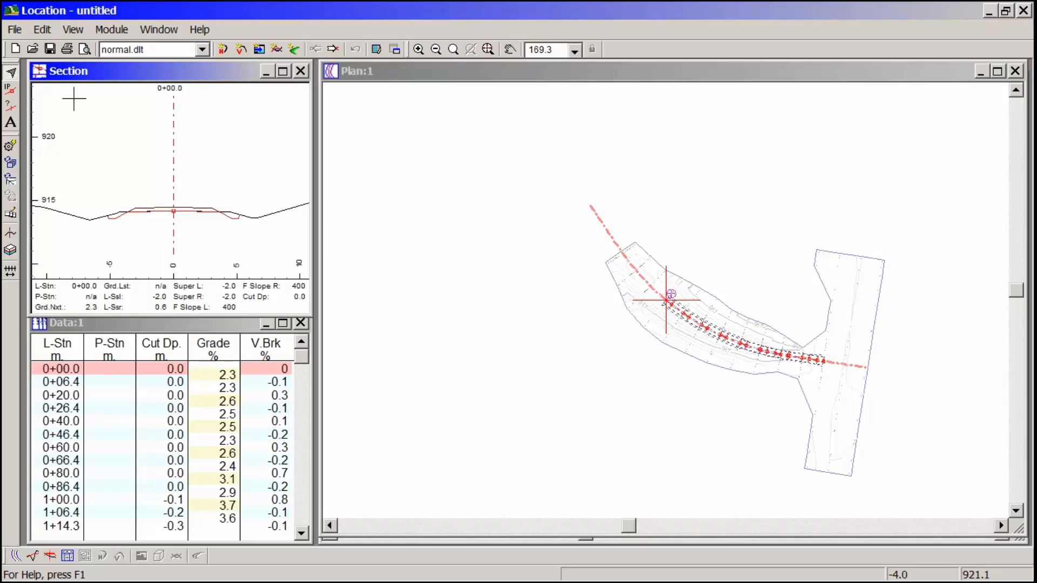
- Load the template table AsbuiltSurfaces.tpl from the Training\As-Built folder on drive C into the template editor
click(42, 31)
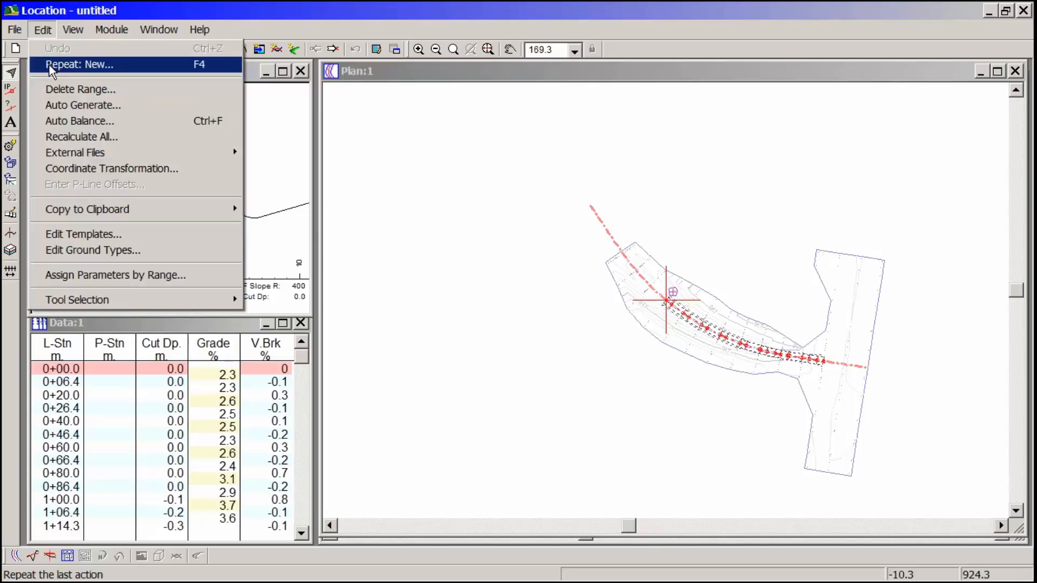
click(112, 228)
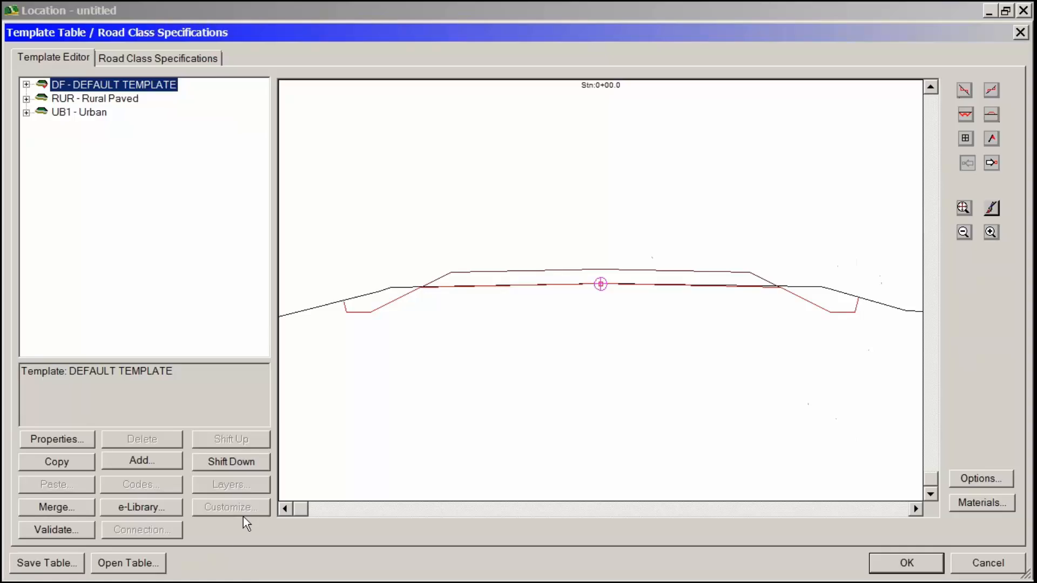
click(146, 562)
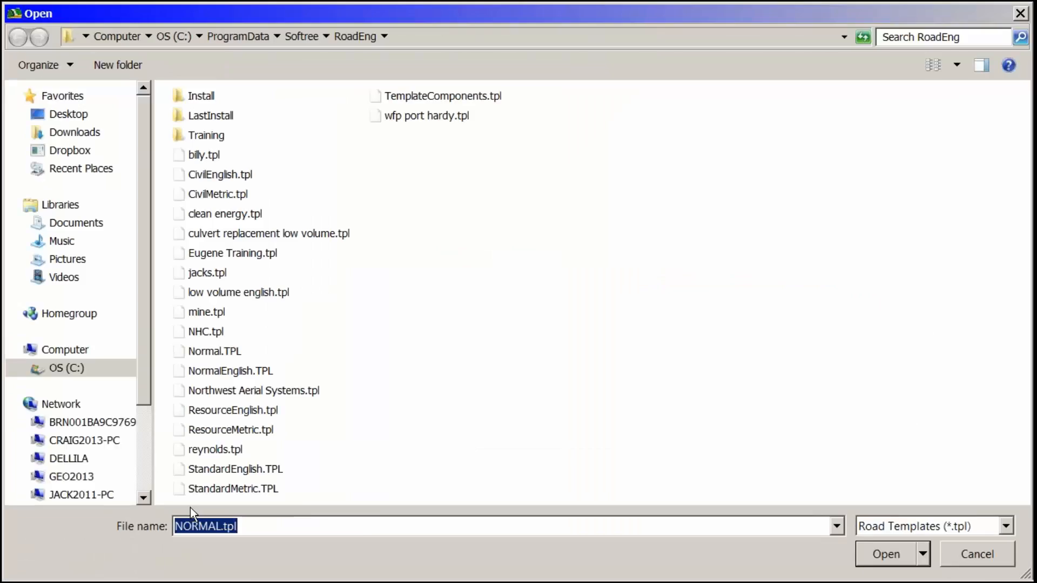
click(85, 375)
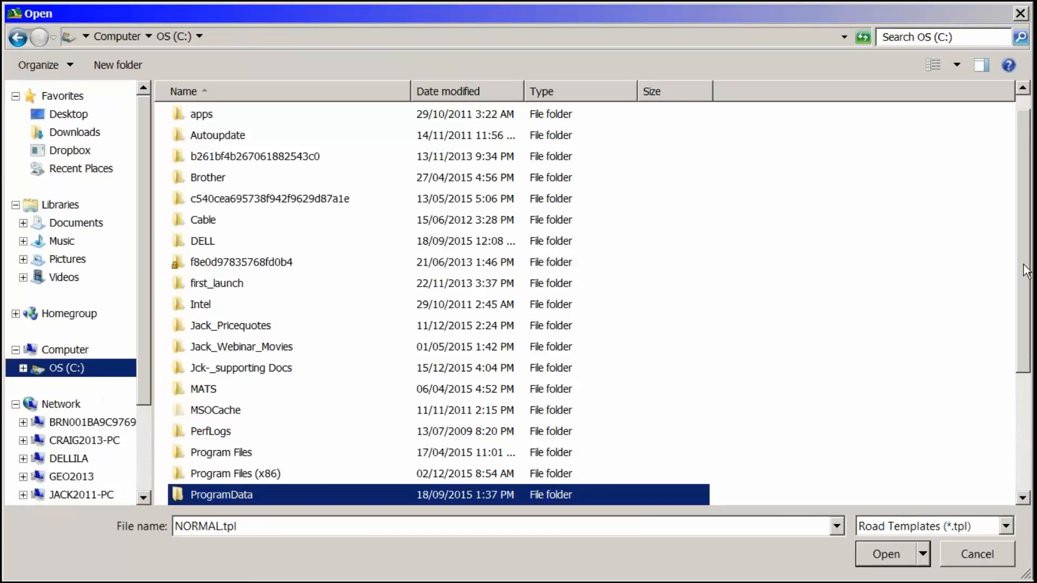
scroll(216, 473, down, 2)
double_click(211, 477)
double_click(202, 118)
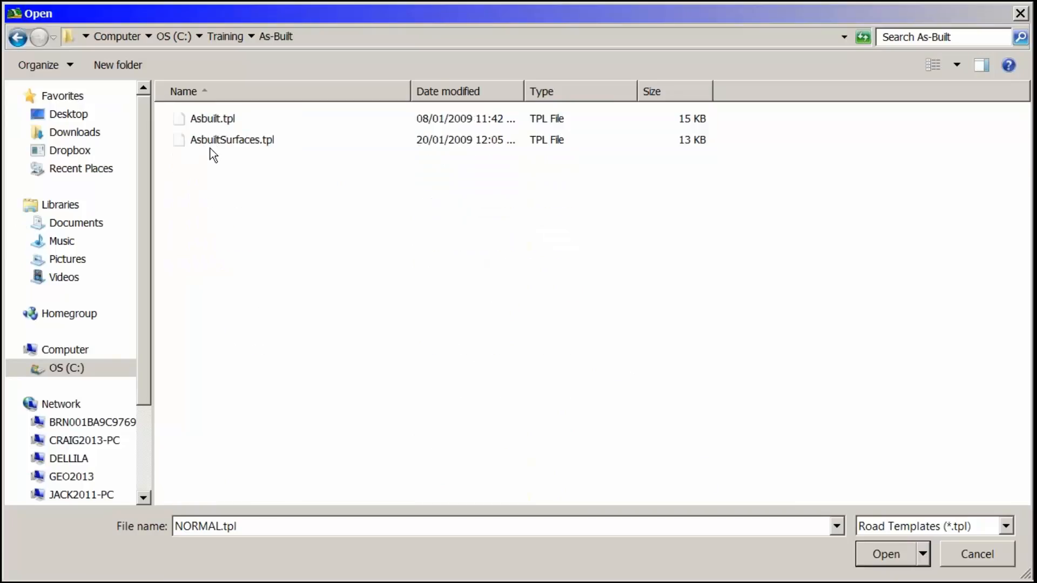
click(211, 140)
click(868, 552)
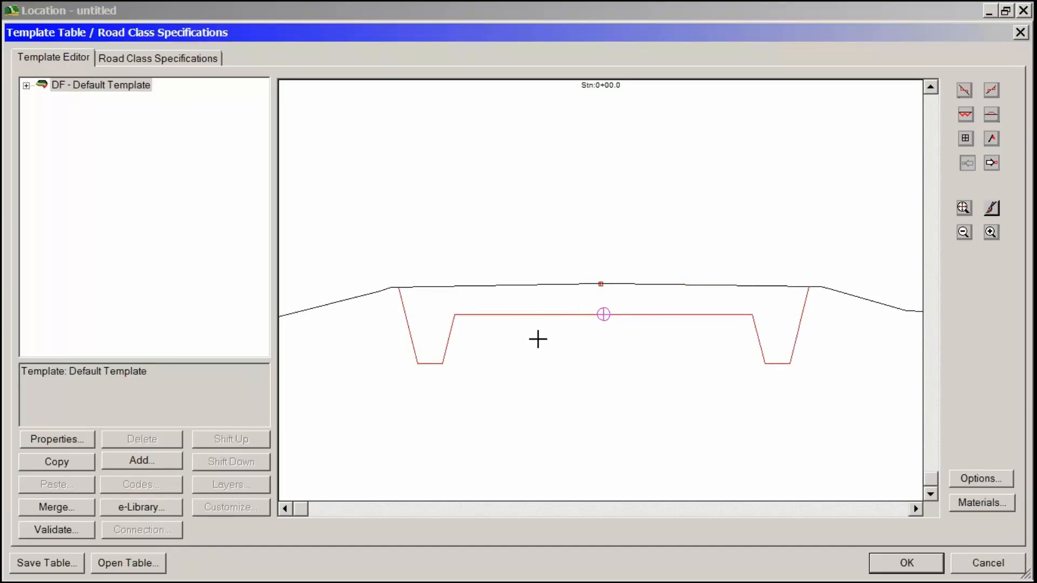
- Review the Default Template's components and the WG, UG and FG material codes, and apply the loaded template table to the design
double_click(58, 86)
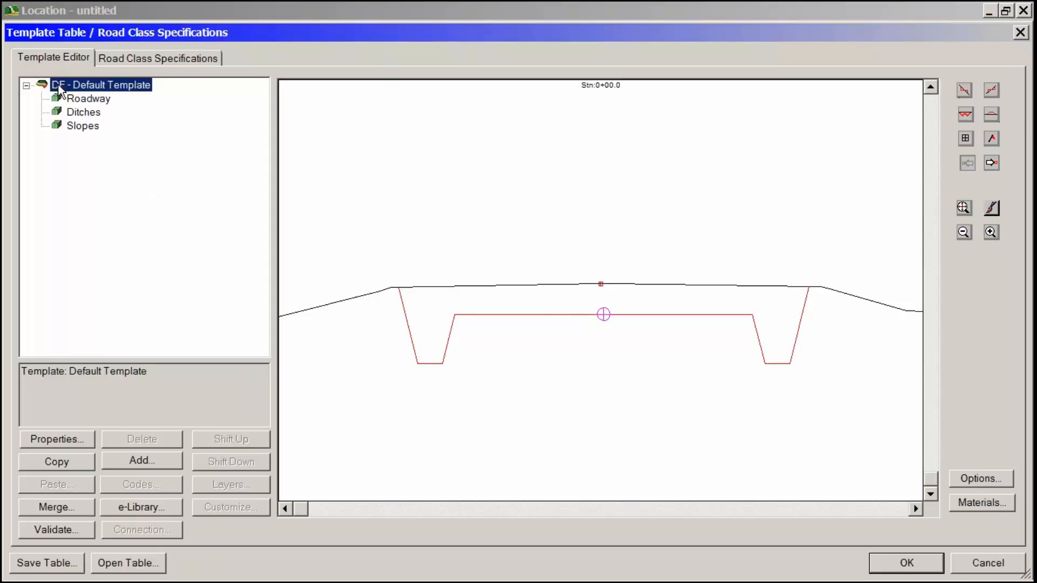
click(974, 505)
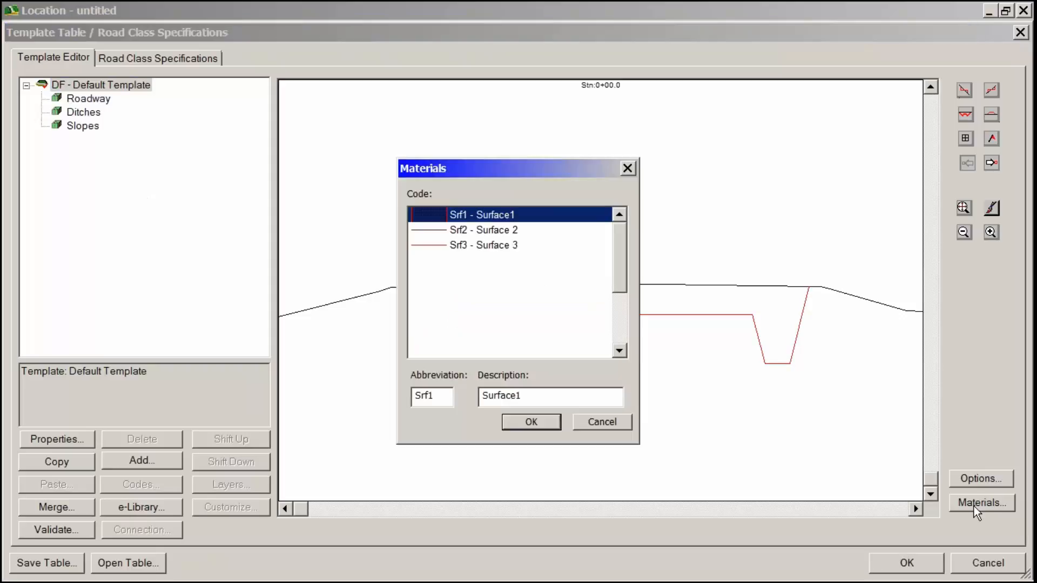
drag(624, 254, 617, 322)
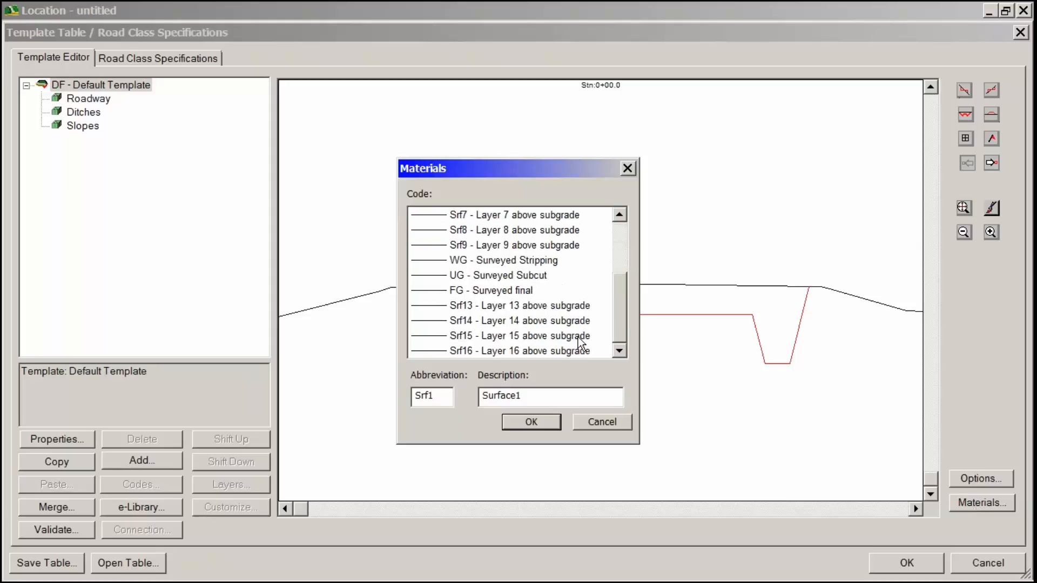
click(539, 262)
click(532, 294)
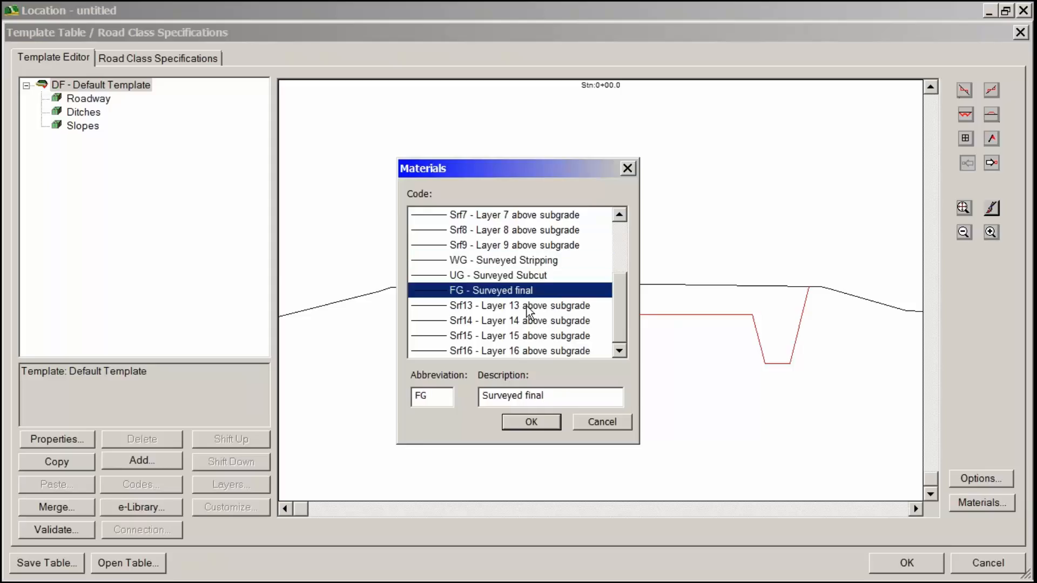
click(532, 265)
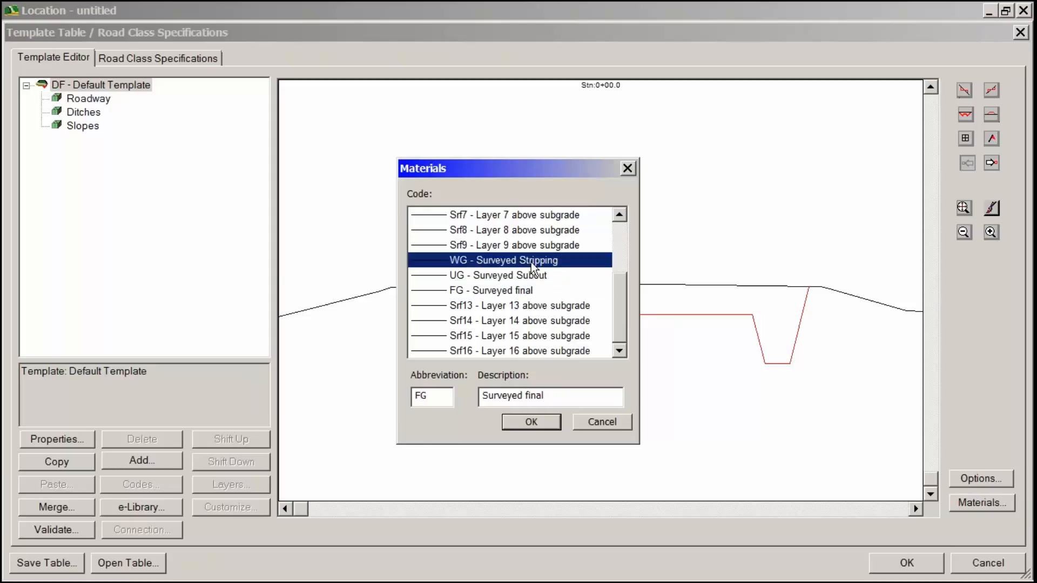
click(527, 293)
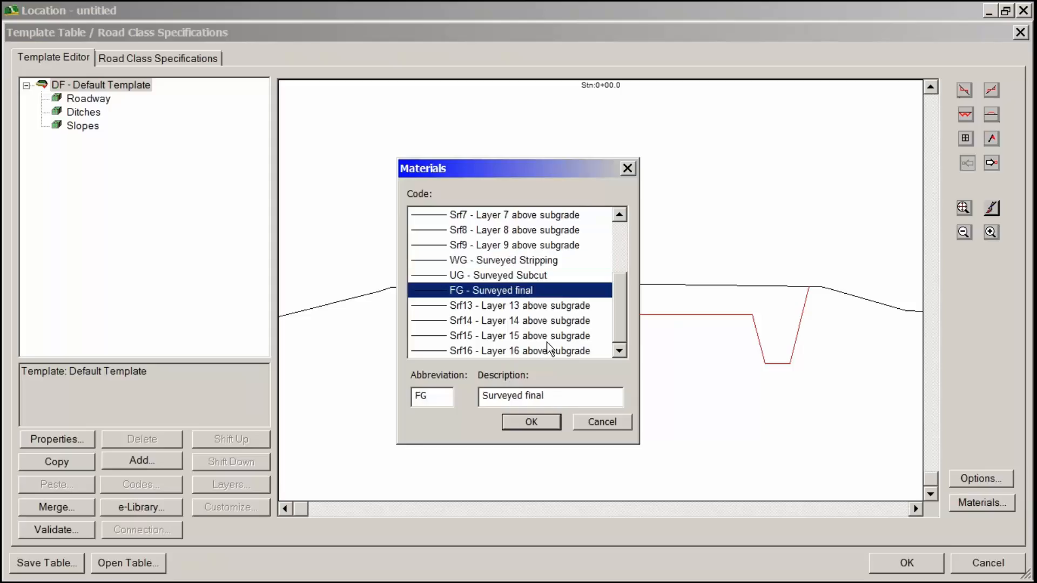
click(555, 425)
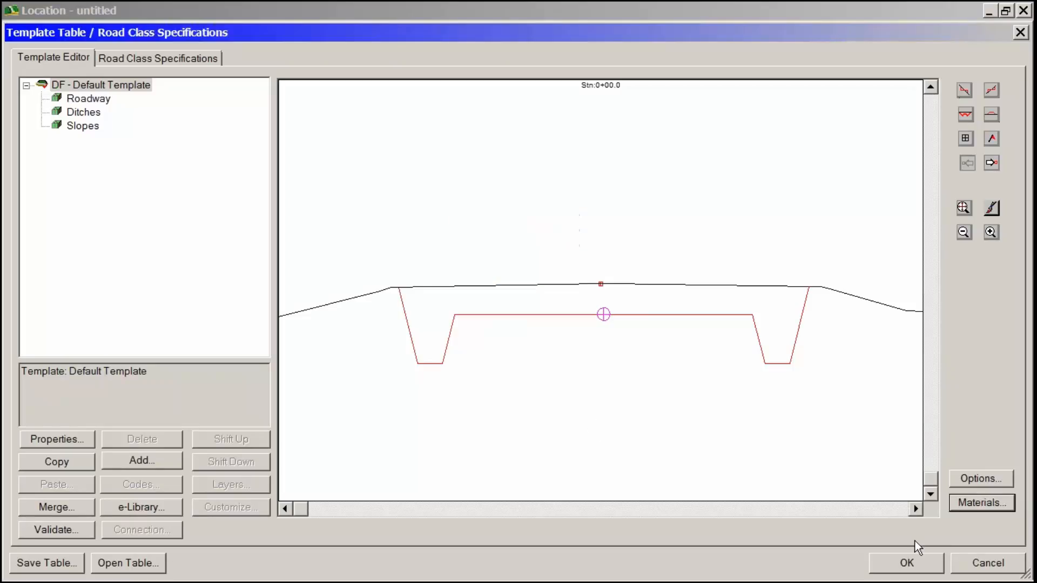
click(916, 561)
click(527, 347)
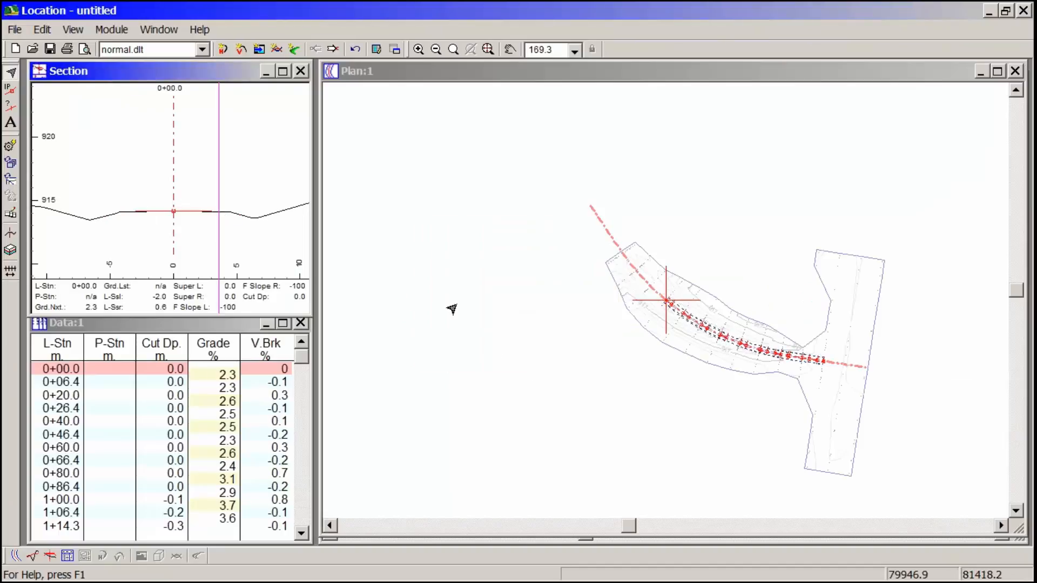
- Assign the BR Bridge (no cut/fill) template to both sides over the full station range and recalculate the entire design
click(41, 31)
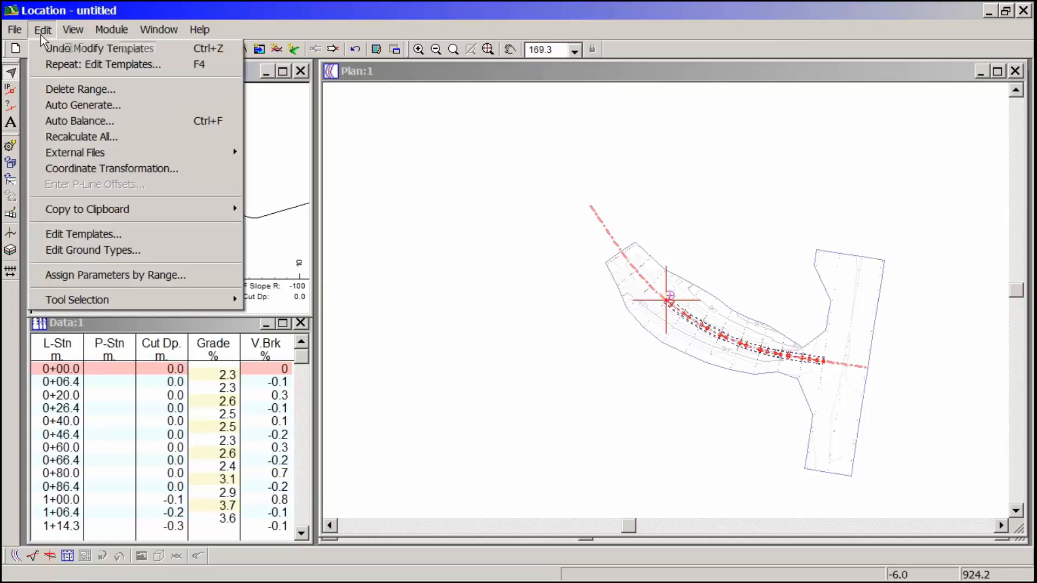
click(112, 275)
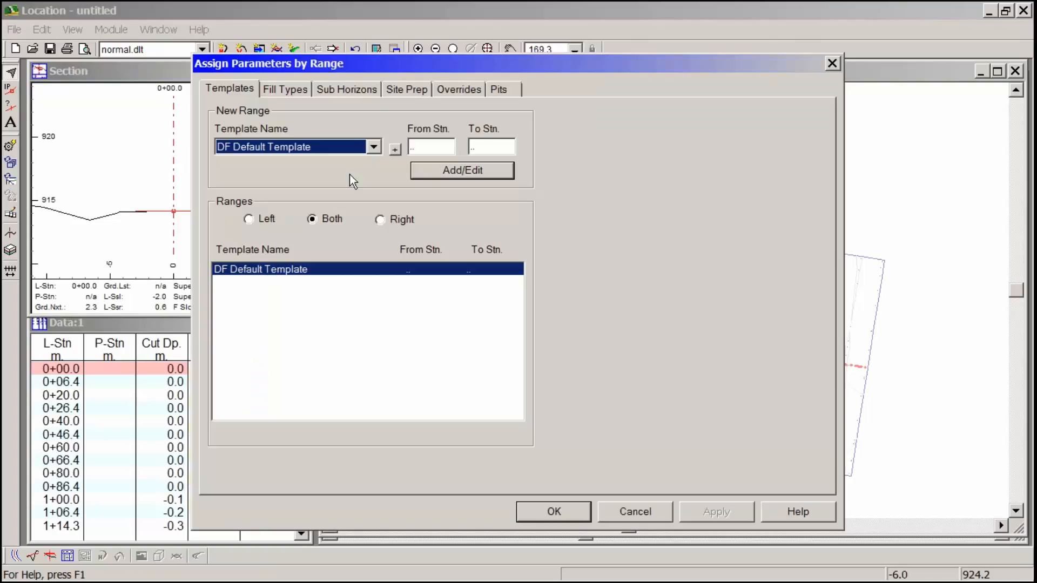
click(372, 147)
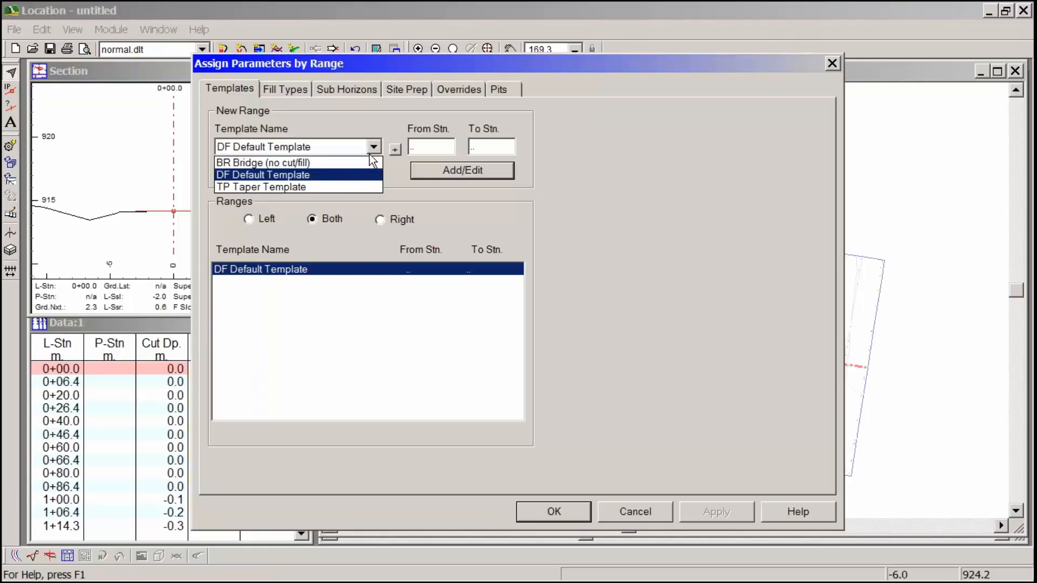
click(311, 161)
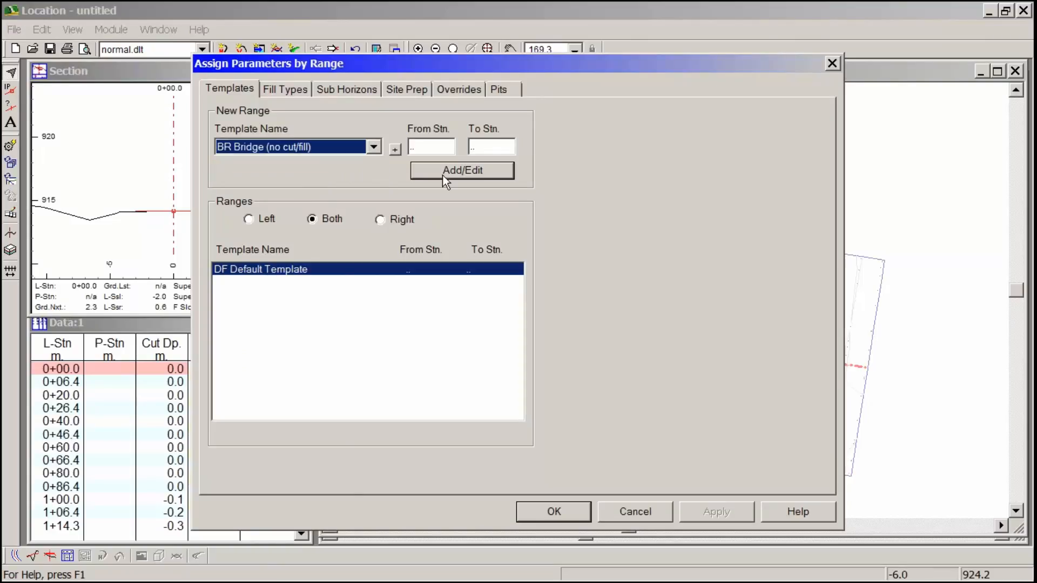
click(458, 168)
click(558, 509)
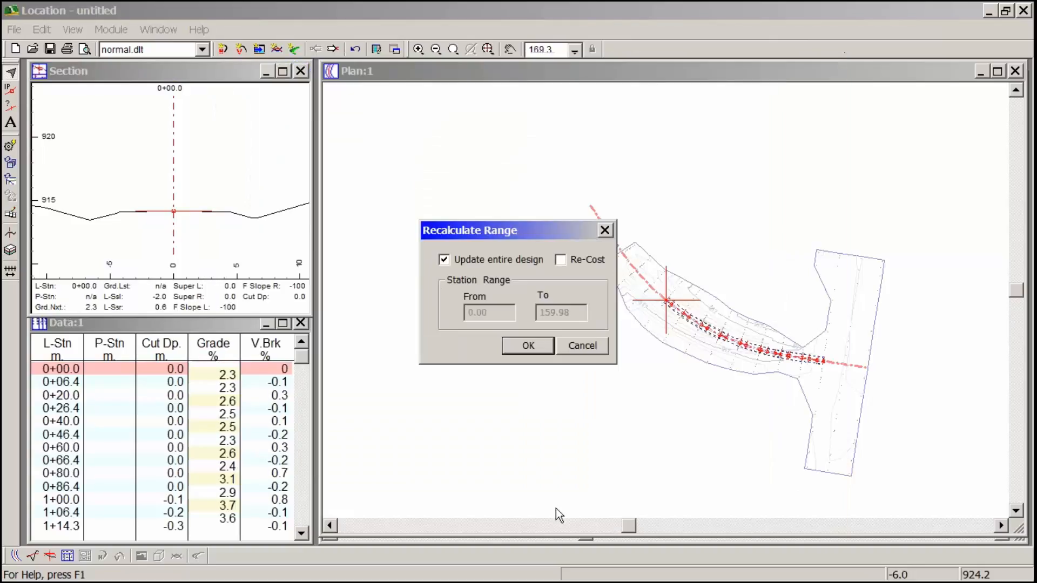
click(527, 344)
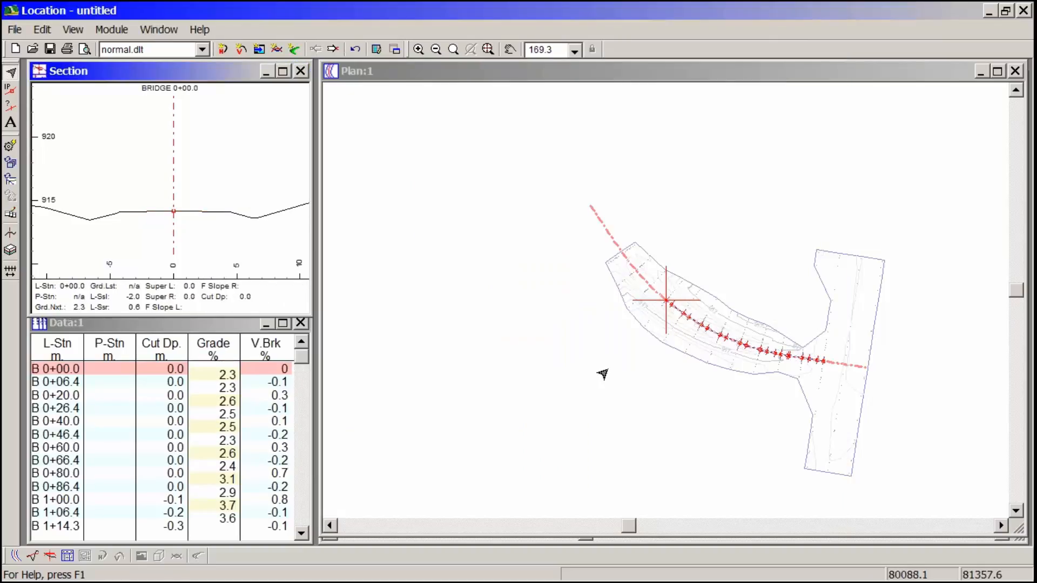
mouse_move(824, 581)
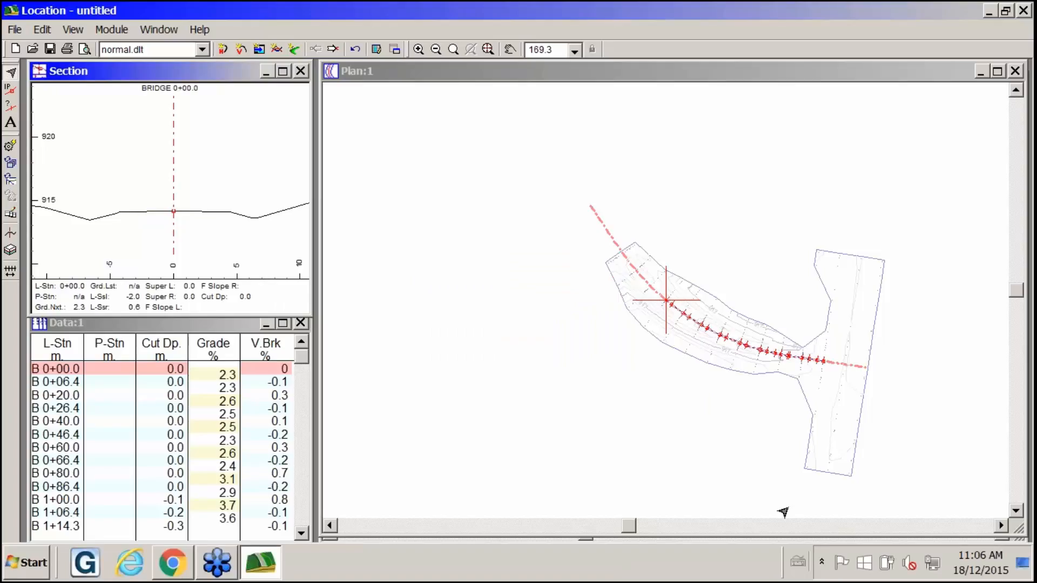
click(654, 339)
middle_drag(704, 334, 662, 327)
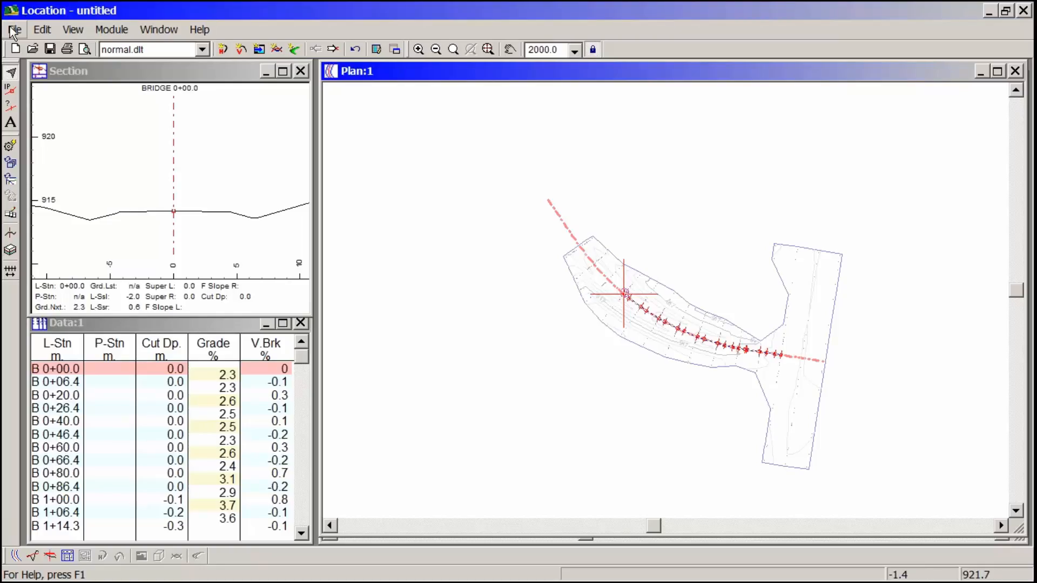
- Set the L-Line start station to 1000 in the alignment setup
click(115, 28)
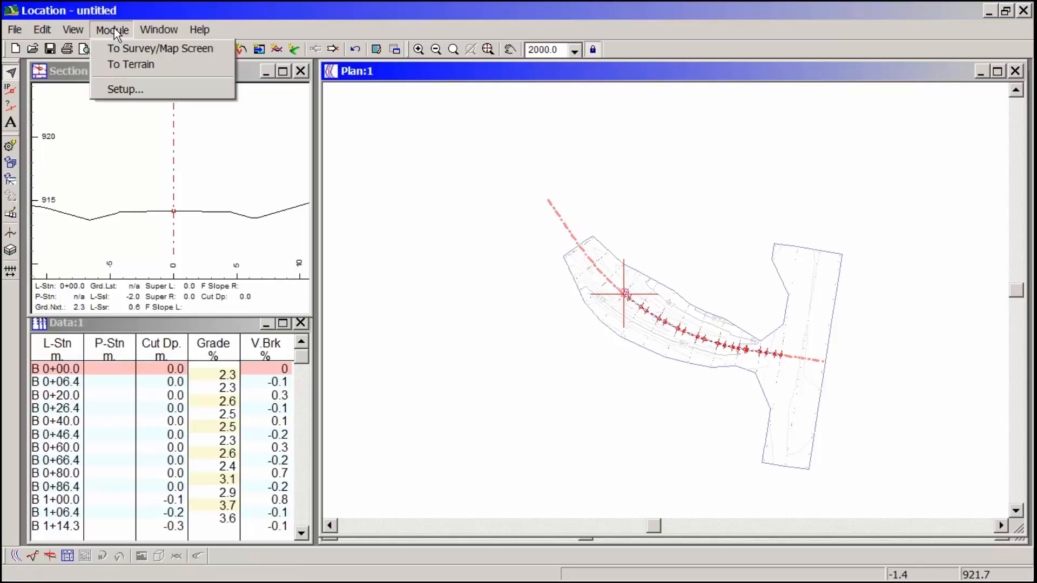
click(126, 89)
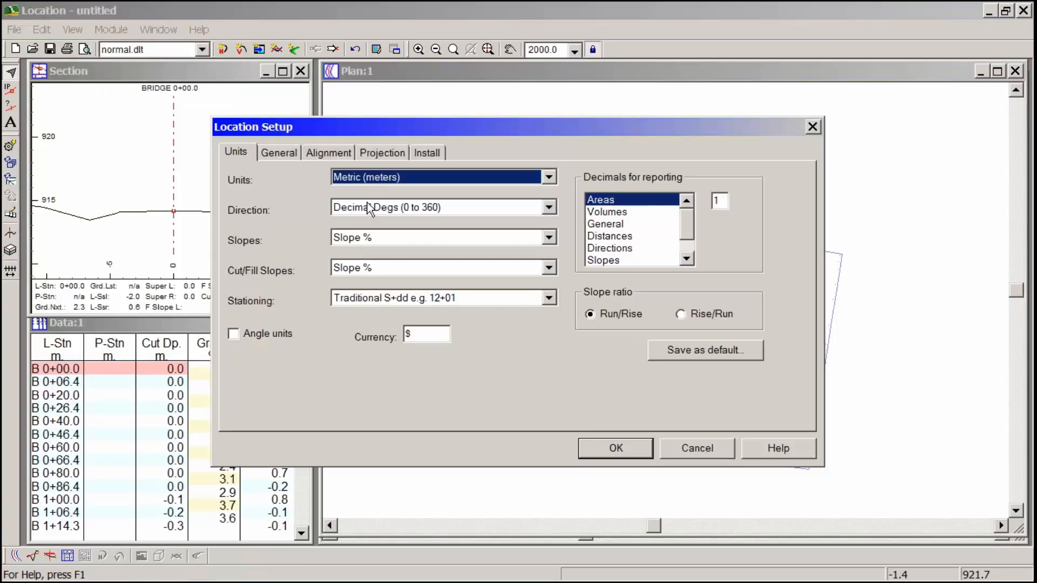
click(329, 152)
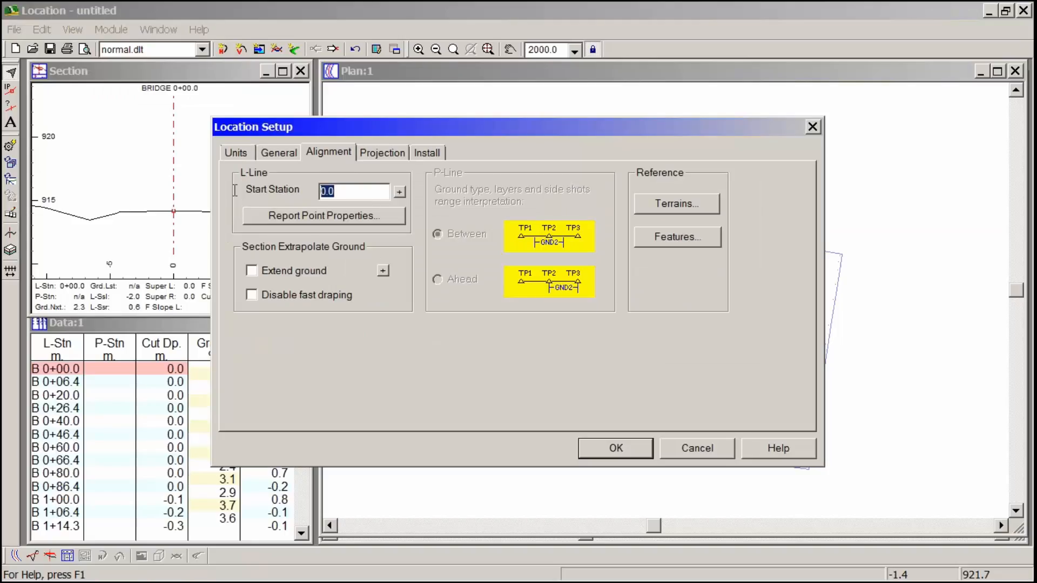
text(1000)
- Assign the terrain file WG modified.ter from the As-Built training folder to Reference terrain 1
click(680, 206)
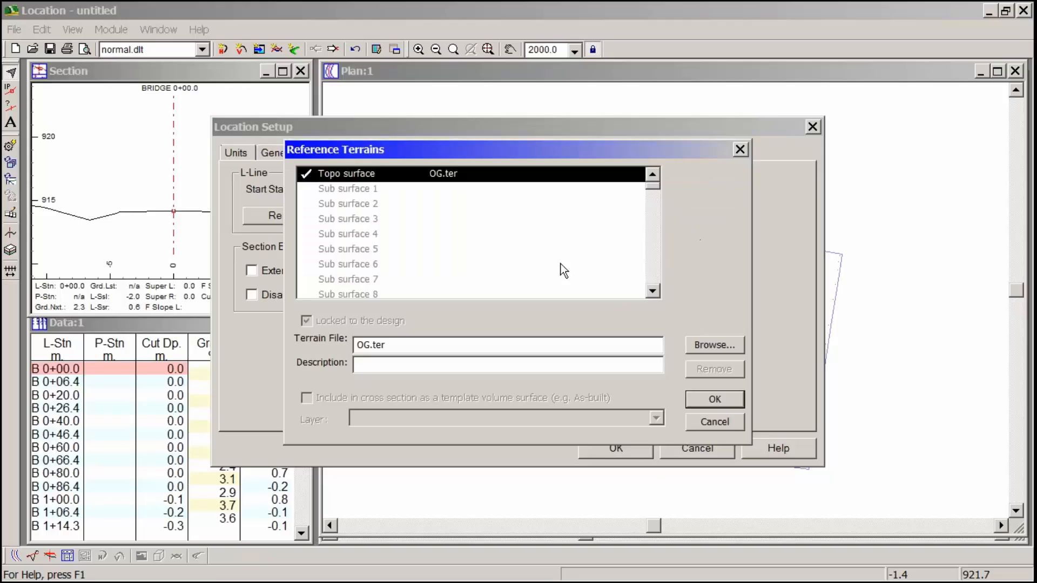
click(652, 294)
click(652, 293)
click(652, 294)
click(652, 294)
click(653, 294)
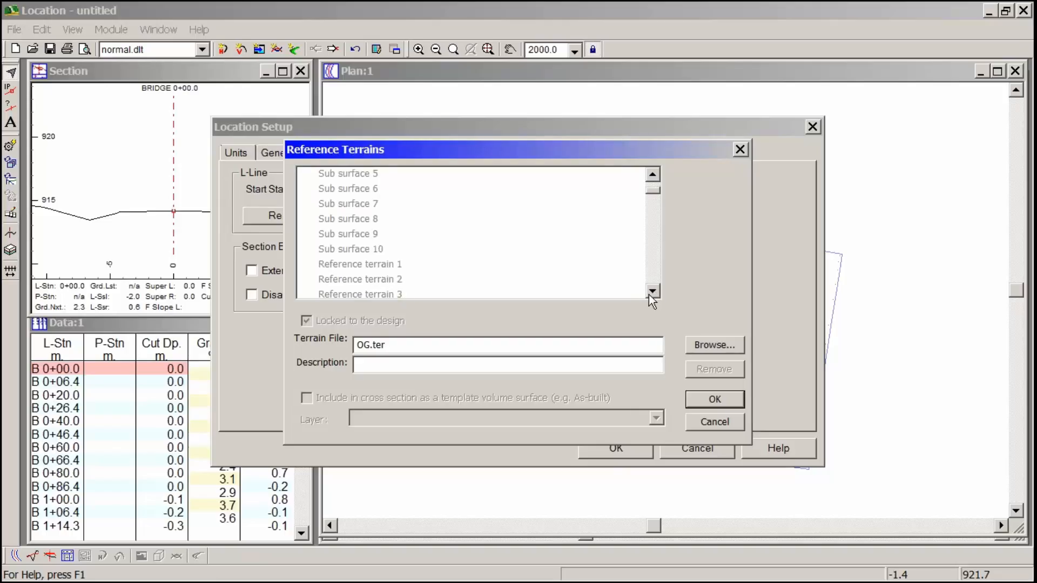
click(391, 267)
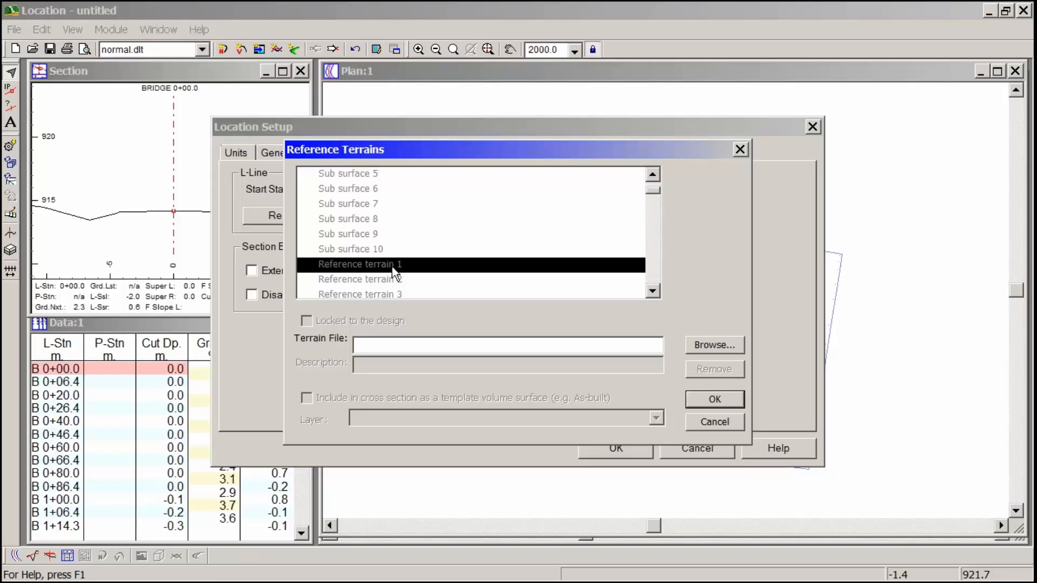
double_click(393, 269)
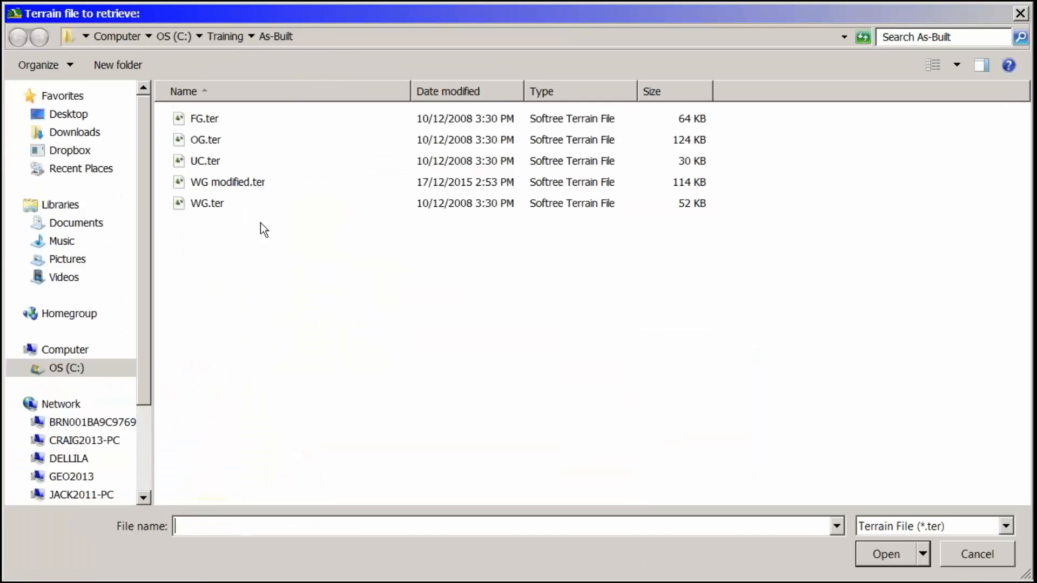
click(234, 182)
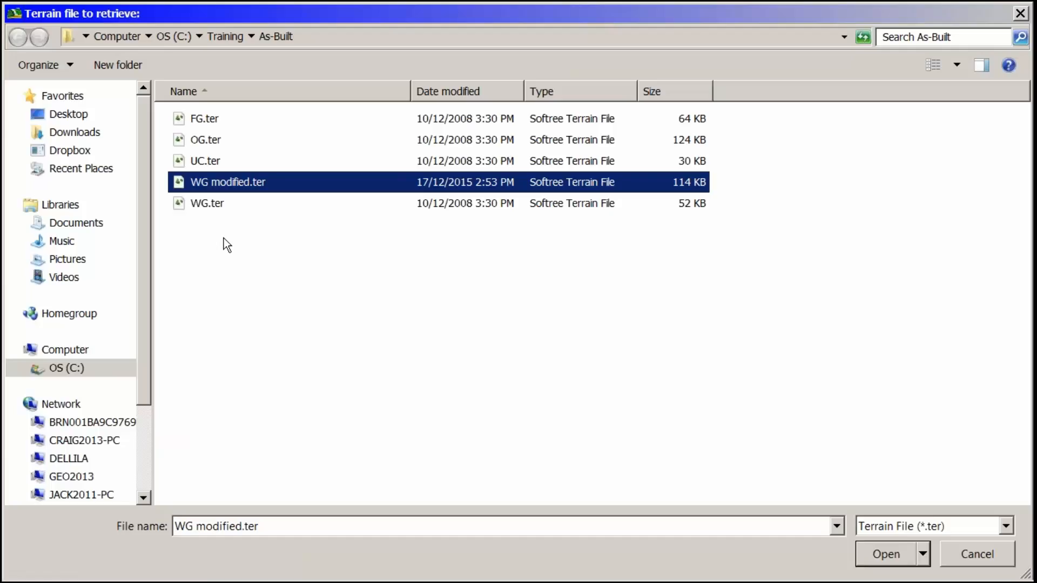
click(889, 552)
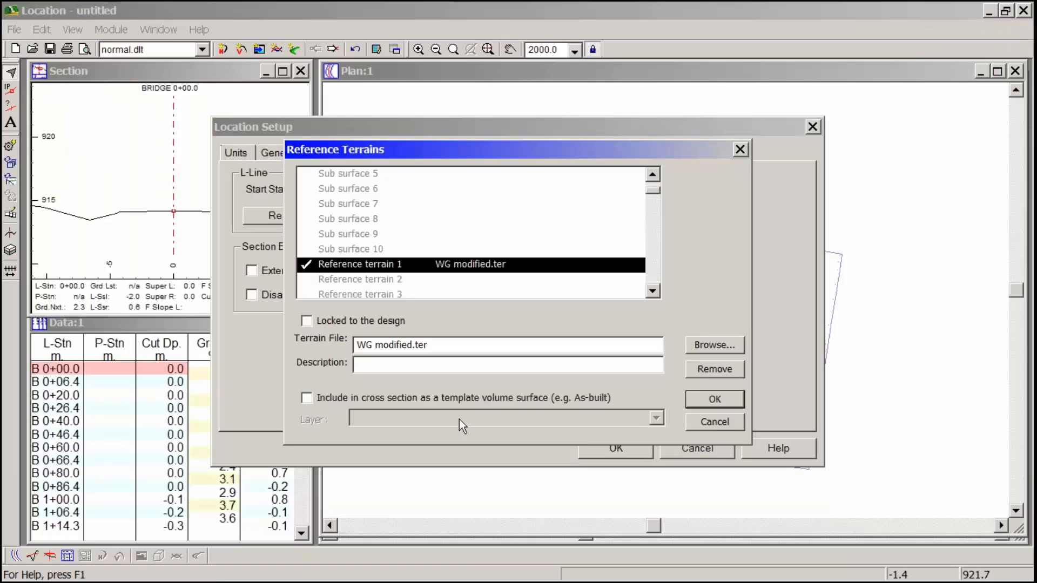
- Include Reference terrain 1 in cross sections as a template volume surface on the WG - Surveyed Stripping layer
click(401, 397)
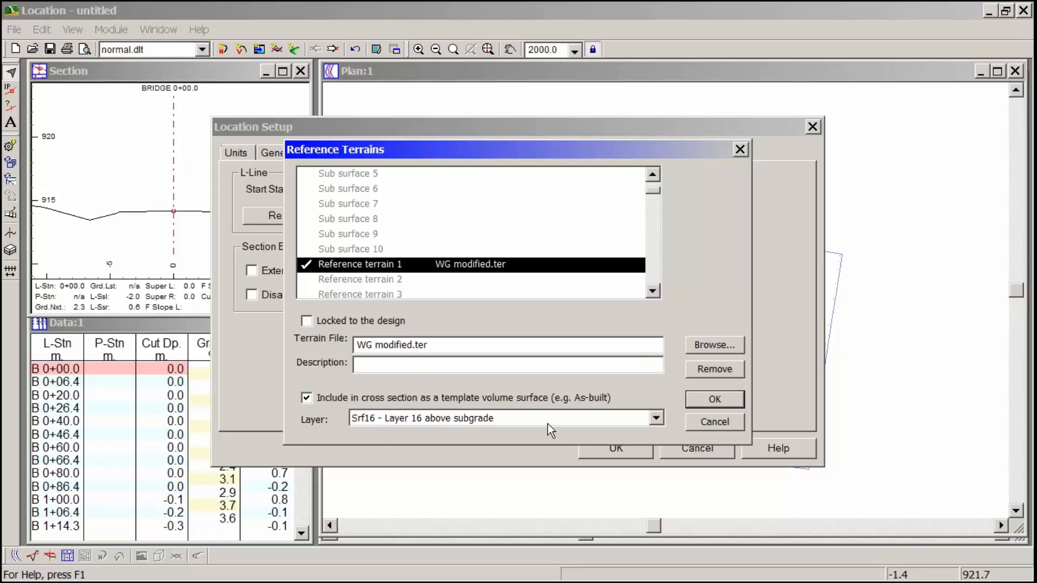
click(656, 419)
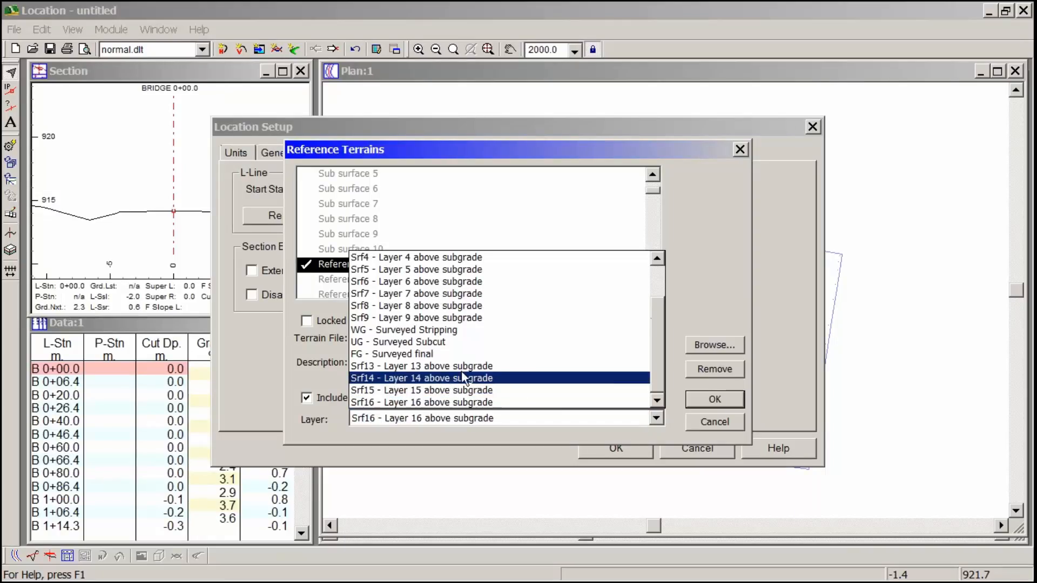
click(442, 330)
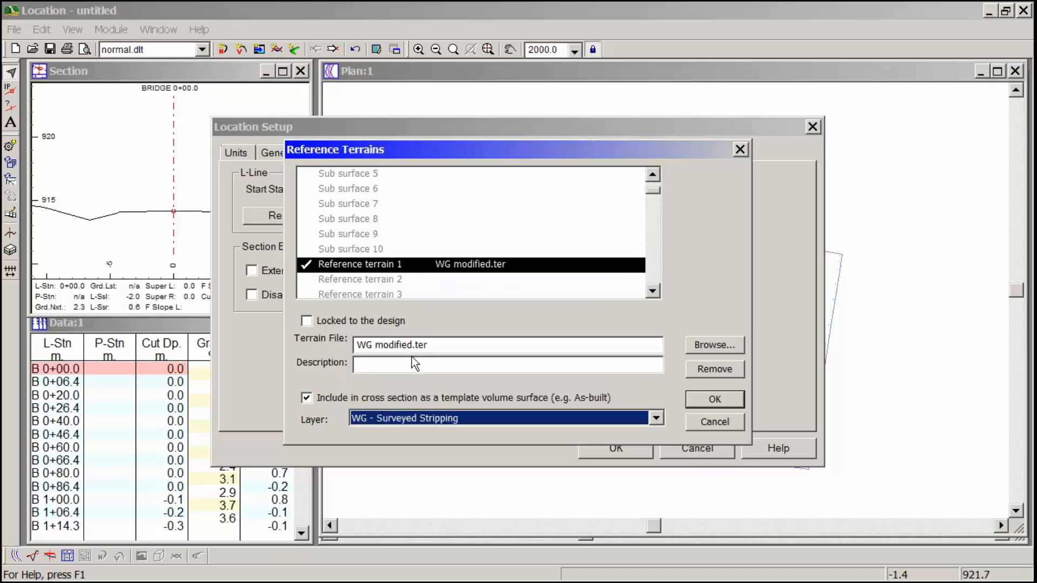
- Assign FG.ter to Reference terrain 2 and include it as a template volume surface on the FG - Surveyed final layer
click(387, 280)
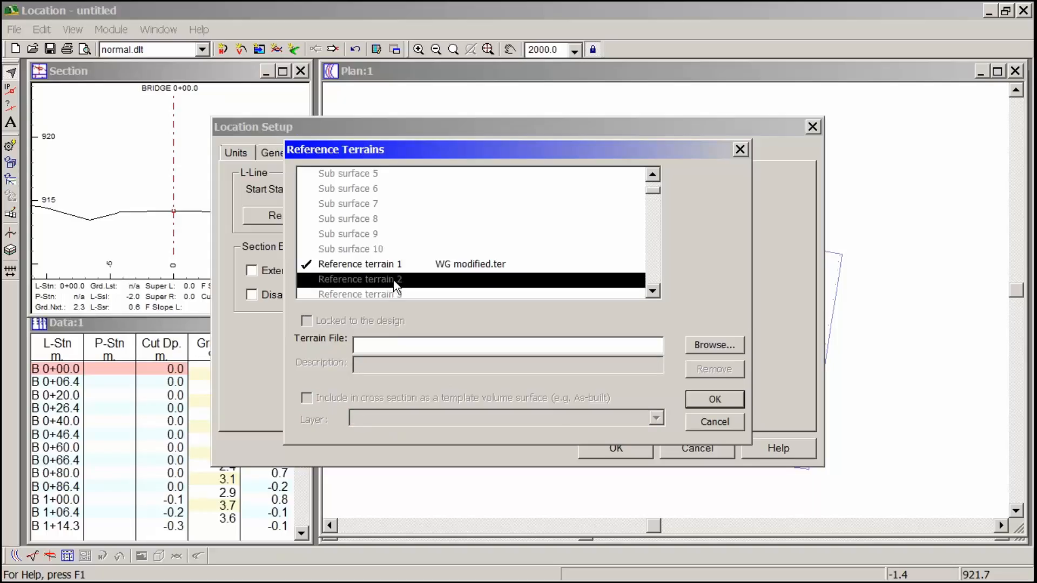
double_click(402, 282)
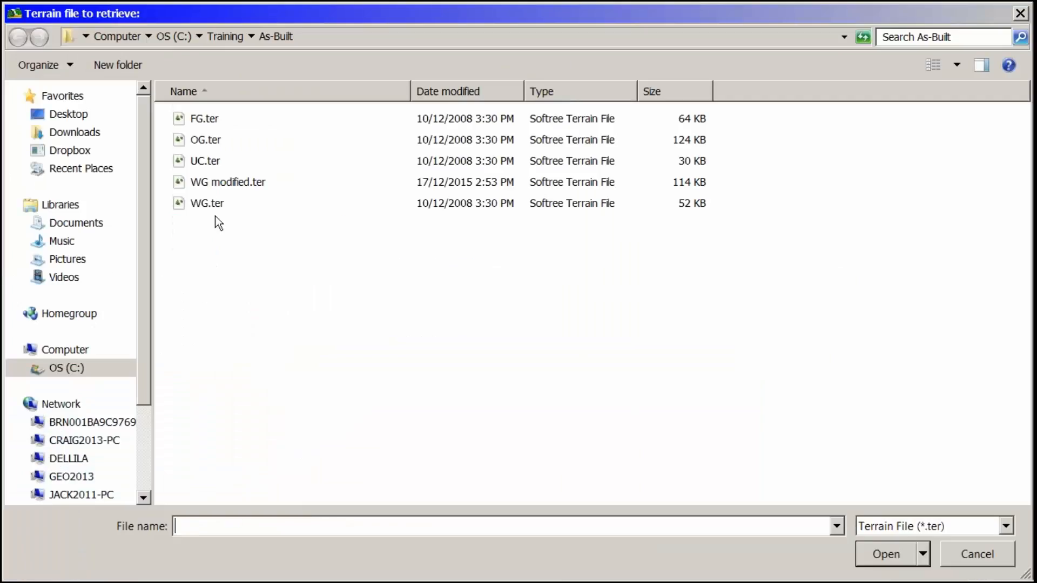
click(205, 119)
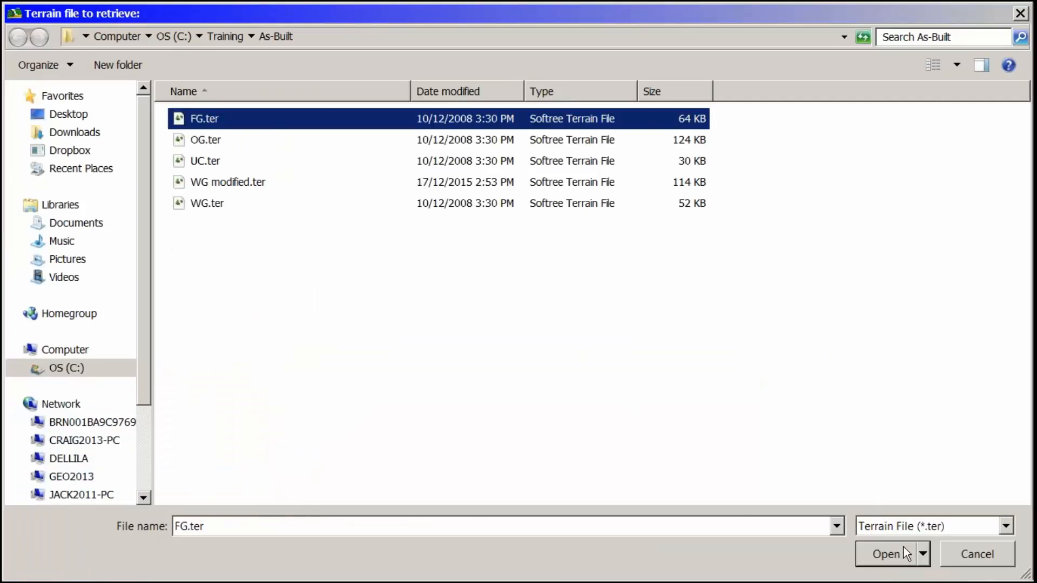
click(886, 554)
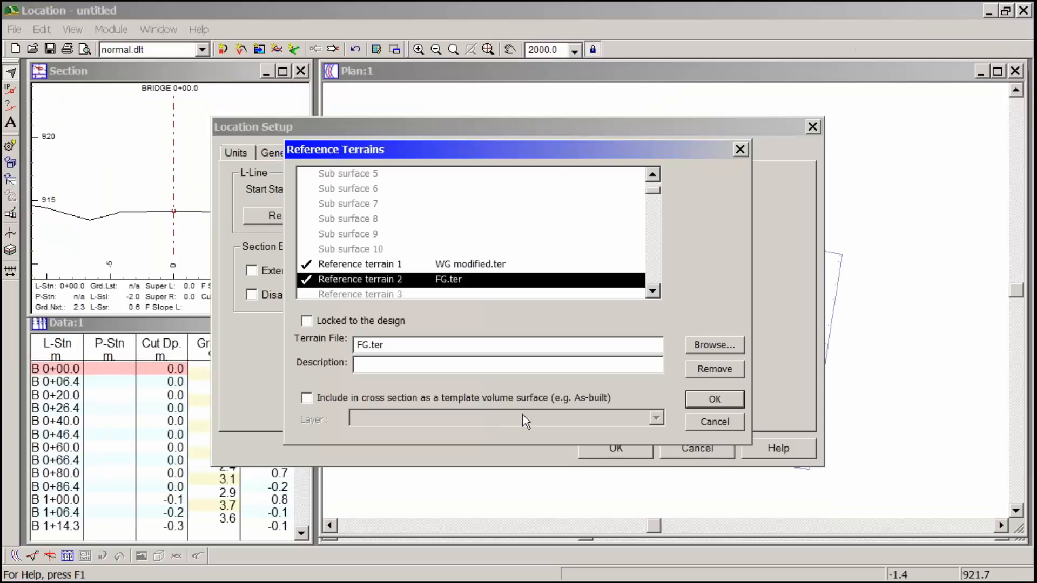
click(494, 397)
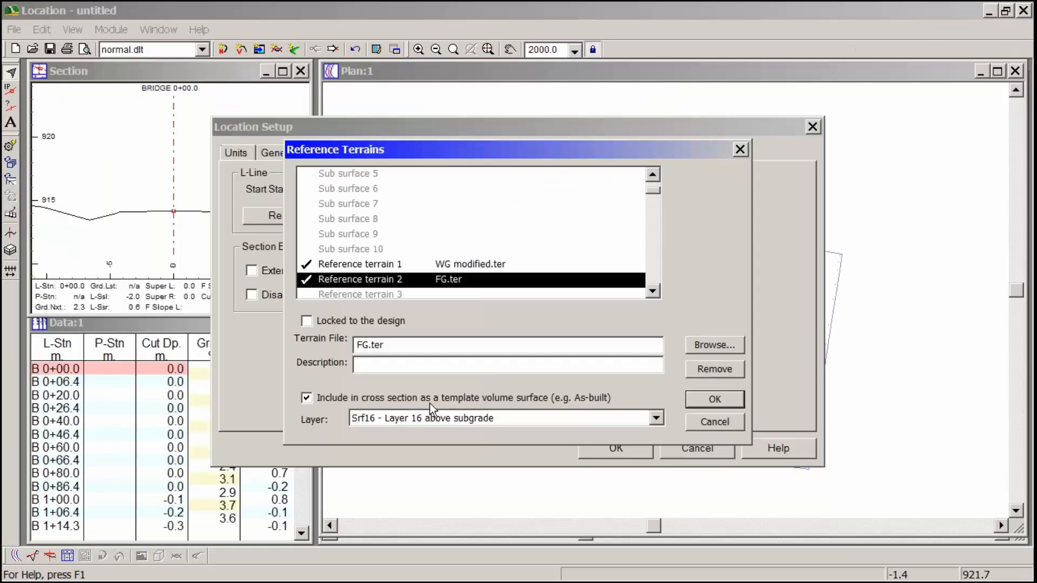
click(655, 418)
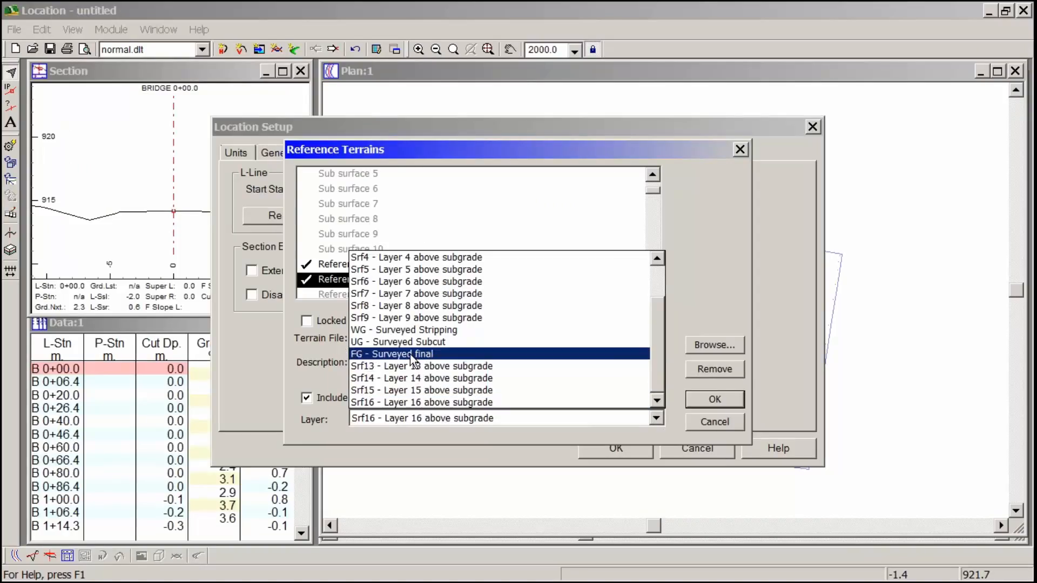
click(410, 355)
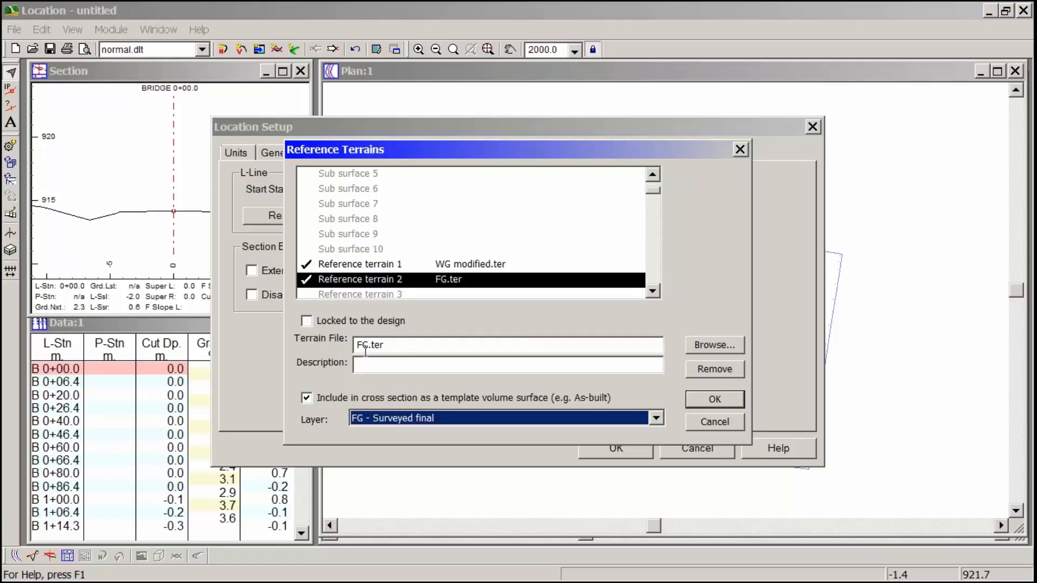
- Check the layer assignments of both reference terrains, and apply the reference terrains and the alignment setup to the design
click(377, 271)
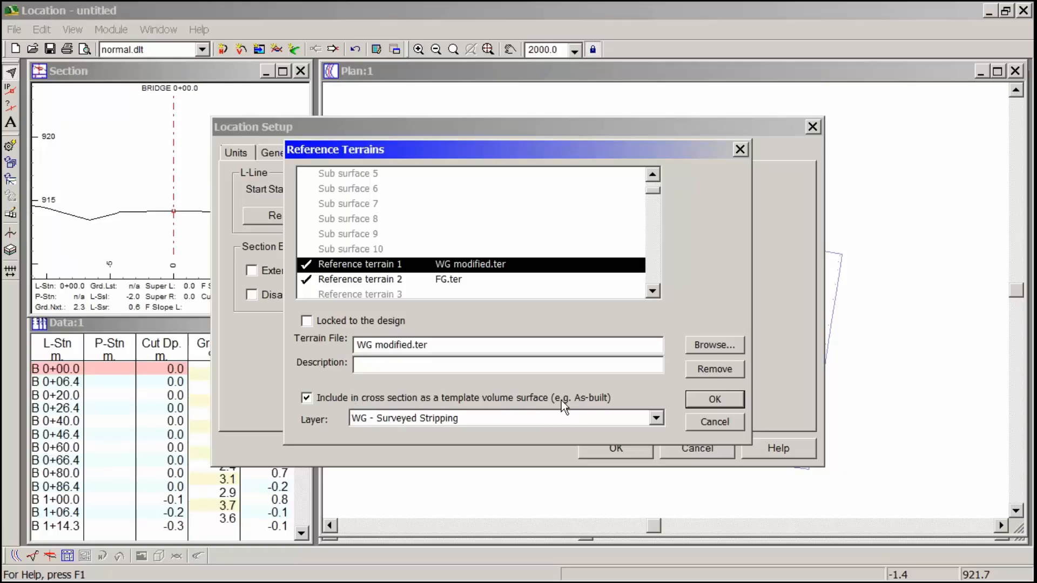
key(Down)
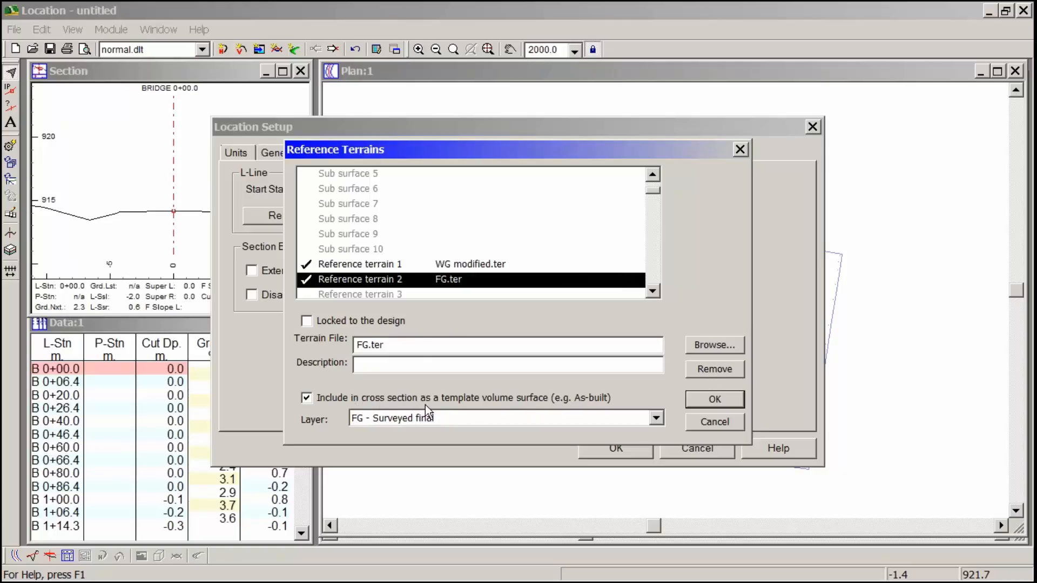
click(728, 399)
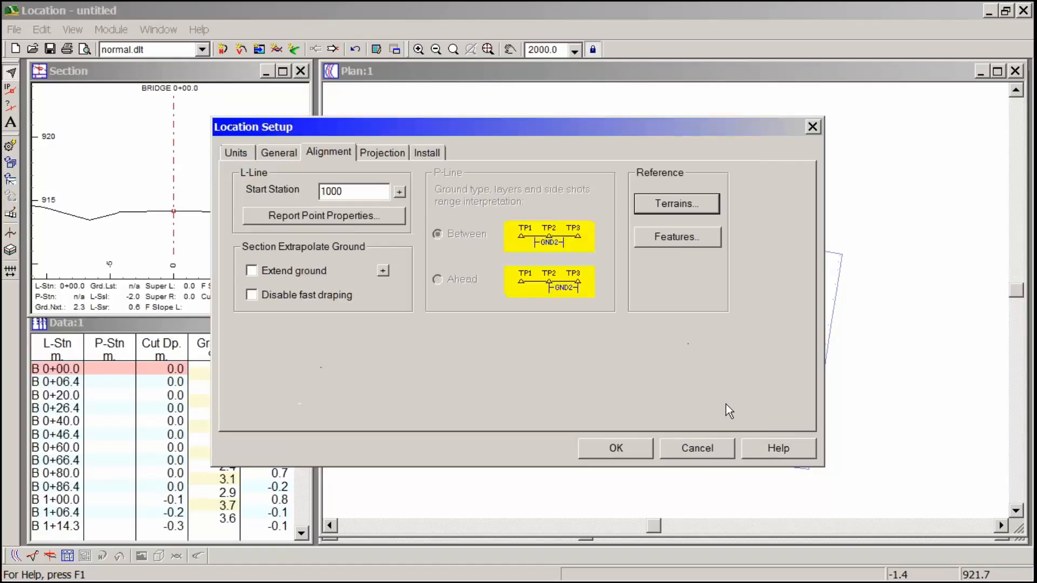
click(650, 447)
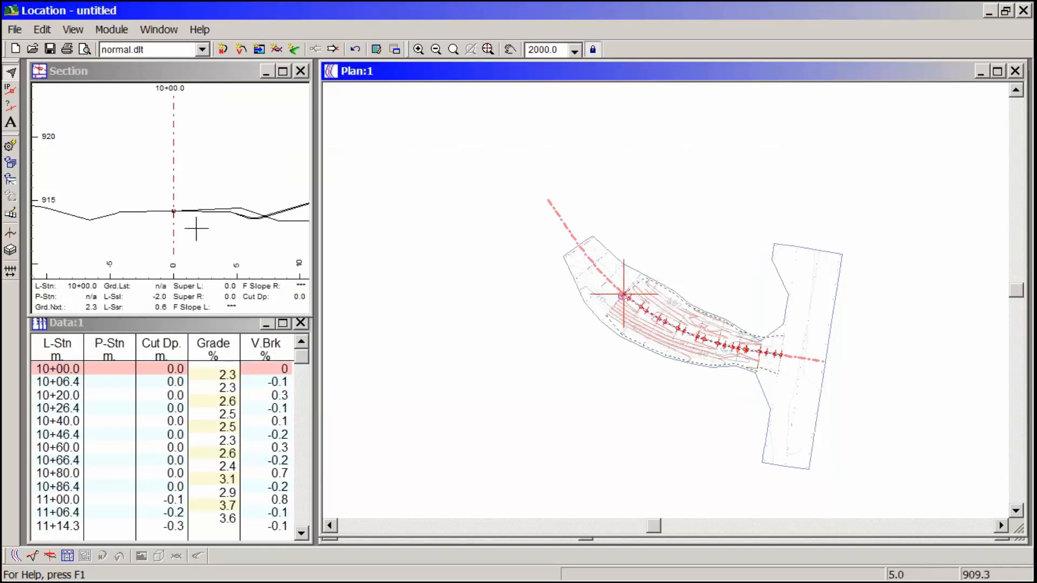
- Load the screen layout training as-built.dlt and centre the cross section in its view
click(249, 238)
drag(249, 239, 171, 236)
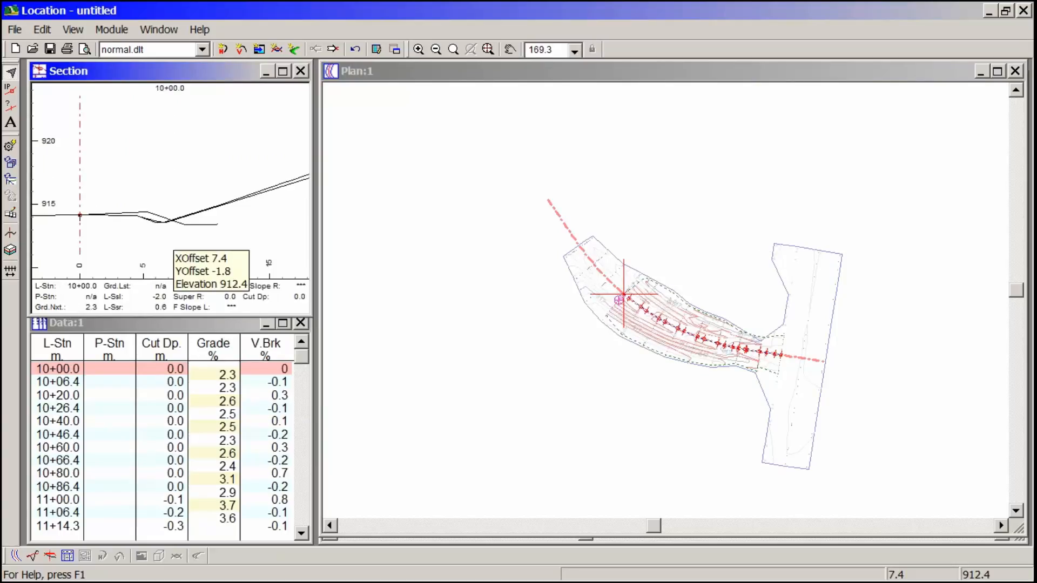
click(203, 50)
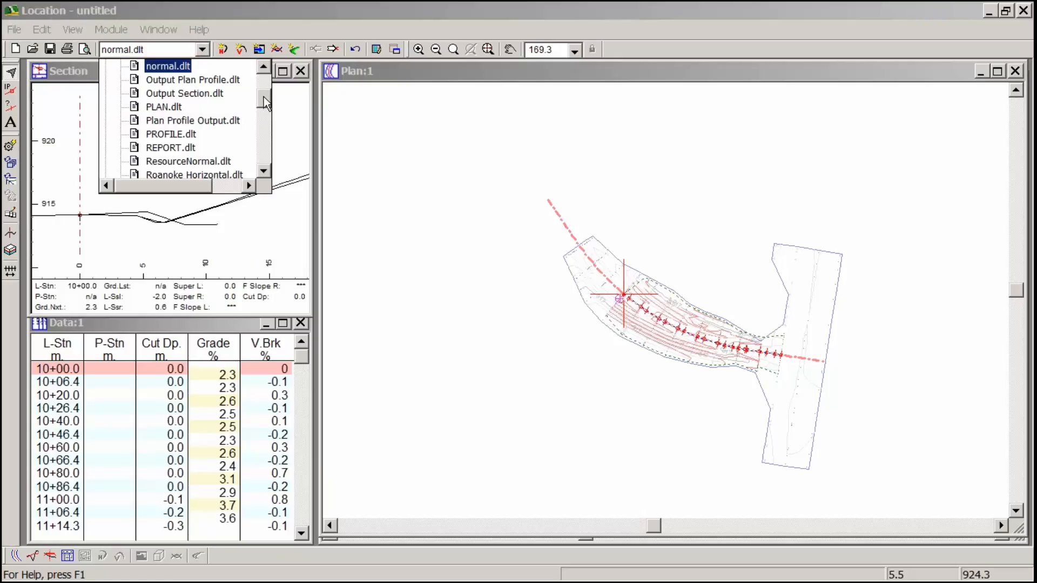
drag(265, 103, 266, 125)
click(205, 93)
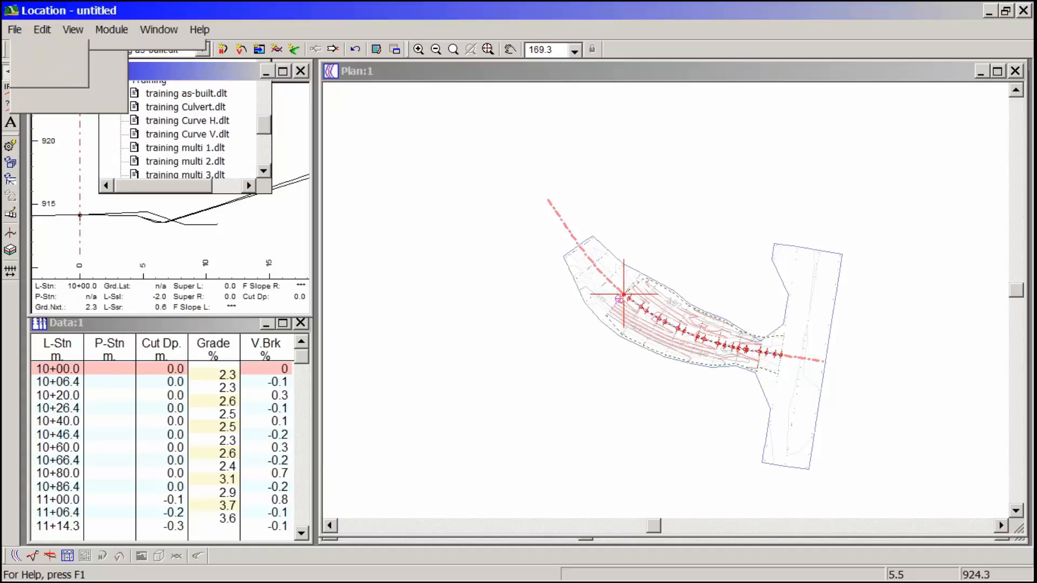
middle_drag(176, 158, 349, 188)
mouse_move(360, 194)
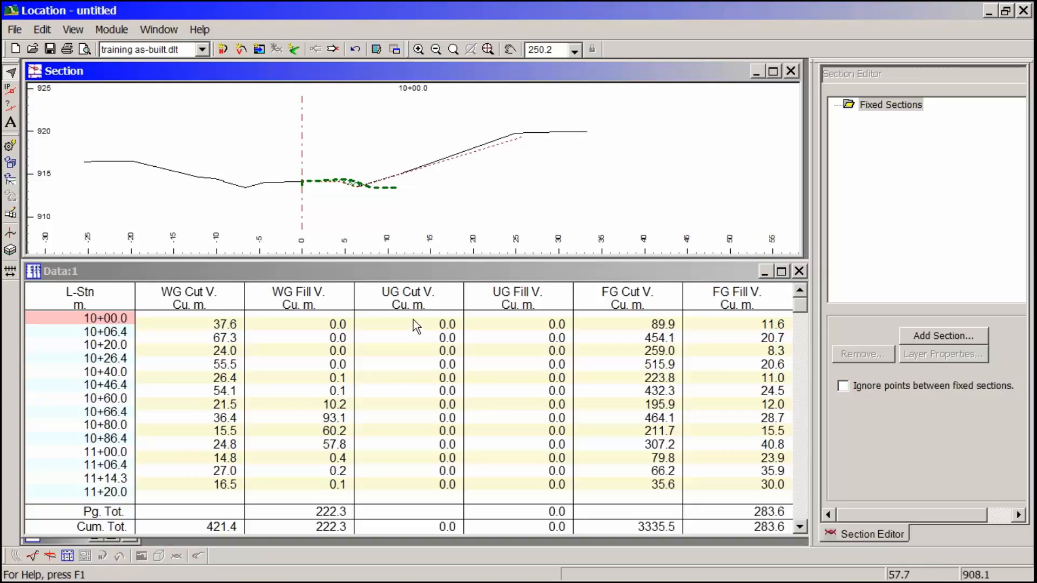
- Start adding fixed cross sections over a station range from 1000 to 1140
click(948, 340)
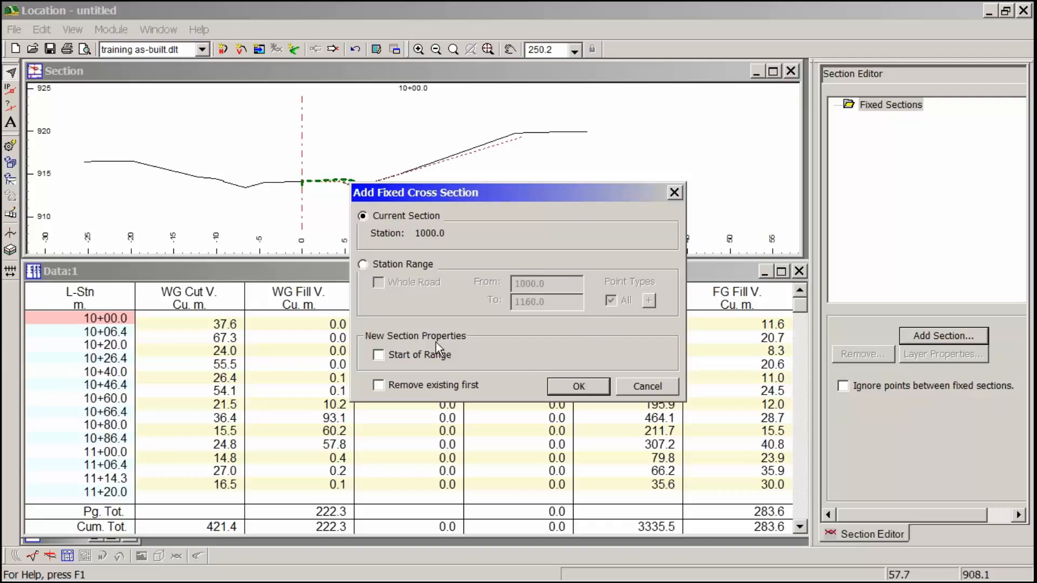
click(406, 262)
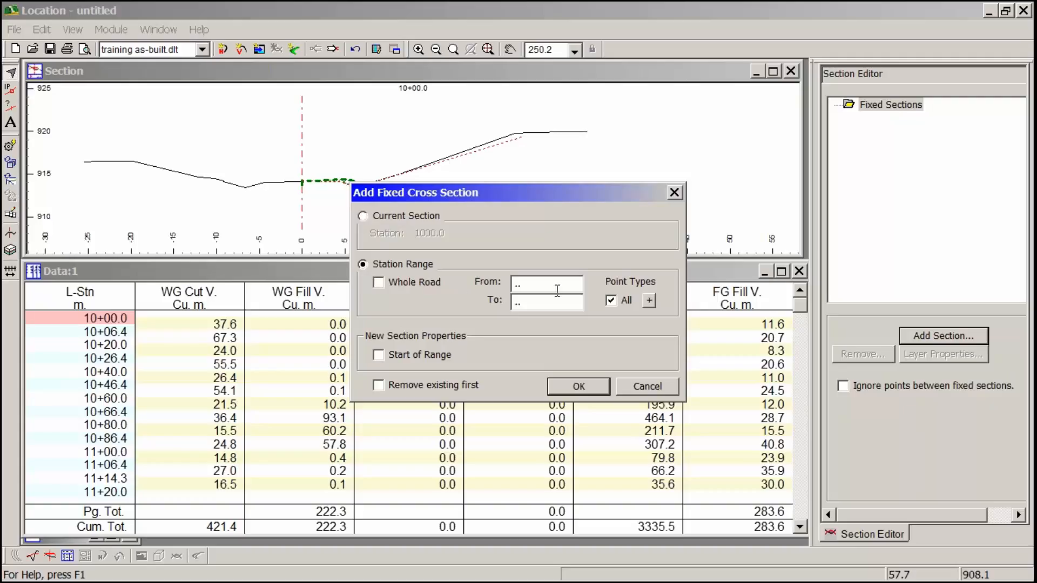
drag(562, 287, 499, 285)
key(Tab)
drag(562, 284, 481, 273)
text(1000)
key(Tab)
text(1140)
- Restrict the fixed sections to auto interval points (20.0 m), mark them as start of range, and create them
click(611, 300)
click(649, 300)
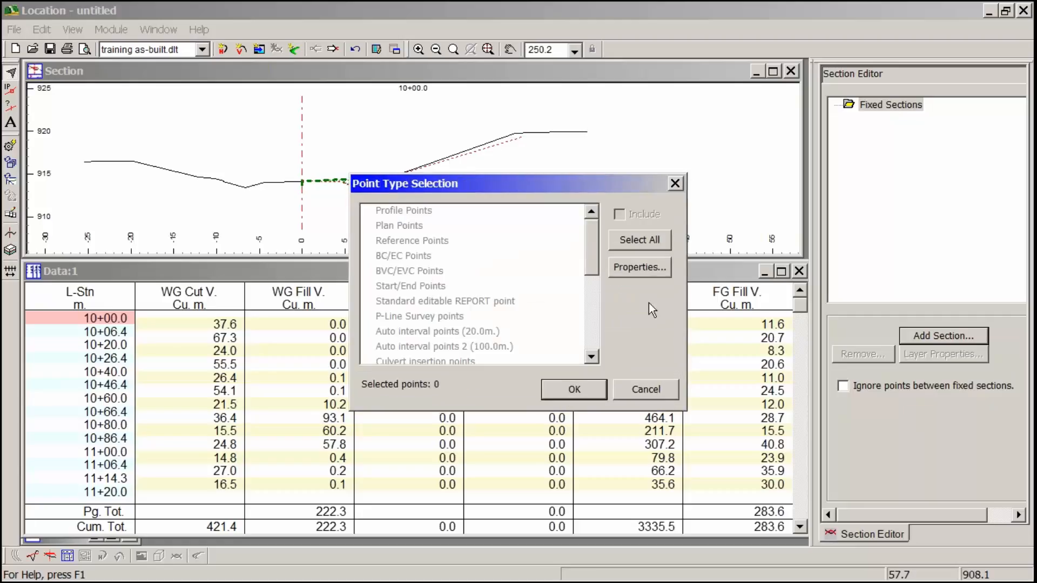
double_click(485, 332)
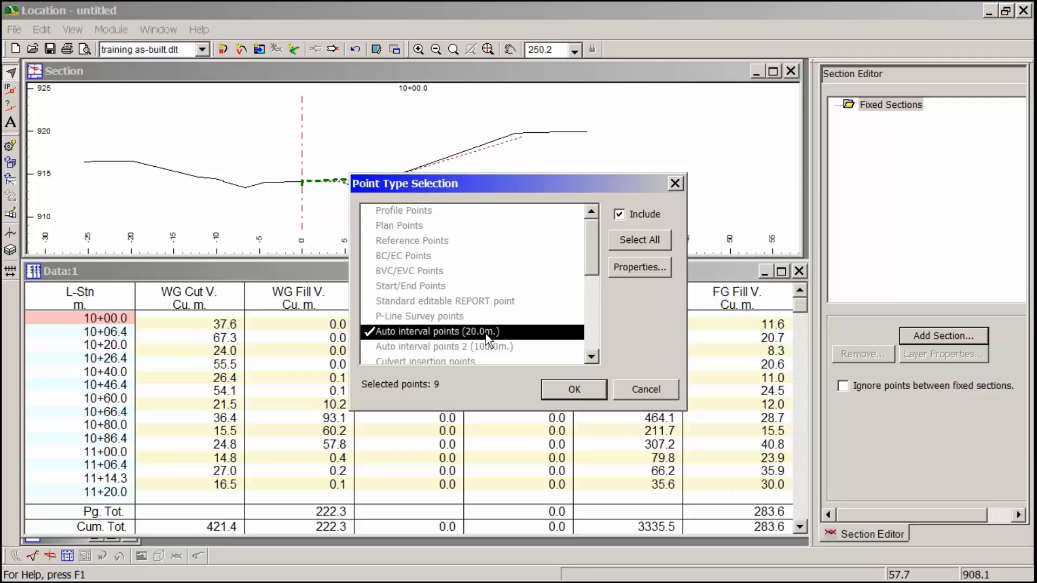
click(575, 389)
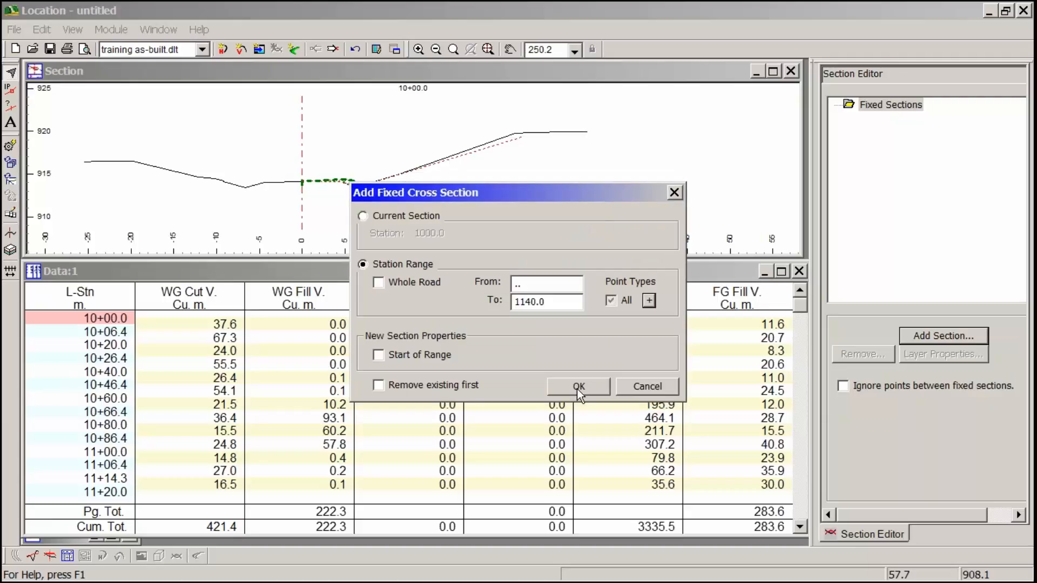
click(417, 355)
click(577, 387)
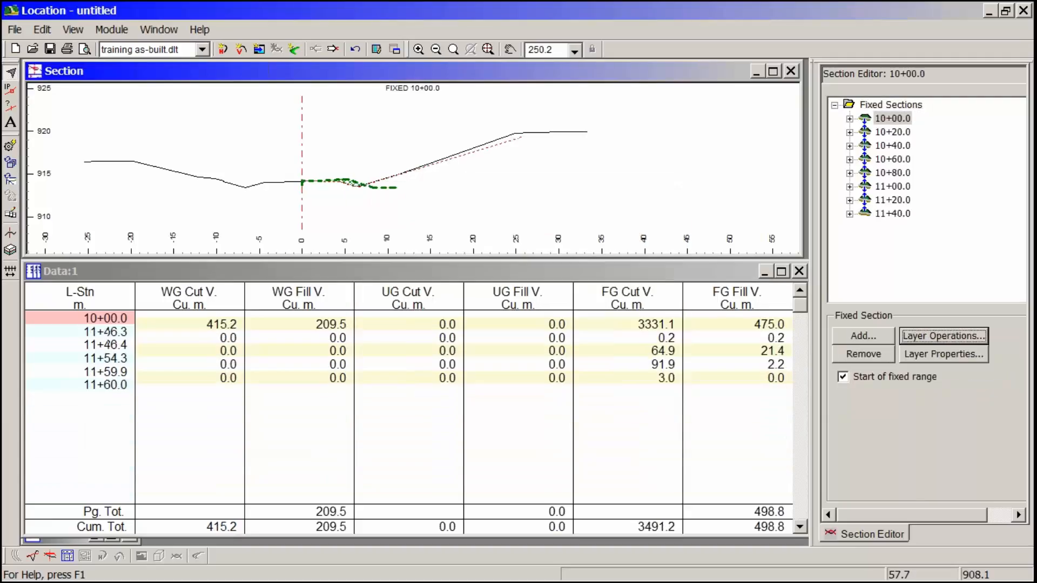
- Examine the surveyed surfaces in the fixed sections at stations 10+00, 10+20, 10+40 and 10+60
click(898, 118)
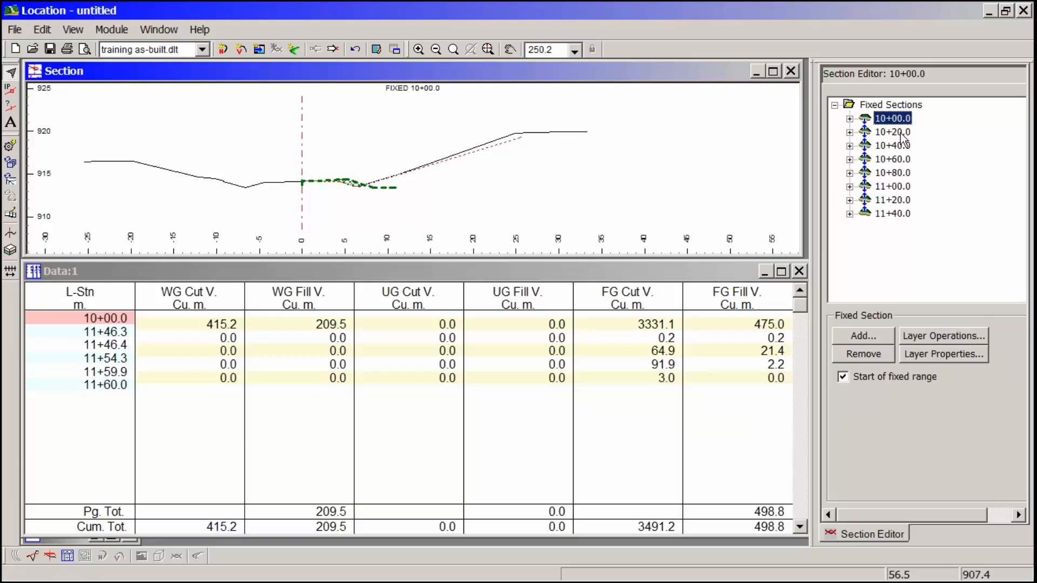
click(900, 132)
click(900, 147)
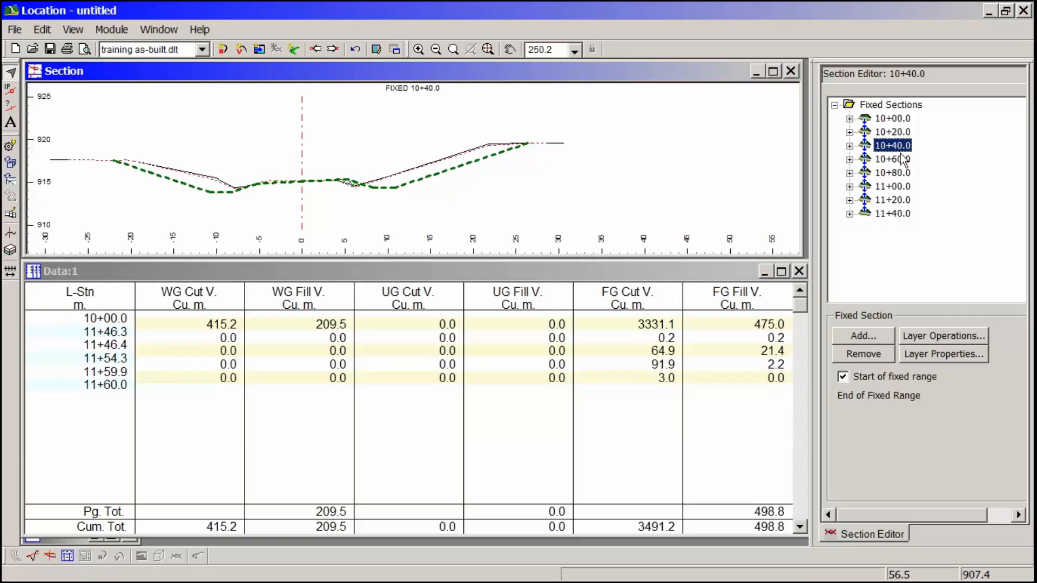
click(901, 158)
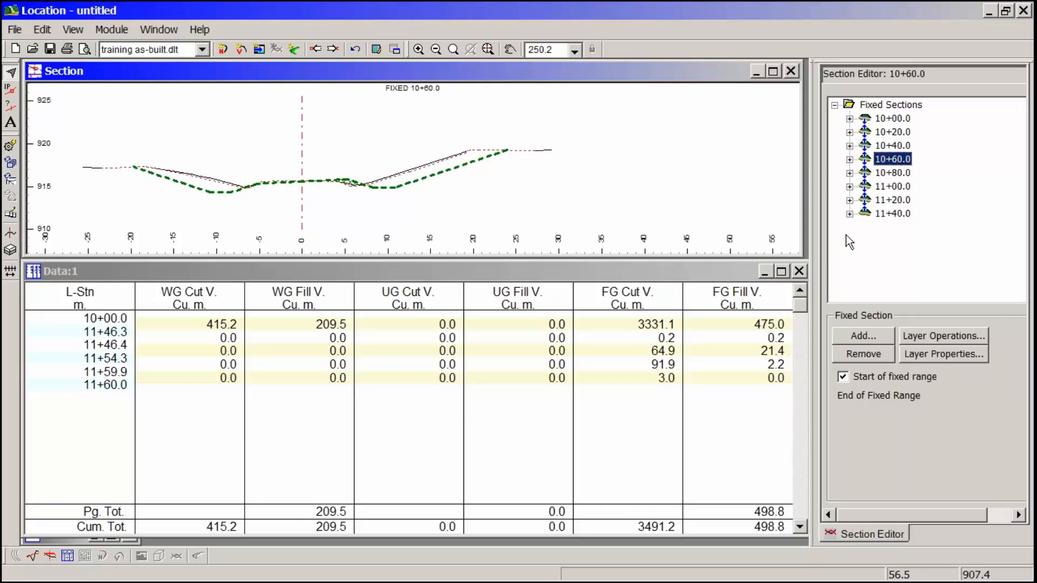
middle_drag(230, 172, 294, 177)
mouse_move(342, 199)
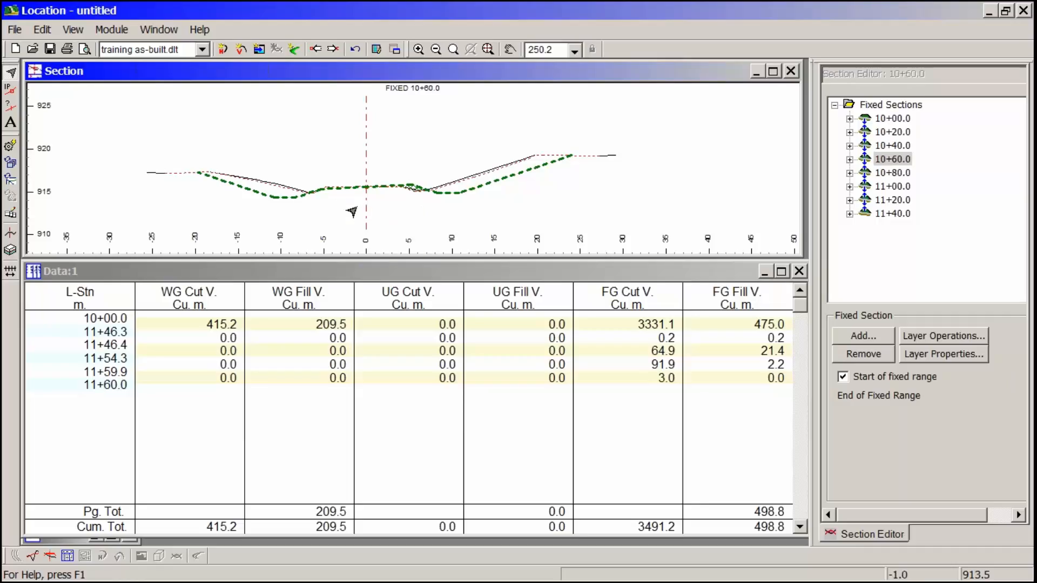
- Restrict the data window's point types to Fixed Section points
right_click(329, 340)
click(384, 416)
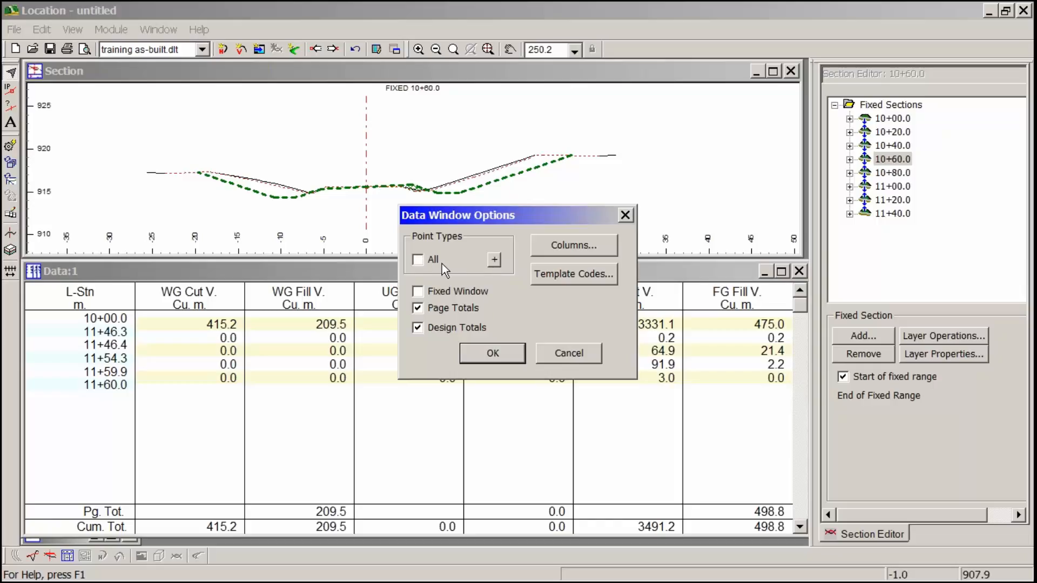
click(494, 262)
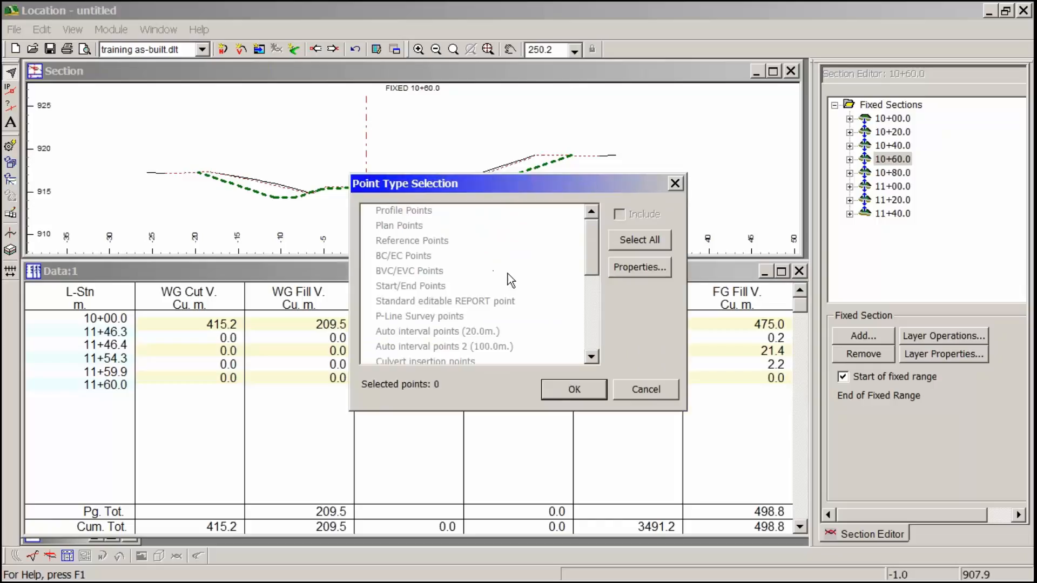
drag(593, 242, 592, 313)
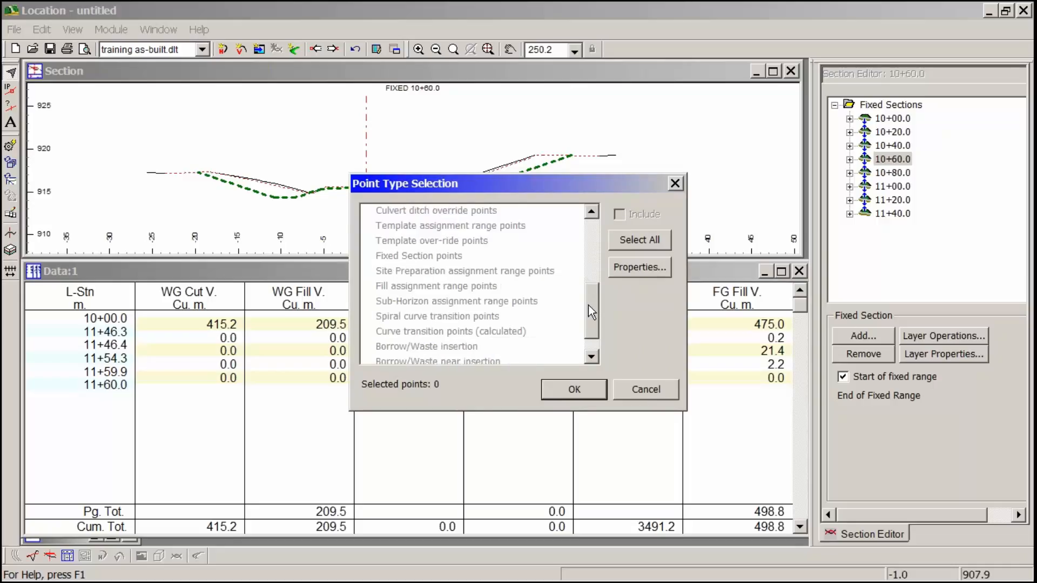
click(437, 260)
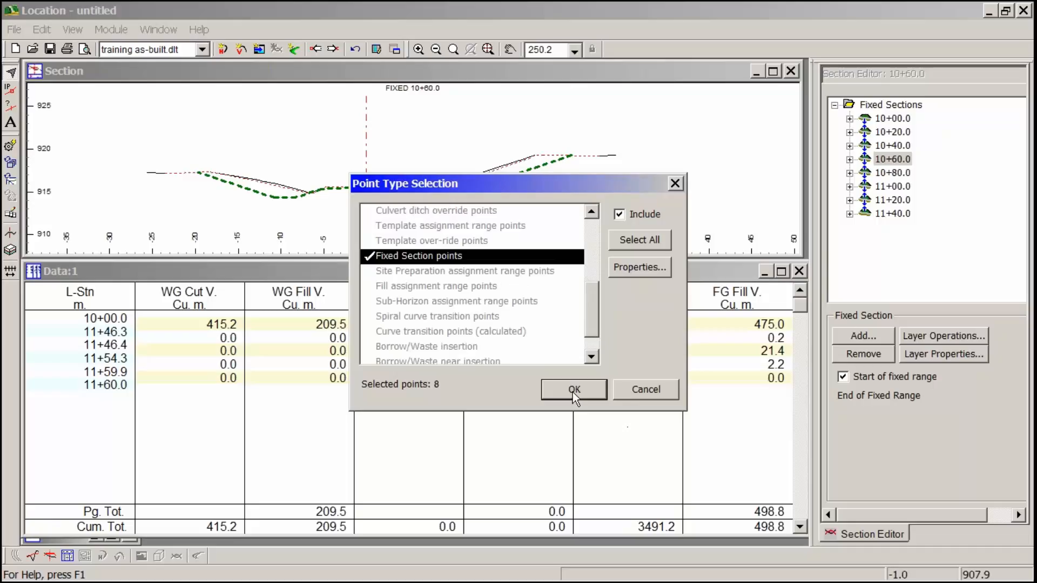
click(572, 390)
click(511, 352)
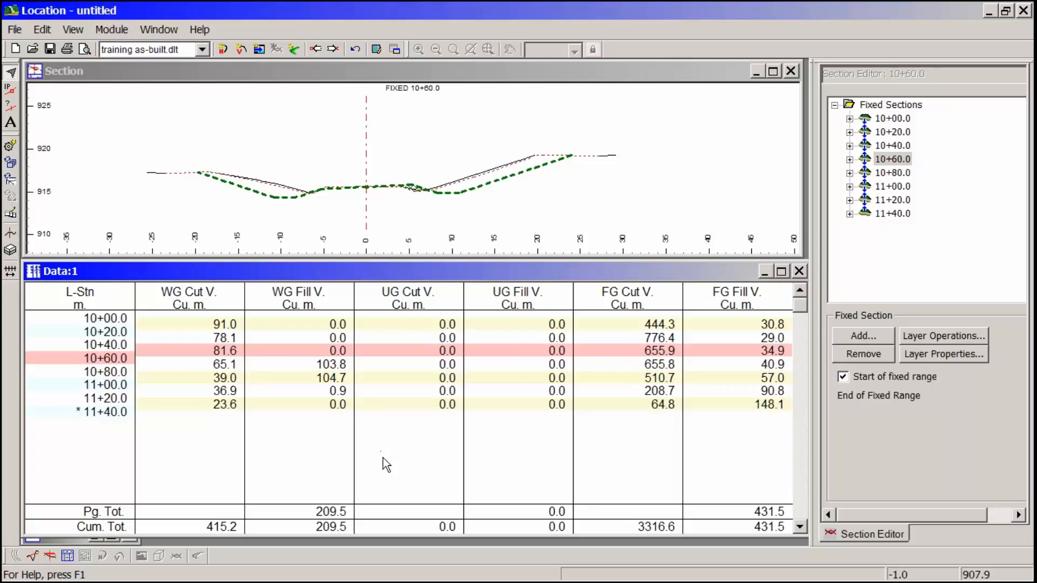
- Remove the UG Cut V. and UG V. columns from the data window
right_click(442, 314)
click(478, 389)
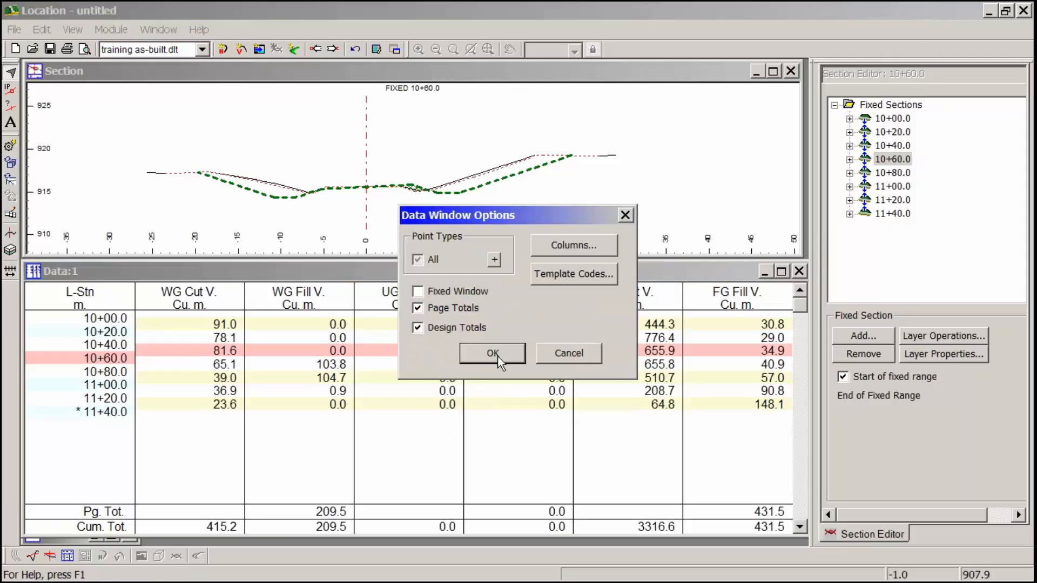
click(588, 246)
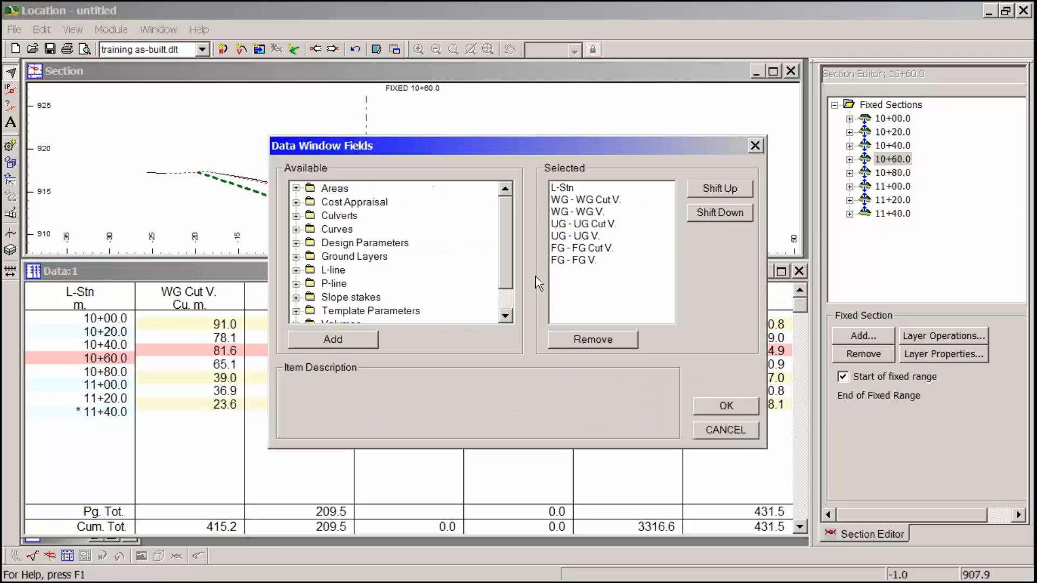
double_click(603, 225)
double_click(589, 225)
click(727, 406)
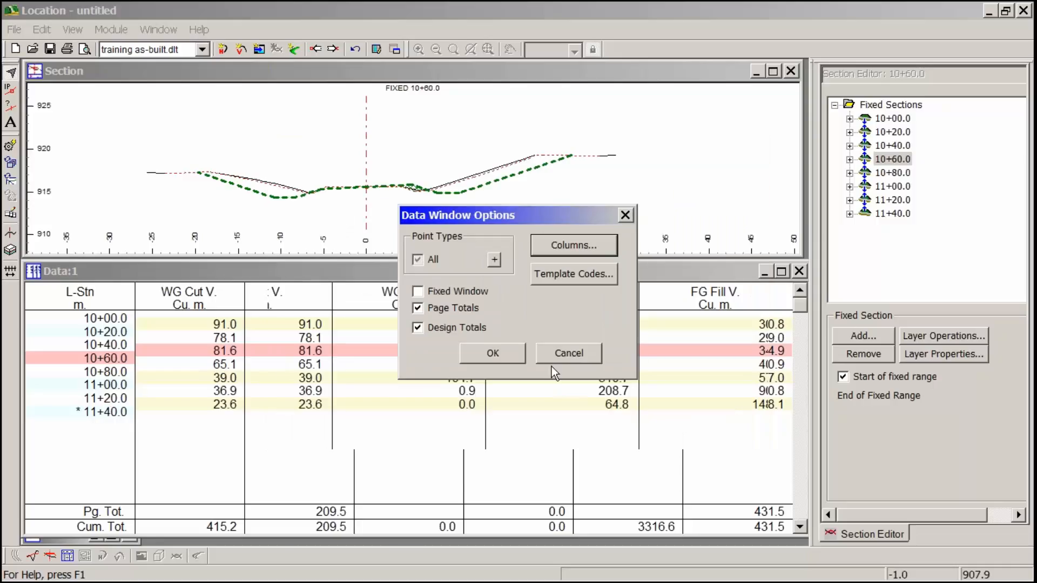
click(495, 353)
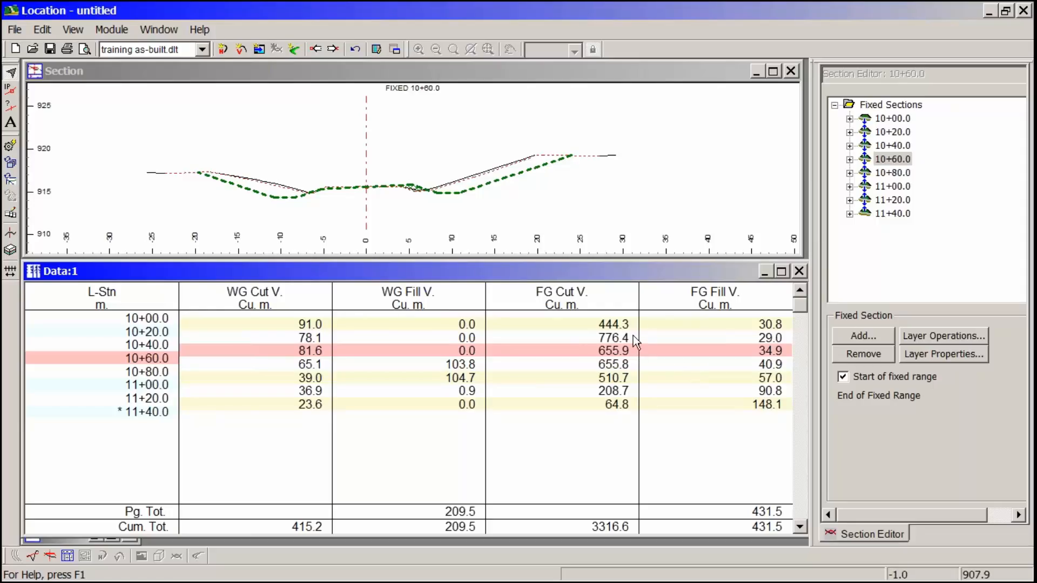
- Turn on area hatching in the section view of fixed section 10+60.0
click(449, 198)
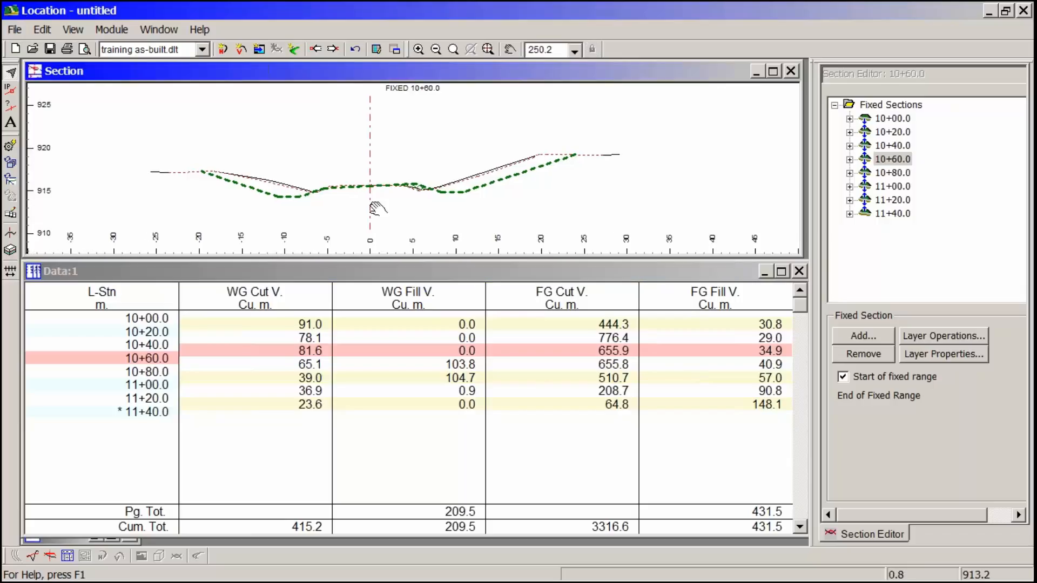
scroll(450, 198, up, 2)
scroll(492, 199, up, 3)
scroll(488, 203, up, 2)
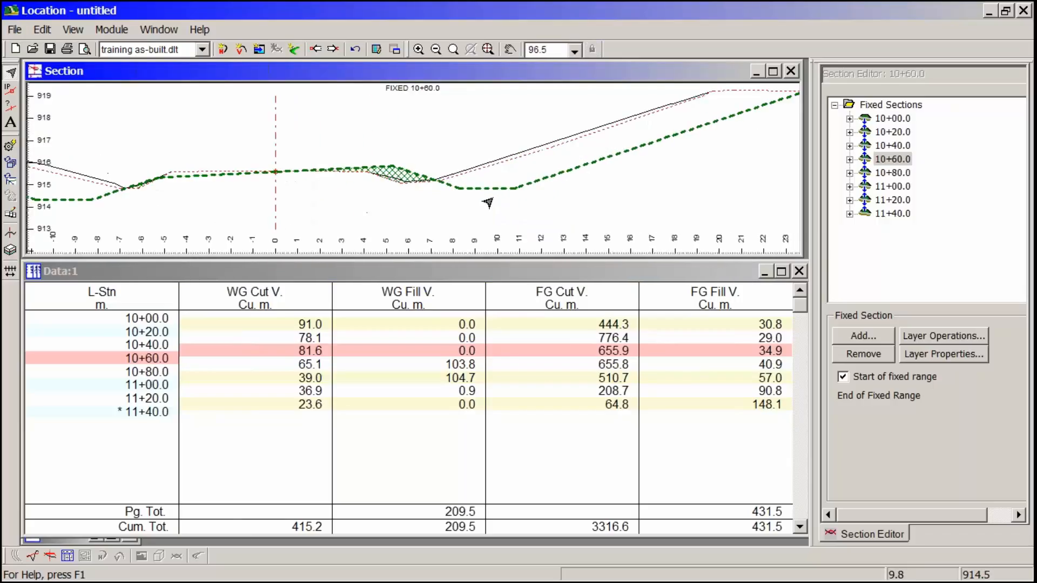
right_click(309, 141)
click(367, 296)
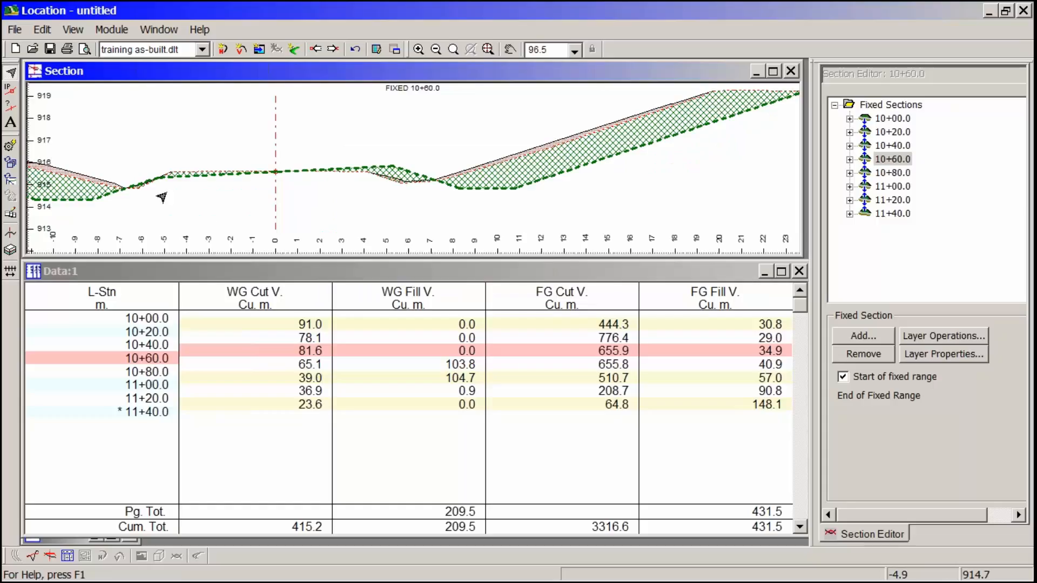
- Examine the hatched areas of section 10+60.0 on both sides, including the WG cut area along the right backslope
middle_drag(145, 199, 324, 205)
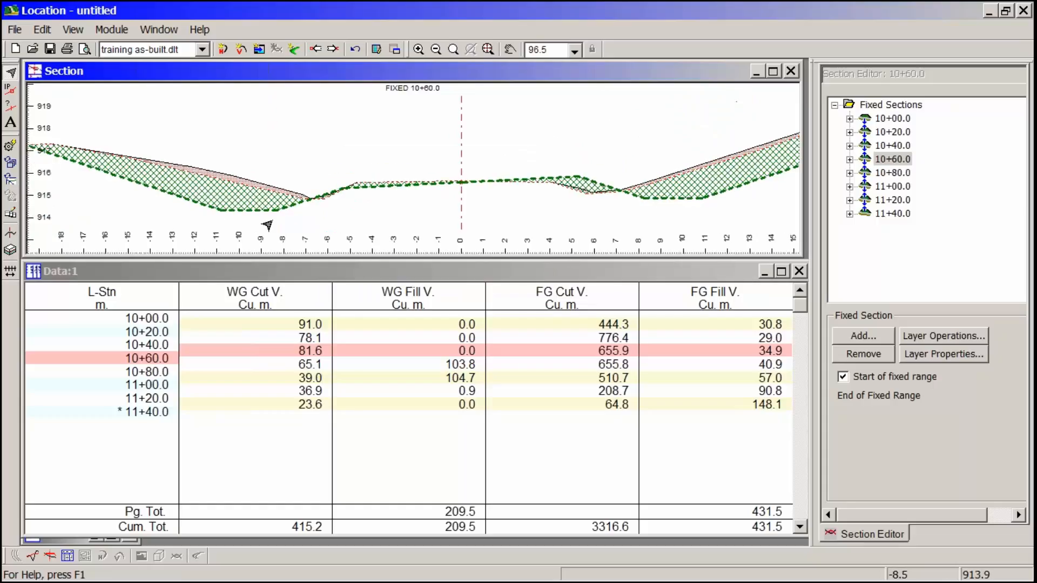
middle_drag(462, 209, 317, 218)
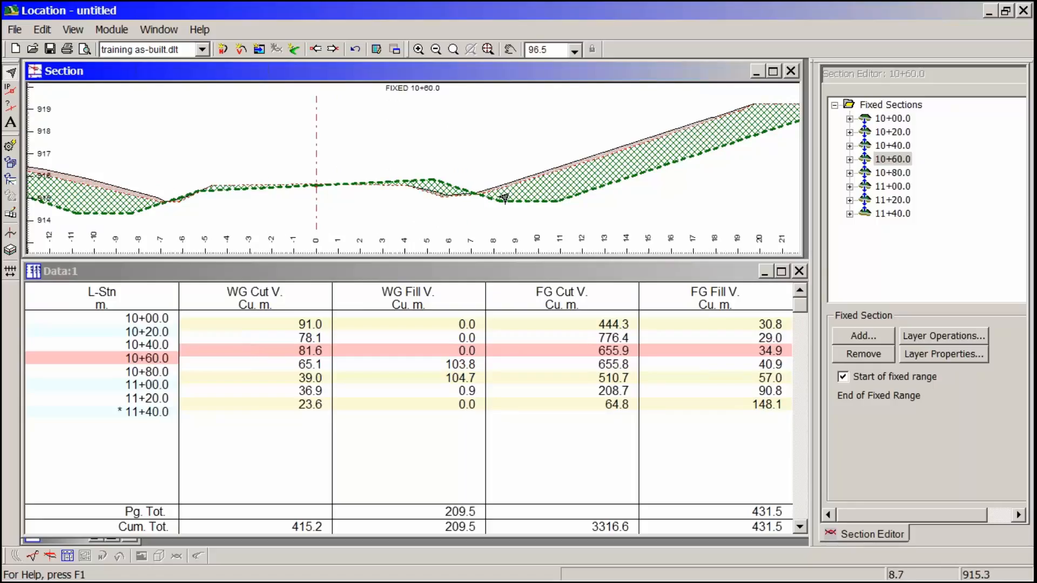
mouse_move(506, 198)
scroll(565, 185, up, 2)
mouse_move(476, 161)
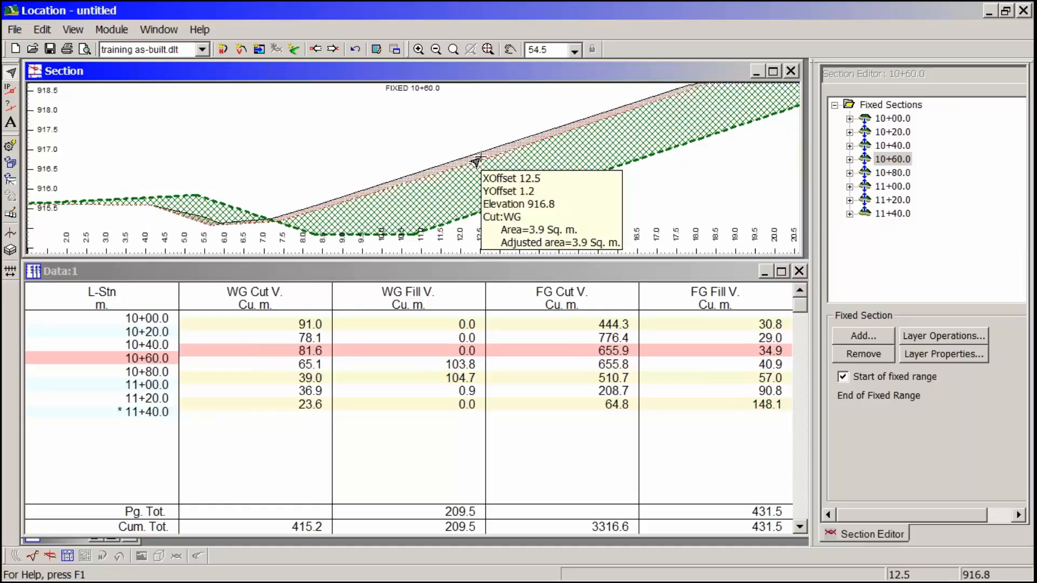
scroll(398, 196, up, 1)
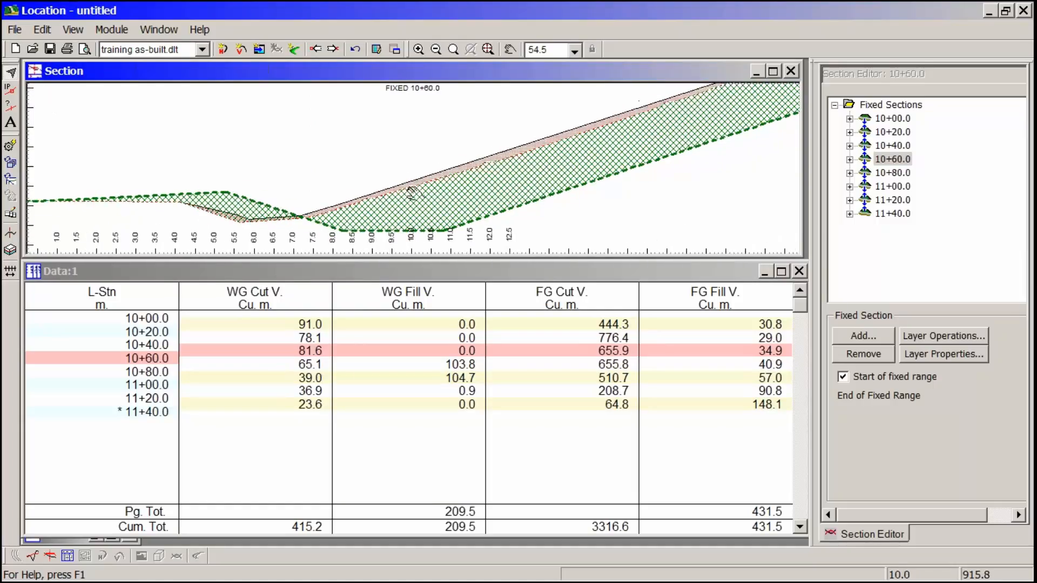
scroll(478, 161, up, 1)
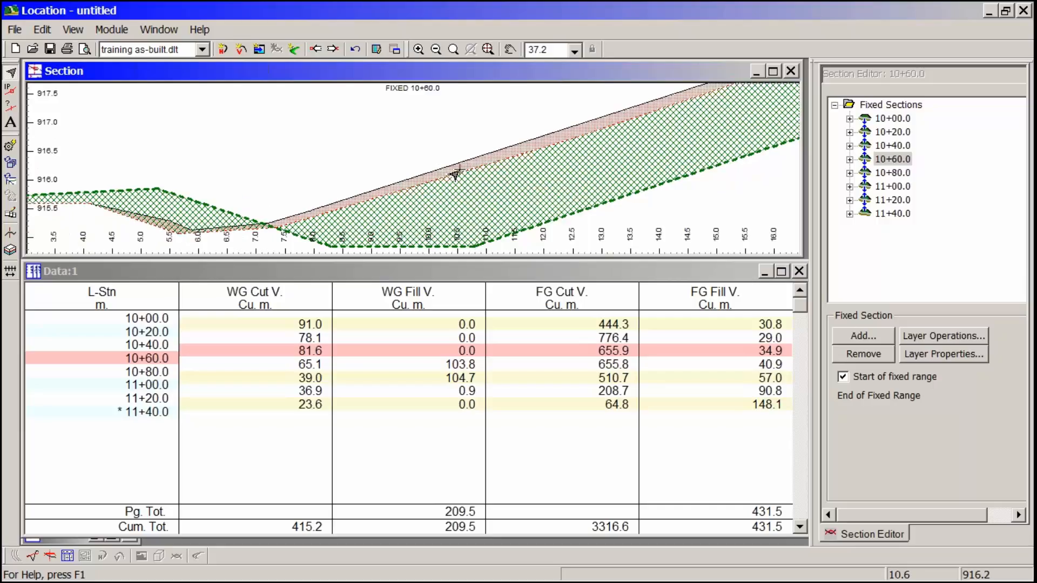
- Examine the FG fill area and the overlapping WG stripping around the right ditch of section 10+60.0
middle_drag(123, 203, 365, 197)
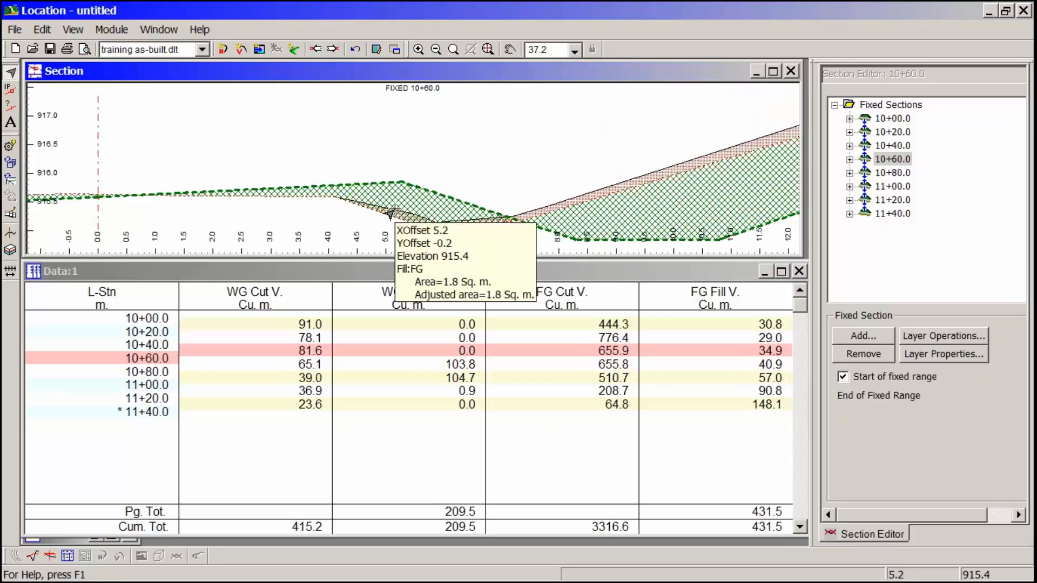
middle_drag(328, 205, 447, 171)
scroll(448, 171, down, 2)
scroll(443, 174, down, 1)
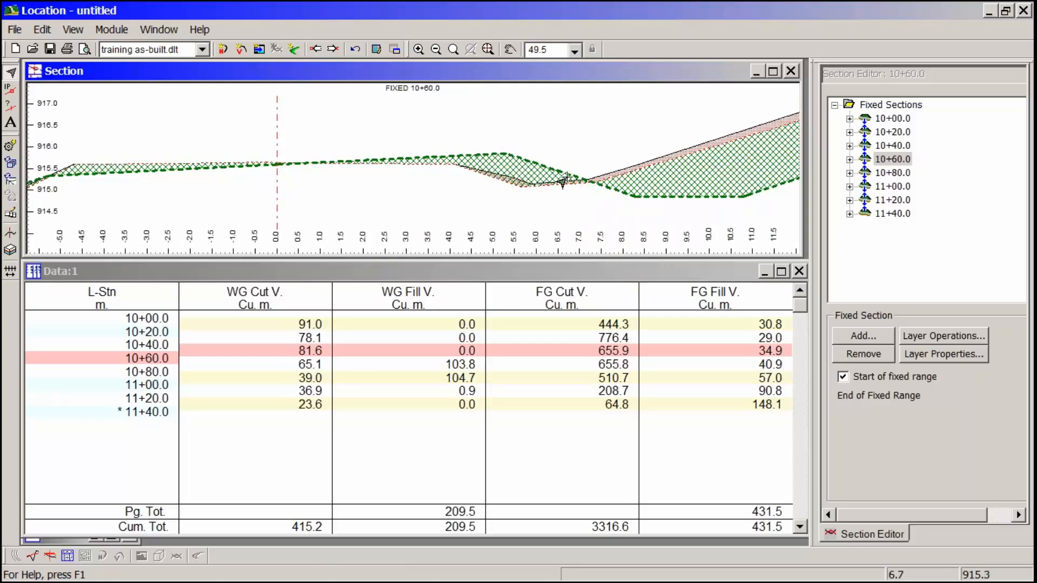
mouse_move(678, 157)
middle_drag(523, 182, 340, 169)
scroll(332, 169, down, 3)
scroll(332, 168, down, 4)
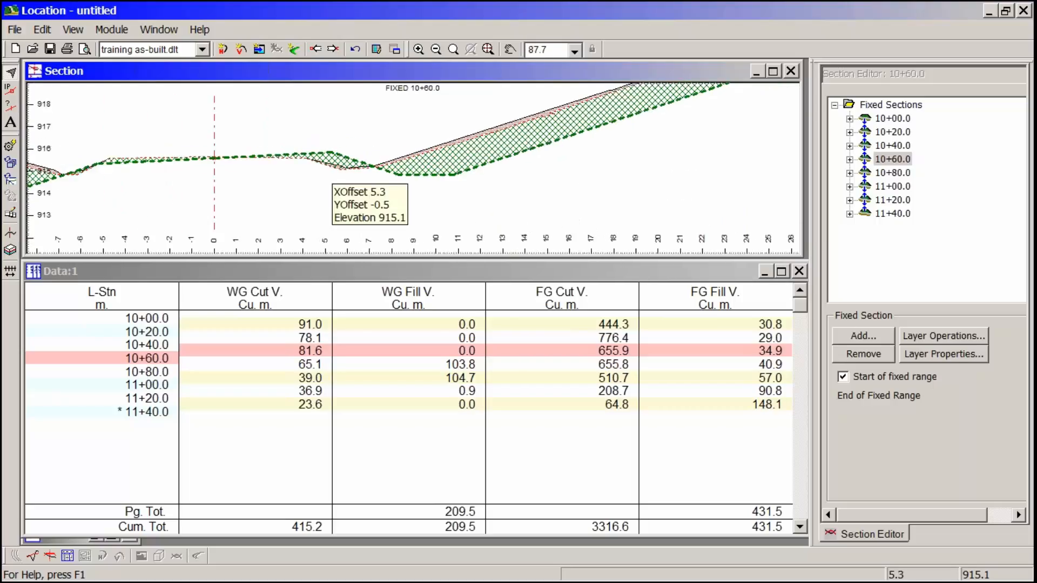
- Inspect the WG and FG cut areas on the left slope and compare them with the right ditch
middle_drag(134, 184, 389, 200)
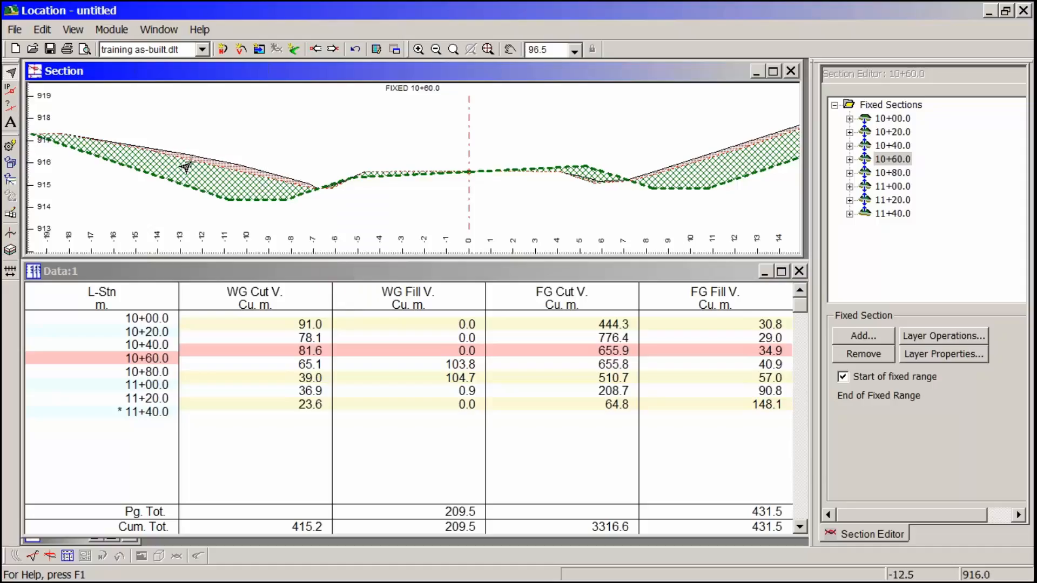
mouse_move(252, 175)
mouse_move(315, 191)
mouse_move(273, 185)
mouse_move(657, 190)
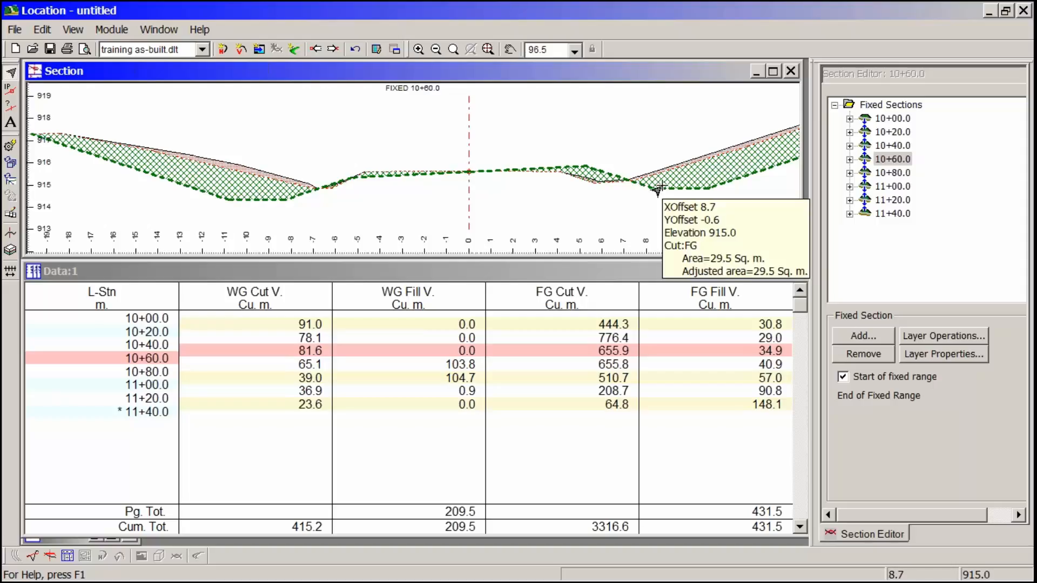
- Check the FG cut, WG cut and FG fill area read-outs around the right ditch and backslope of section 10+60.0
middle_drag(655, 204, 438, 226)
scroll(396, 185, up, 2)
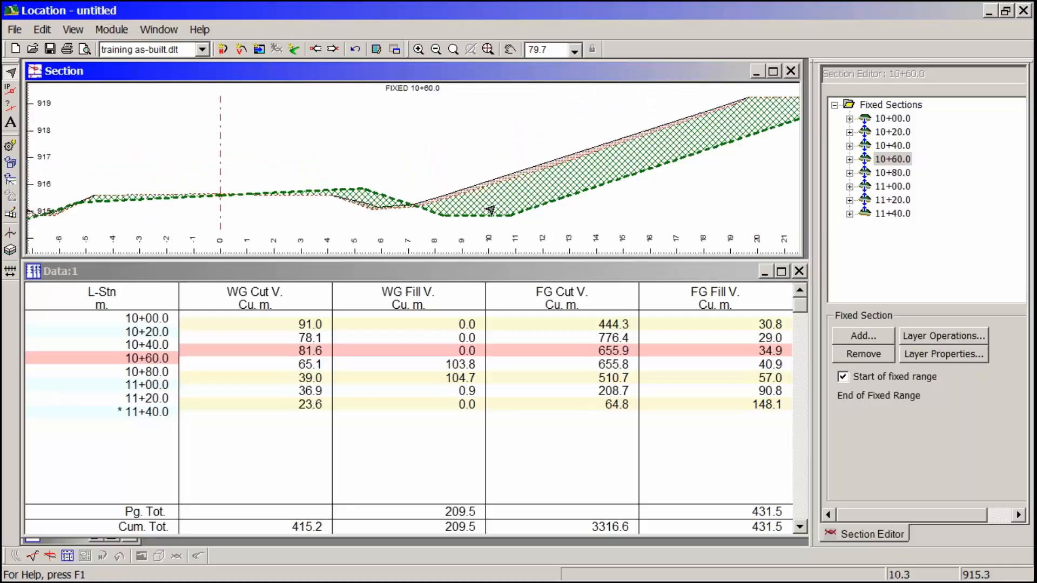
scroll(489, 208, up, 4)
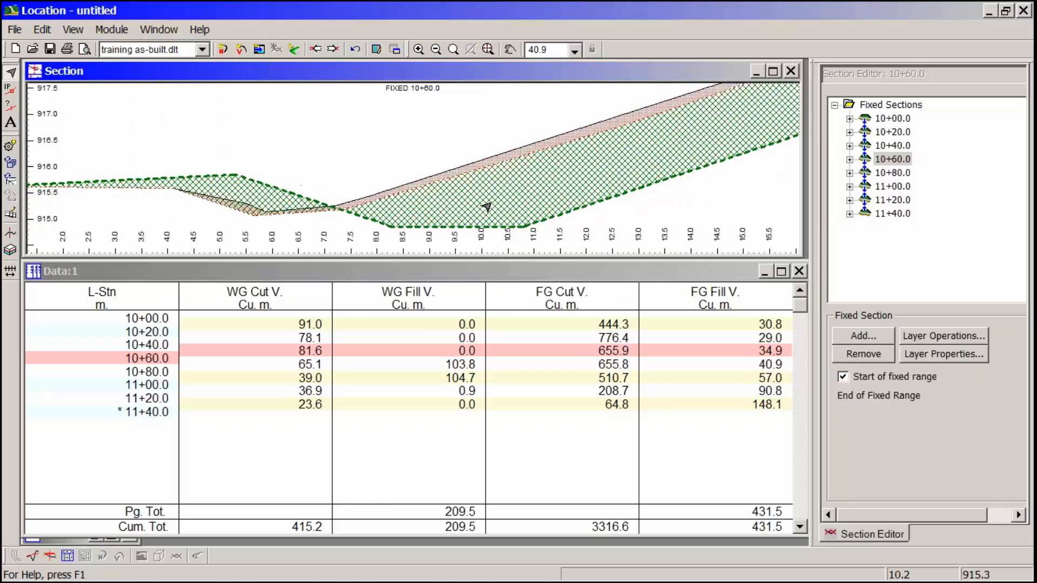
mouse_move(486, 207)
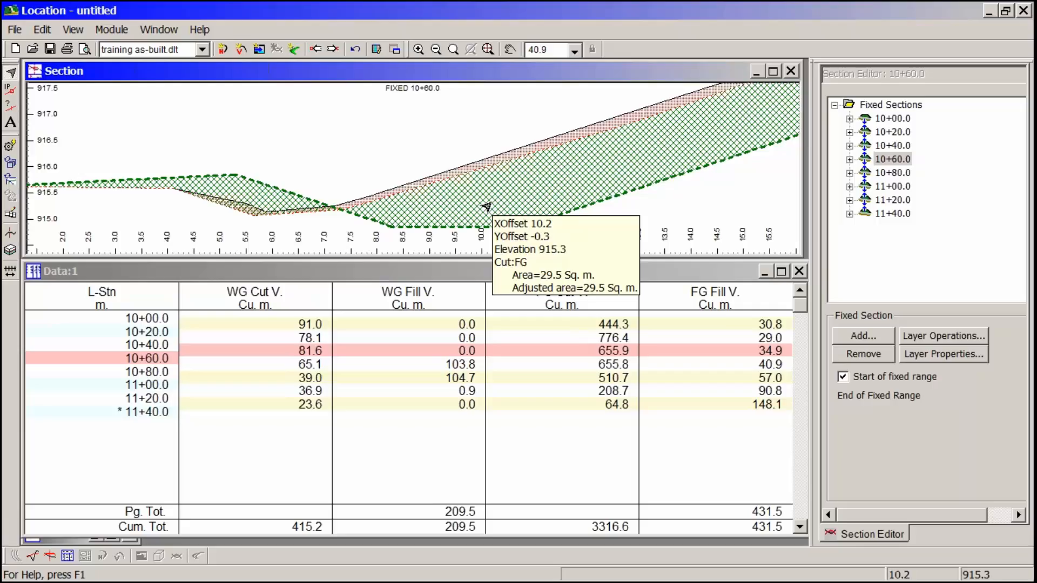
middle_drag(443, 199, 463, 204)
scroll(524, 226, up, 2)
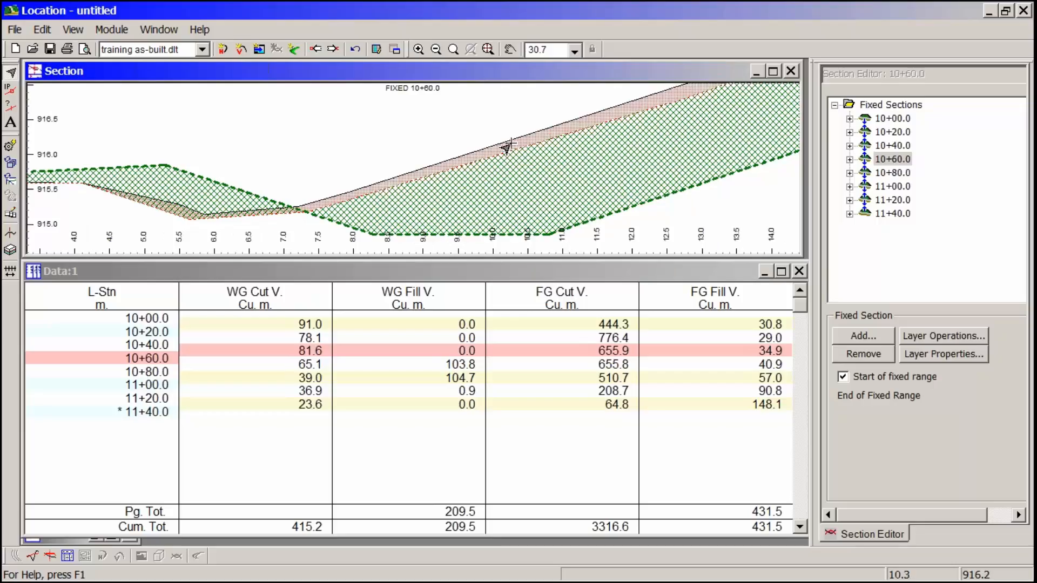
mouse_move(506, 147)
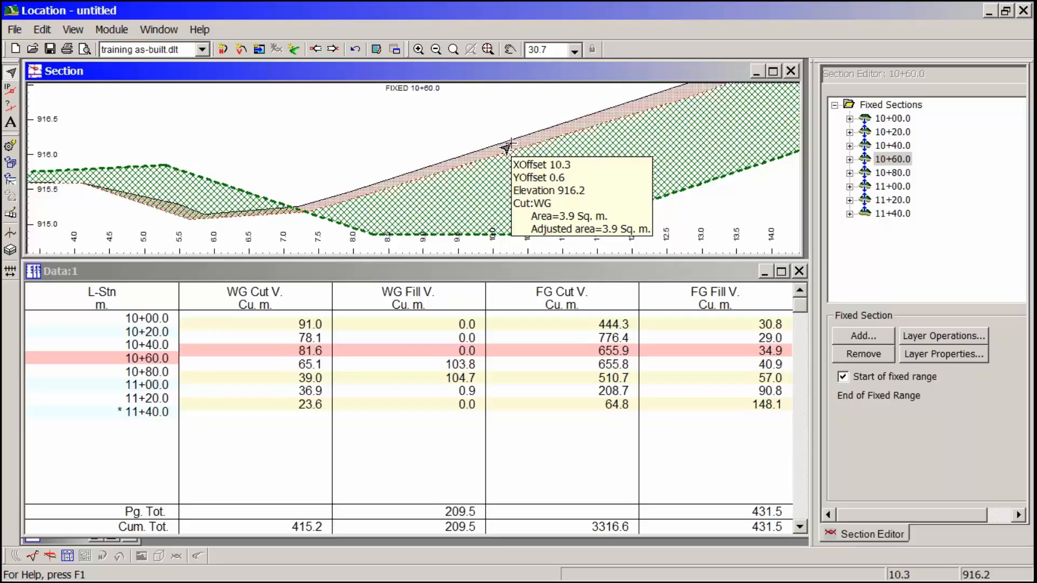
scroll(303, 229, up, 3)
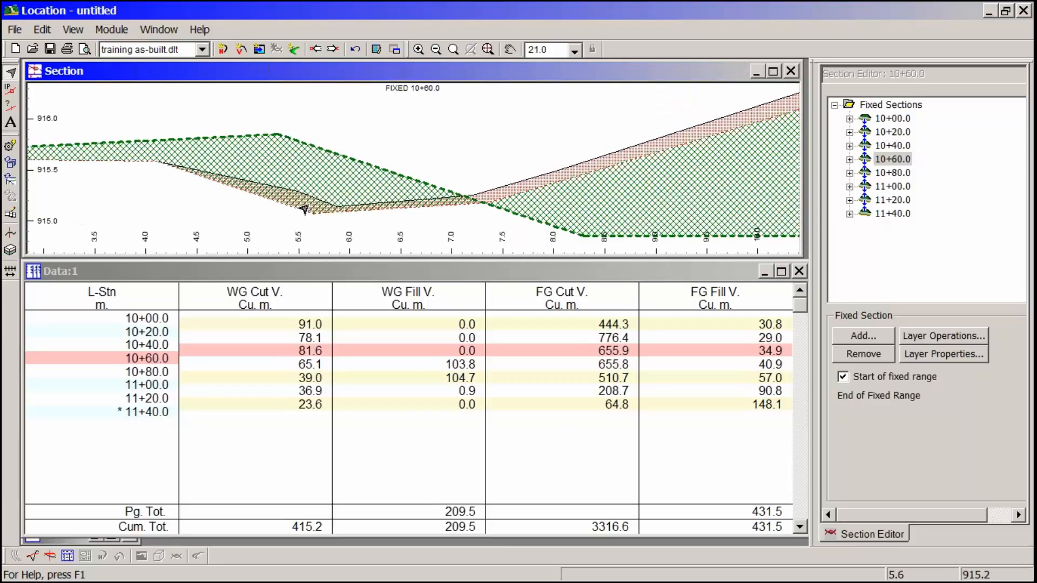
mouse_move(305, 207)
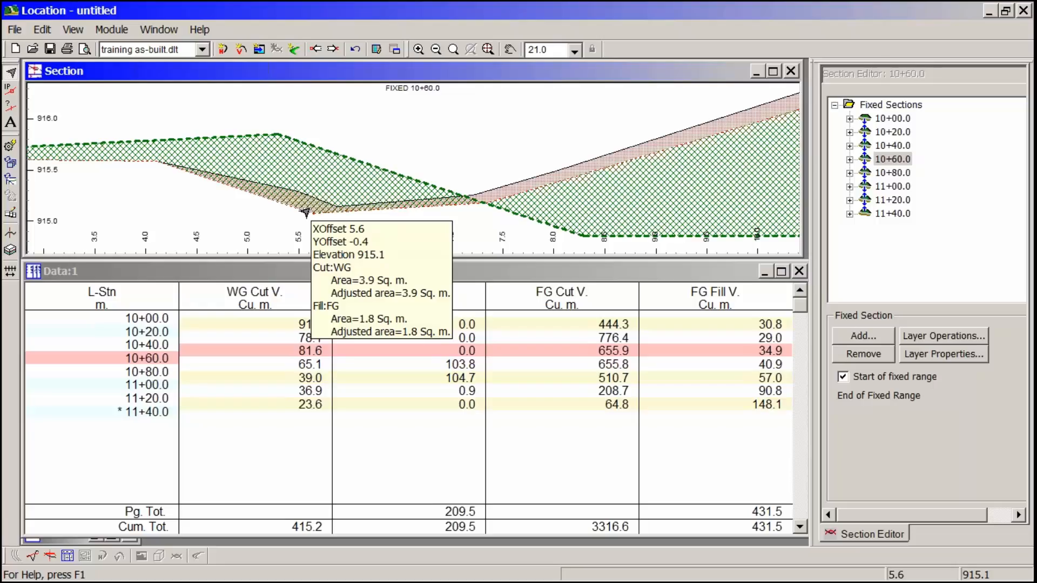
- Examine the cut and fill hatching across the road surface from the right ditch to the left slope
middle_drag(162, 172, 424, 165)
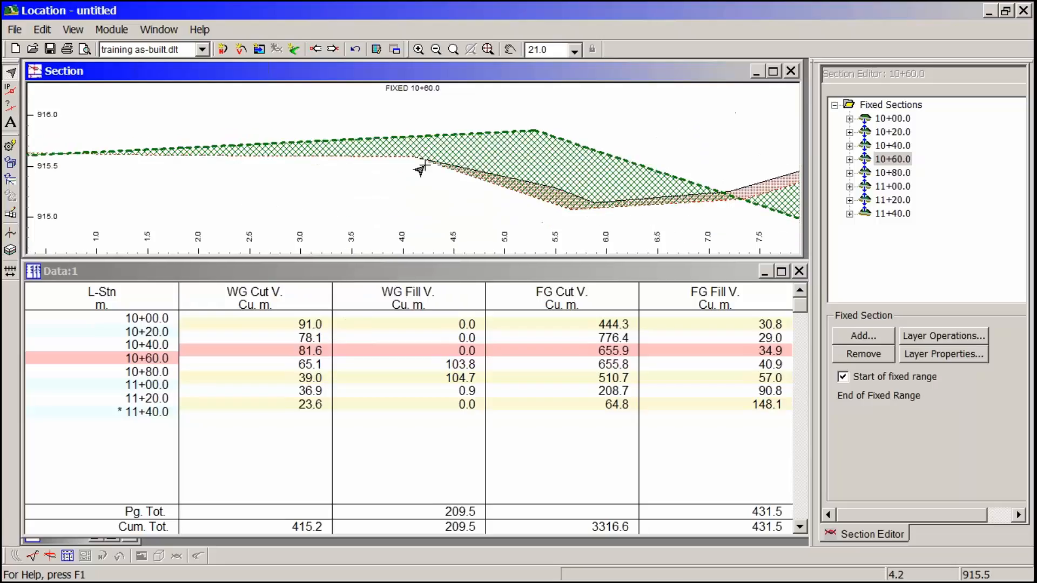
middle_drag(249, 190, 391, 199)
scroll(391, 200, down, 2)
scroll(391, 204, down, 3)
middle_drag(188, 190, 446, 200)
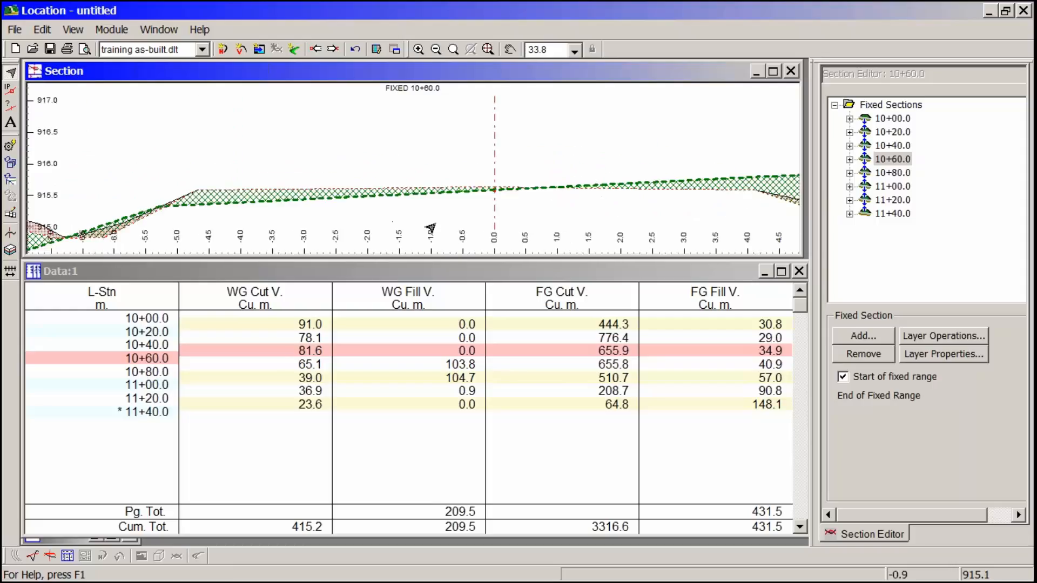
middle_drag(225, 201, 325, 184)
scroll(325, 184, down, 3)
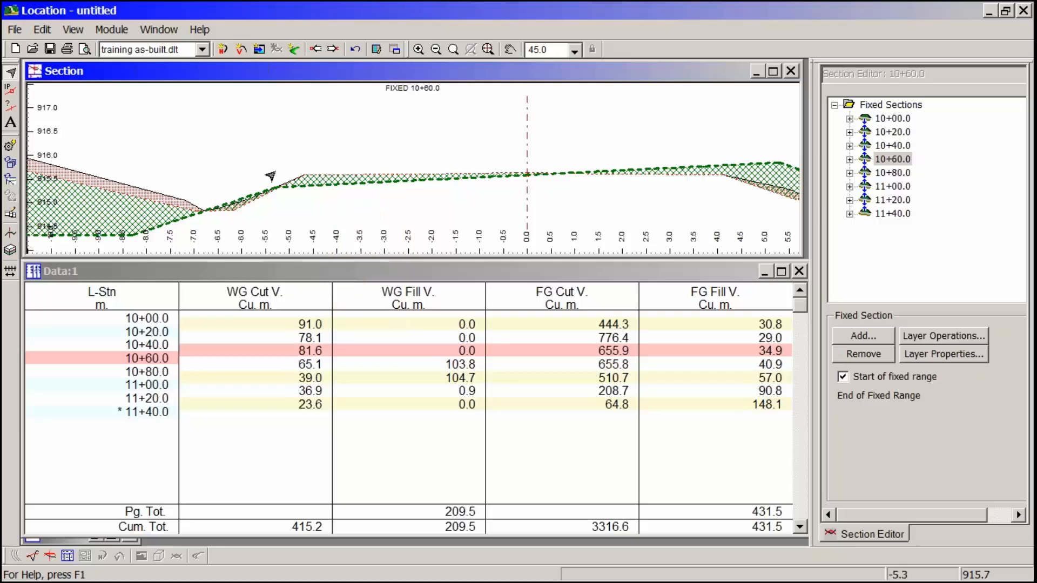
middle_drag(147, 203, 370, 191)
scroll(370, 191, down, 3)
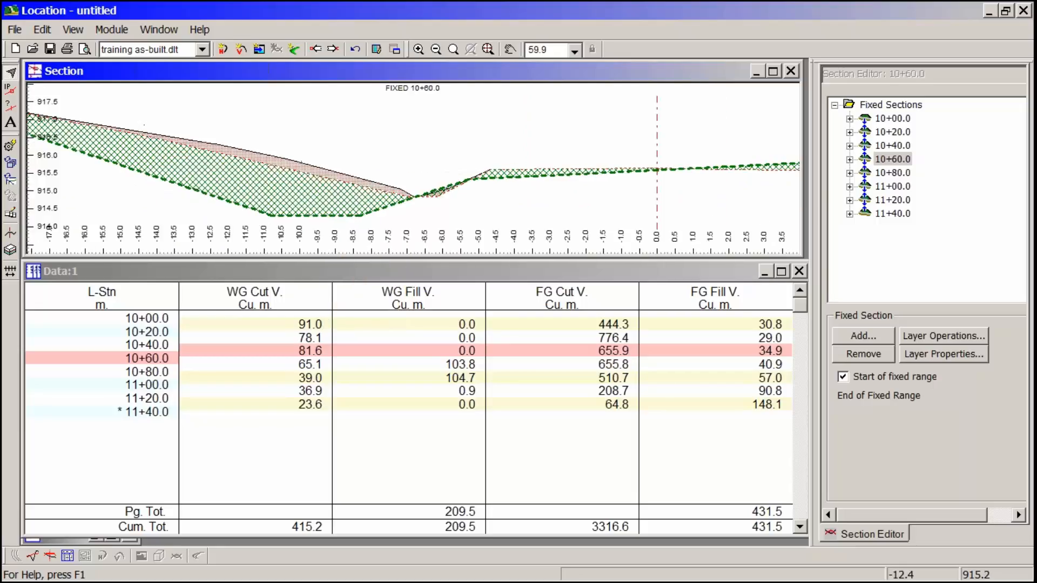
- Select the FG polyline of section 10+60.0 at its outer end on the left slope
middle_drag(116, 167, 225, 178)
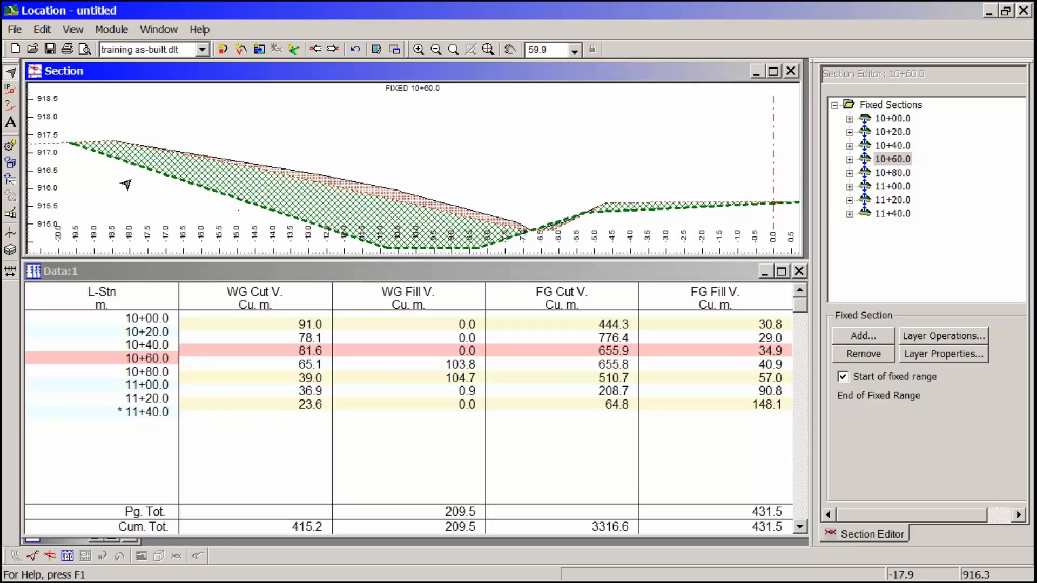
click(82, 150)
mouse_move(135, 189)
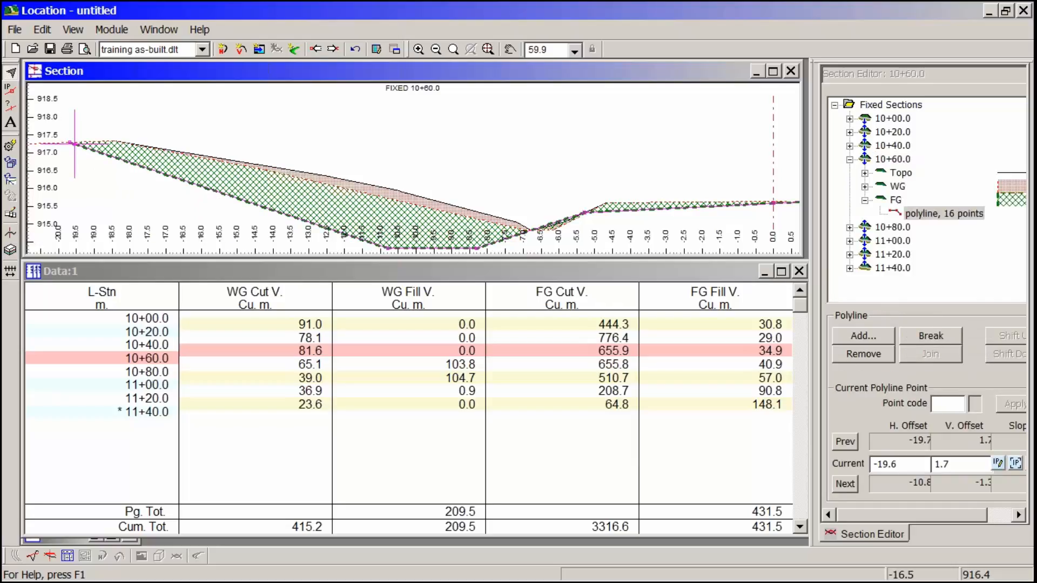
middle_drag(122, 165, 80, 156)
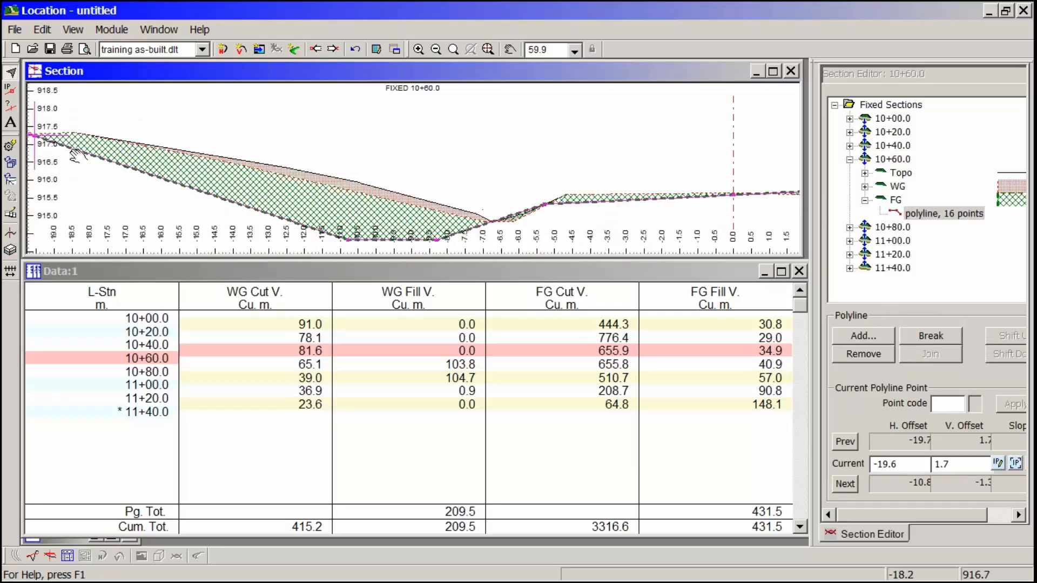
middle_drag(143, 176, 249, 174)
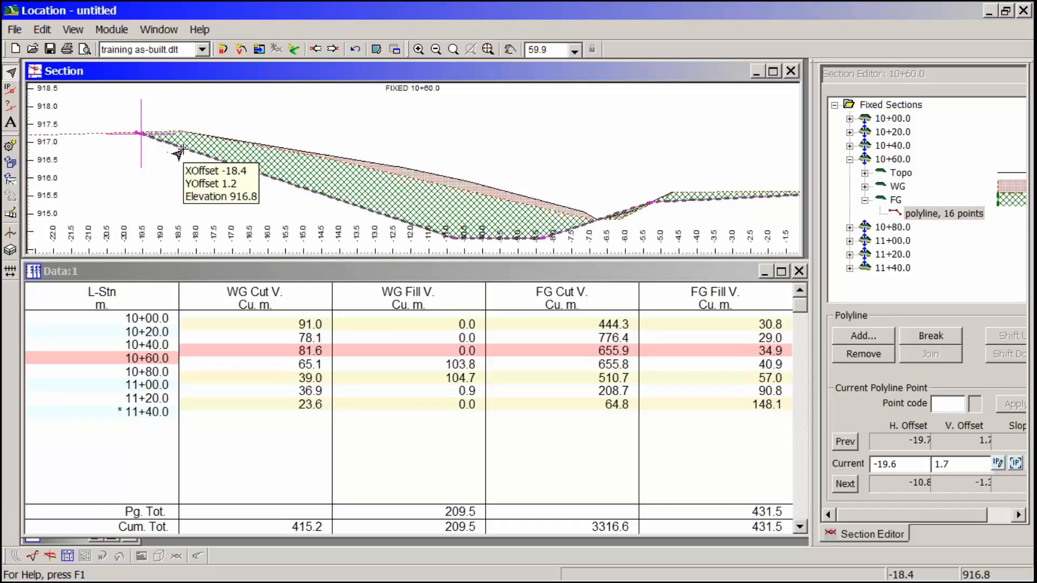
- Move the outer end point of the FG right backslope outward to about H. offset 24.9, V. offset 3.7 with the polyline point tool
middle_drag(585, 206, 193, 169)
middle_drag(562, 192, 255, 215)
middle_drag(669, 162, 341, 229)
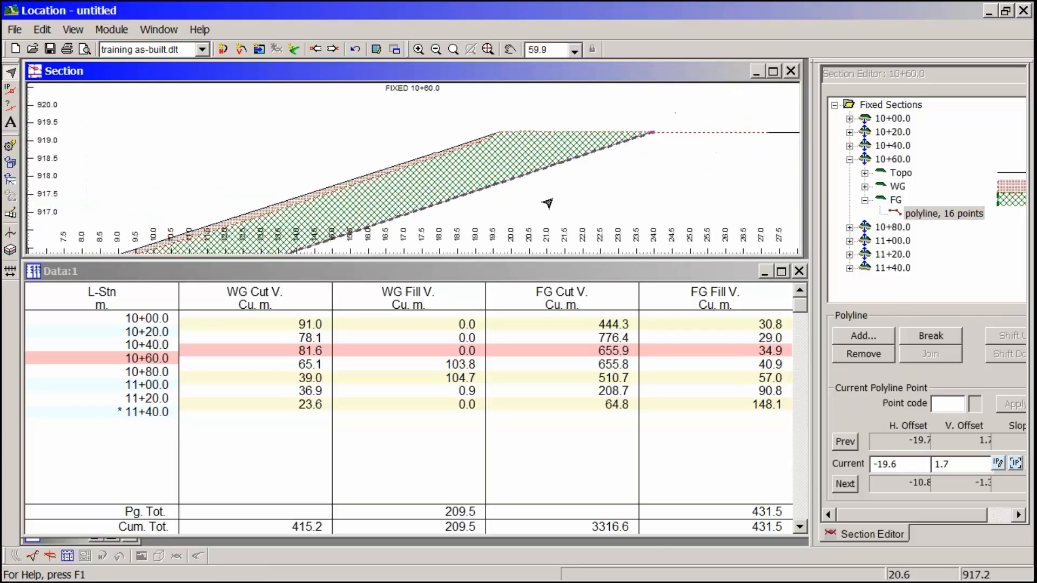
right_click(601, 159)
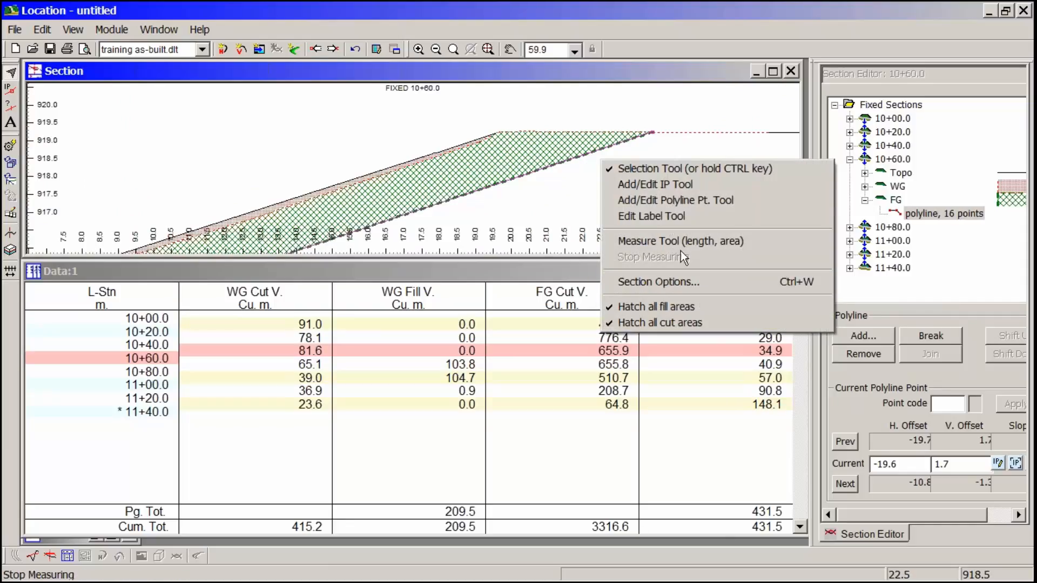
click(684, 202)
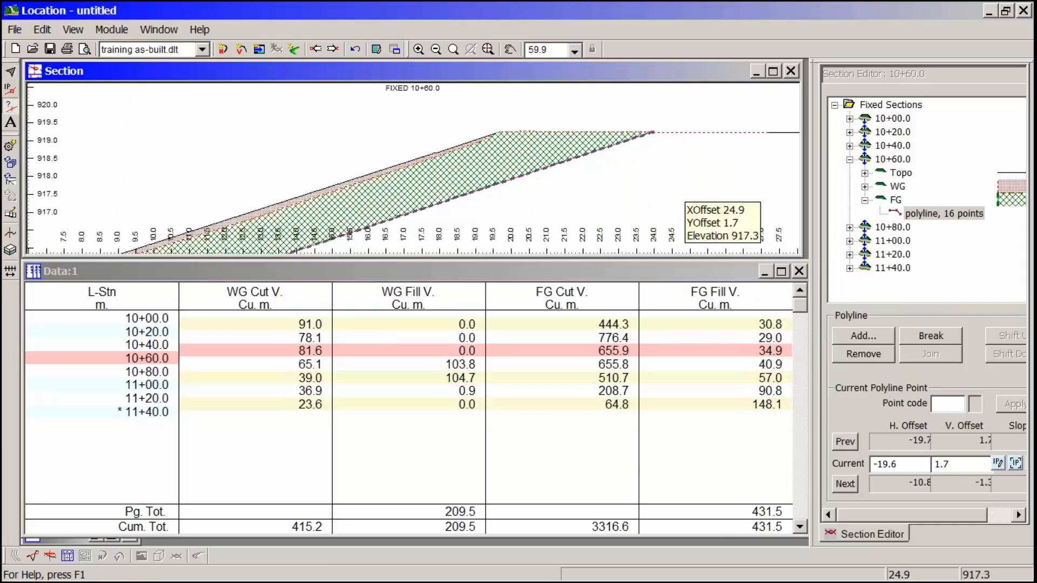
click(659, 138)
mouse_move(659, 137)
mouse_down()
mouse_move(700, 136)
mouse_move(640, 141)
mouse_up()
click(685, 131)
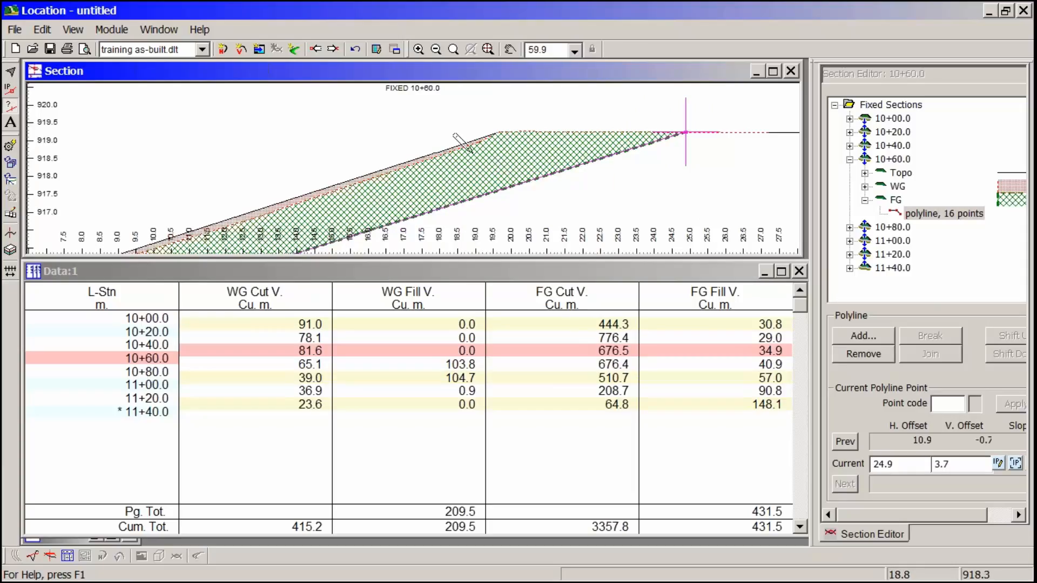
- Pull the FG right backslope's end point back inward to about H. offset 23.4, V. offset 3.7, and check the FG cut area
mouse_move(478, 162)
mouse_move(514, 153)
drag(686, 132, 632, 132)
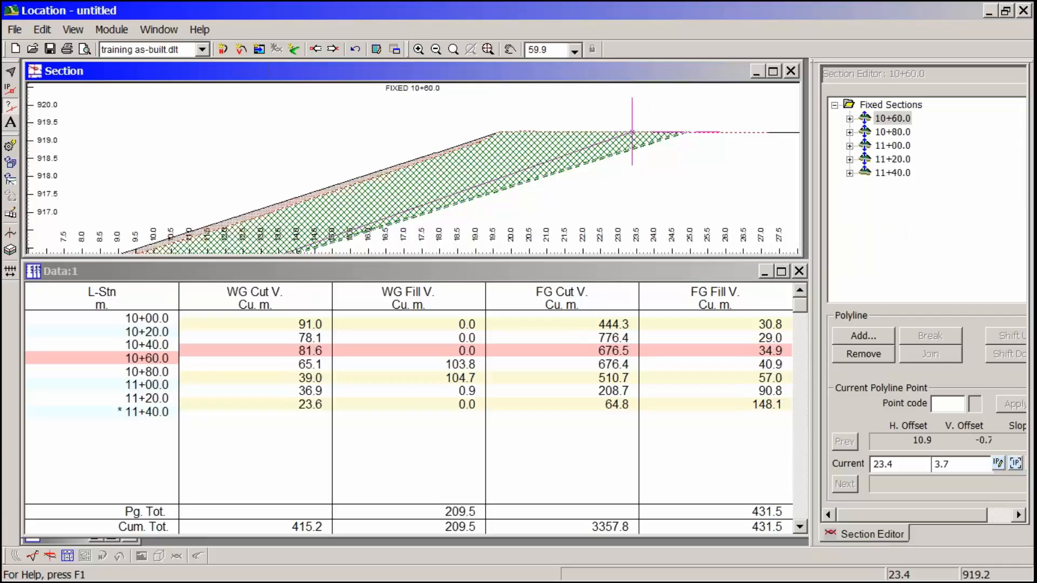
mouse_move(471, 142)
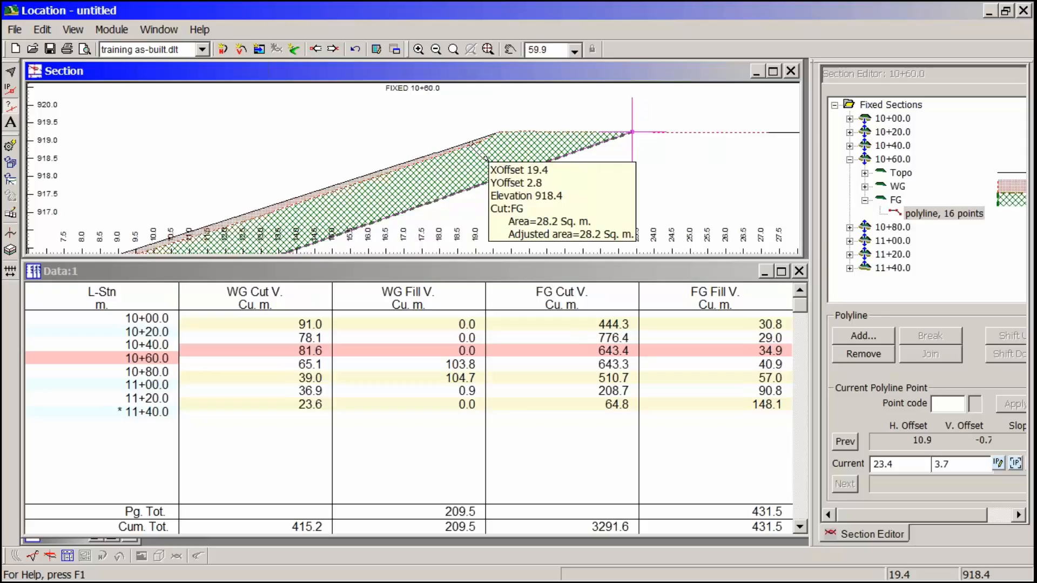
- Select the FG point at the outer edge of the right ditch bottom and set its H. offset to 12
scroll(371, 176, down, 3)
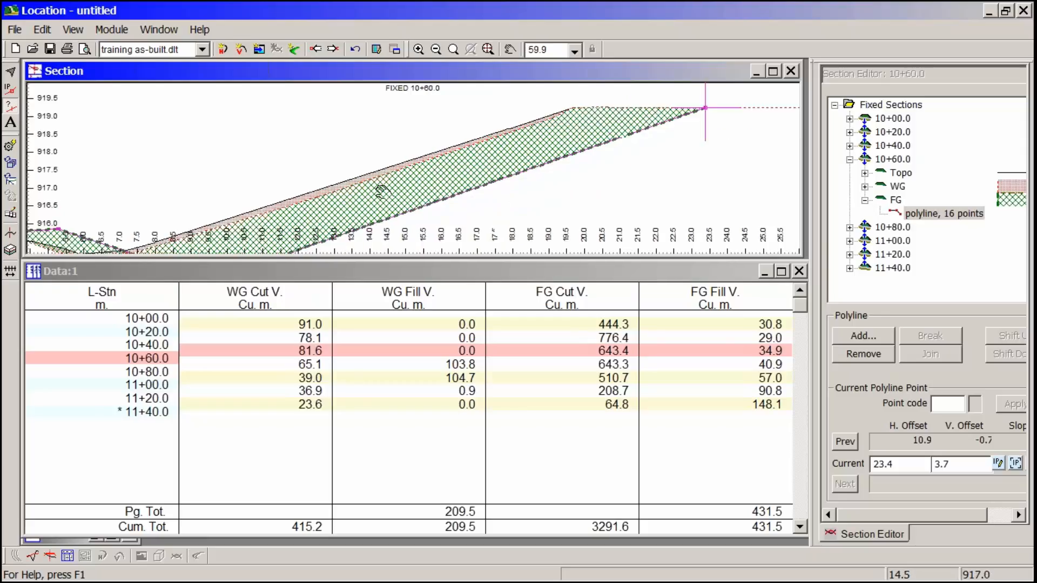
right_click(378, 204)
click(421, 251)
scroll(358, 225, up, 3)
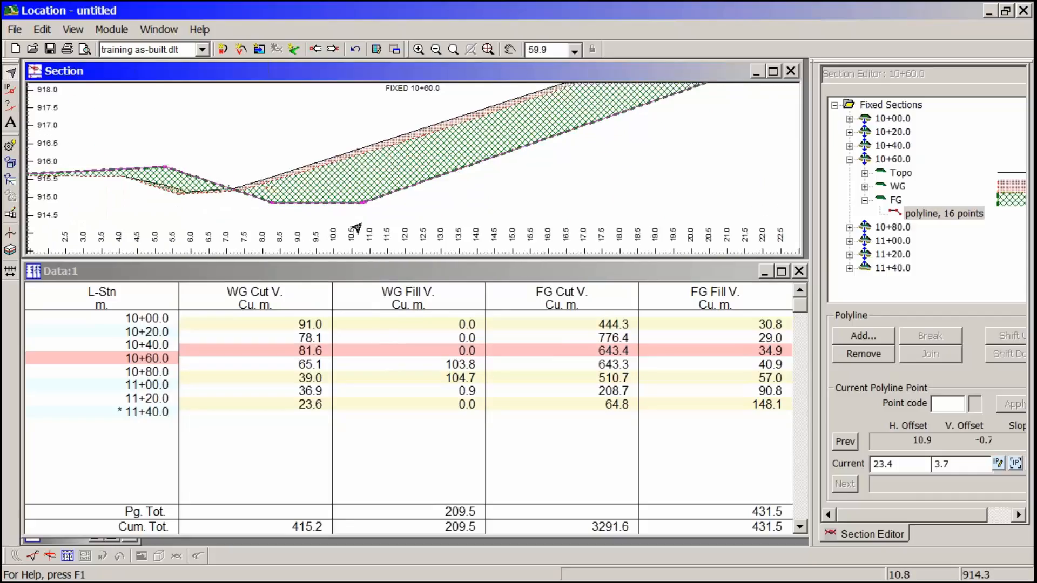
click(360, 199)
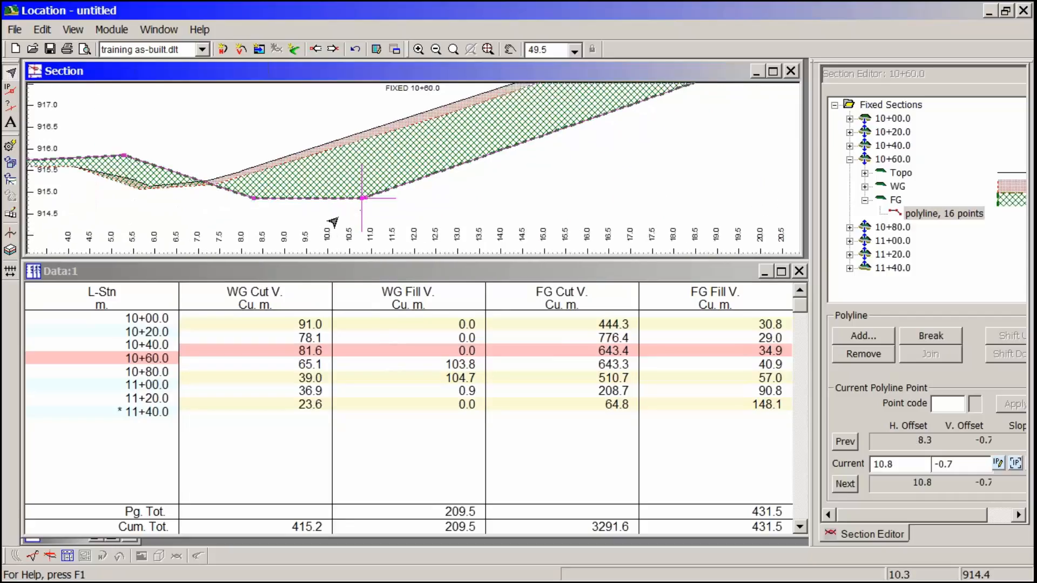
click(360, 200)
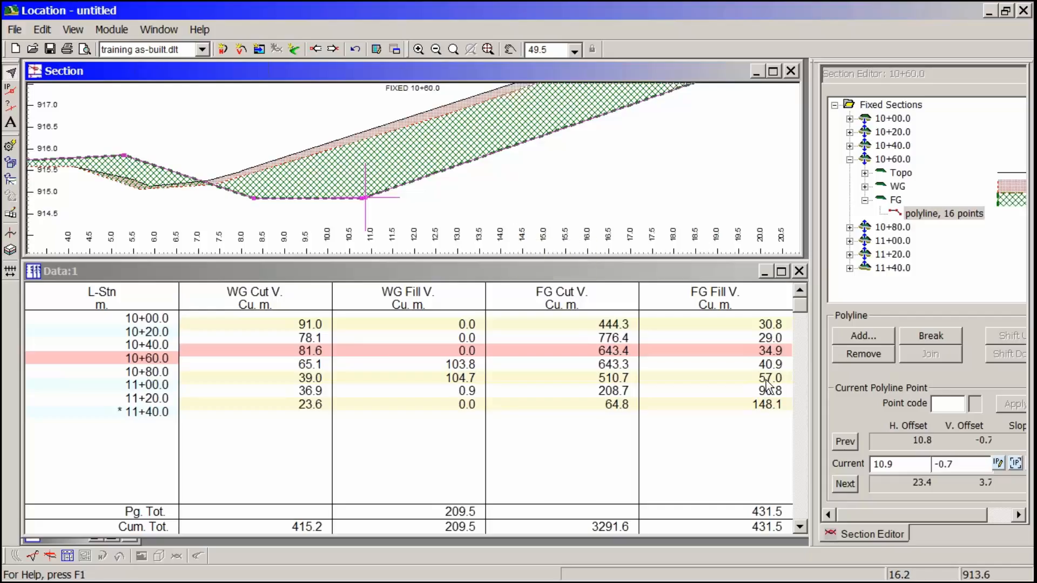
click(902, 464)
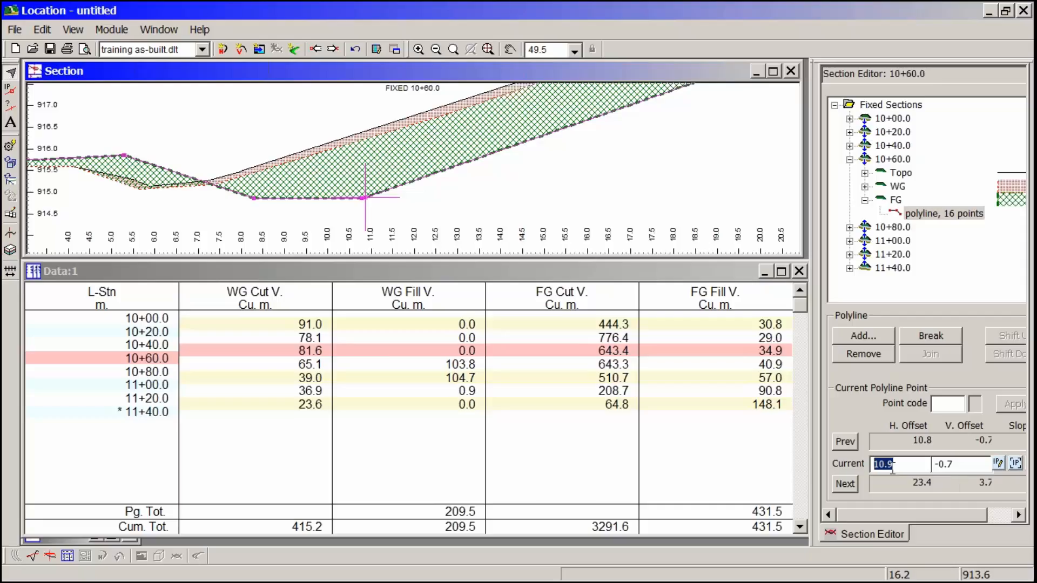
text(12)
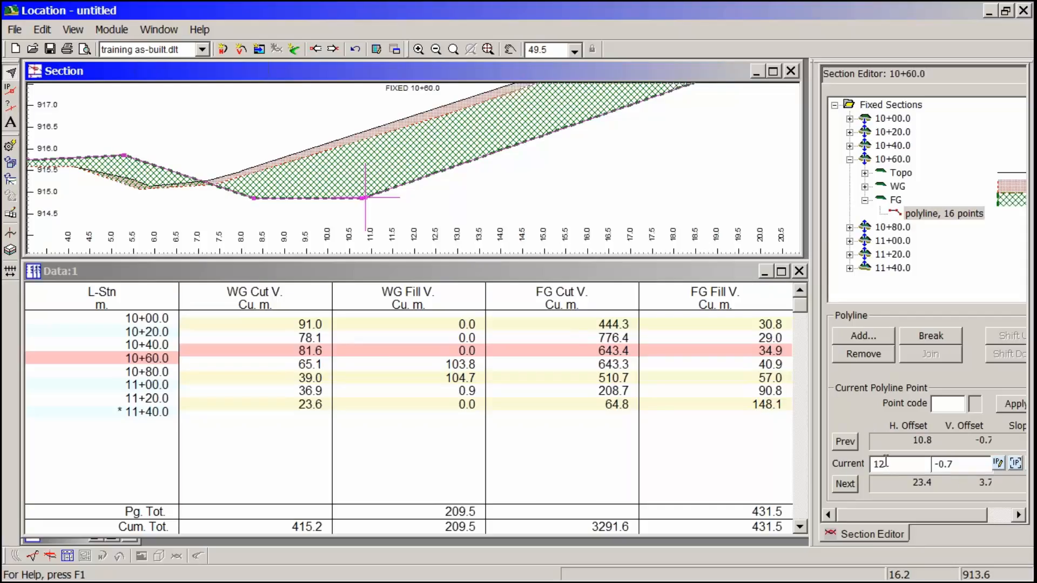
click(1012, 404)
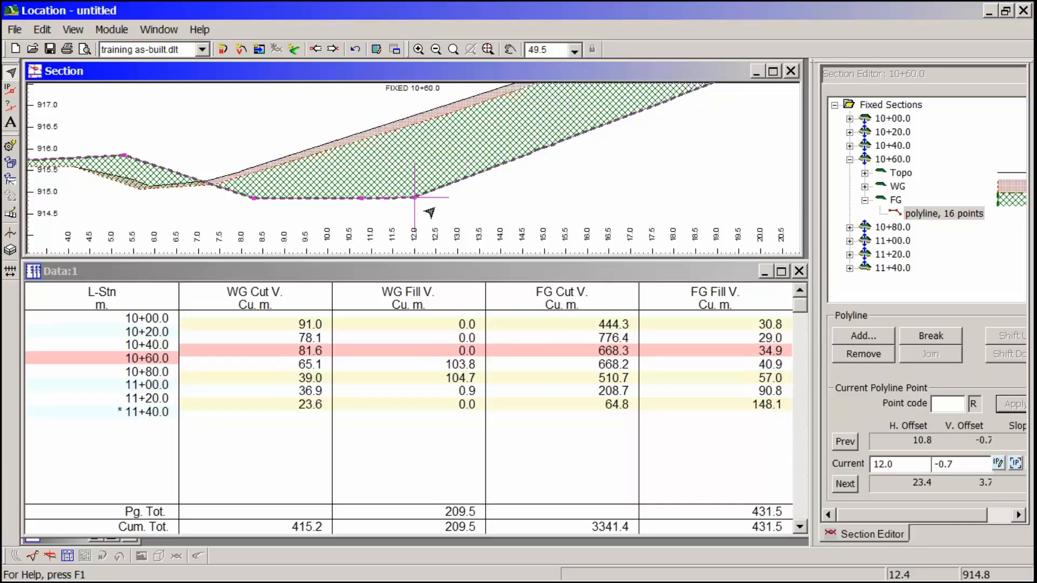
- Select the FG point at the inner edge of the right ditch bottom and set its H. offset to 8
mouse_move(415, 231)
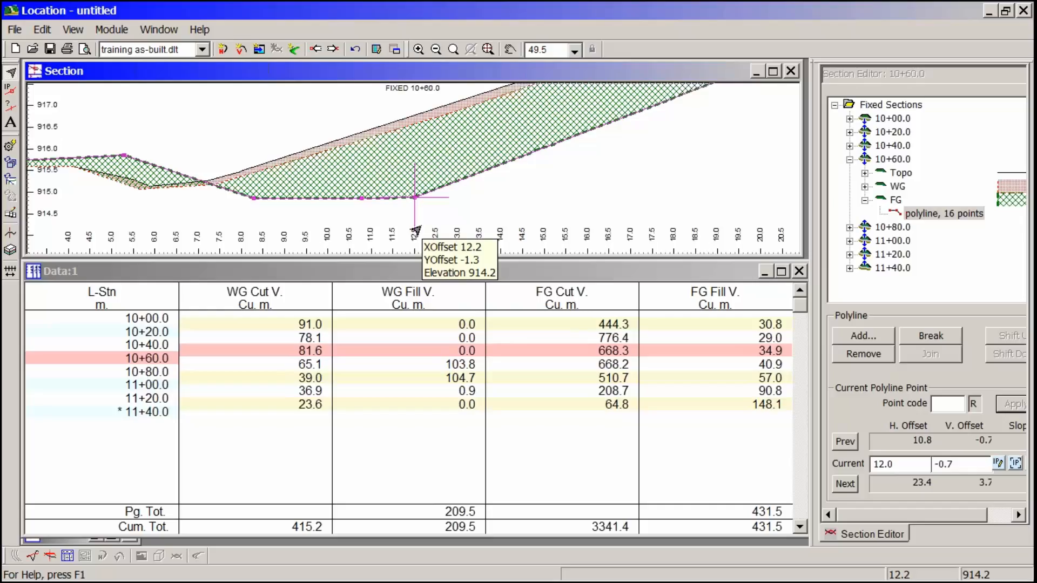
click(254, 200)
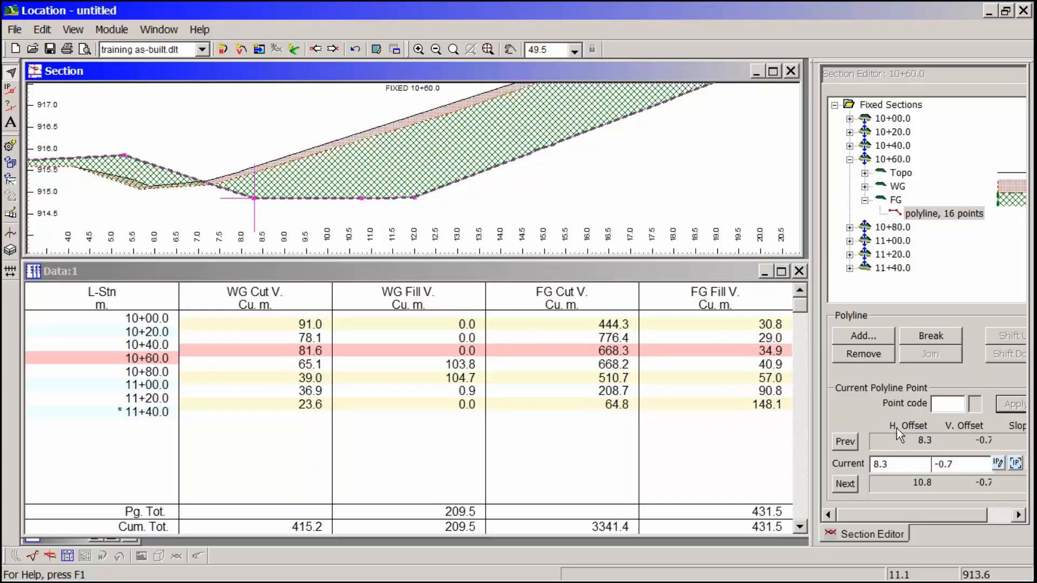
double_click(882, 463)
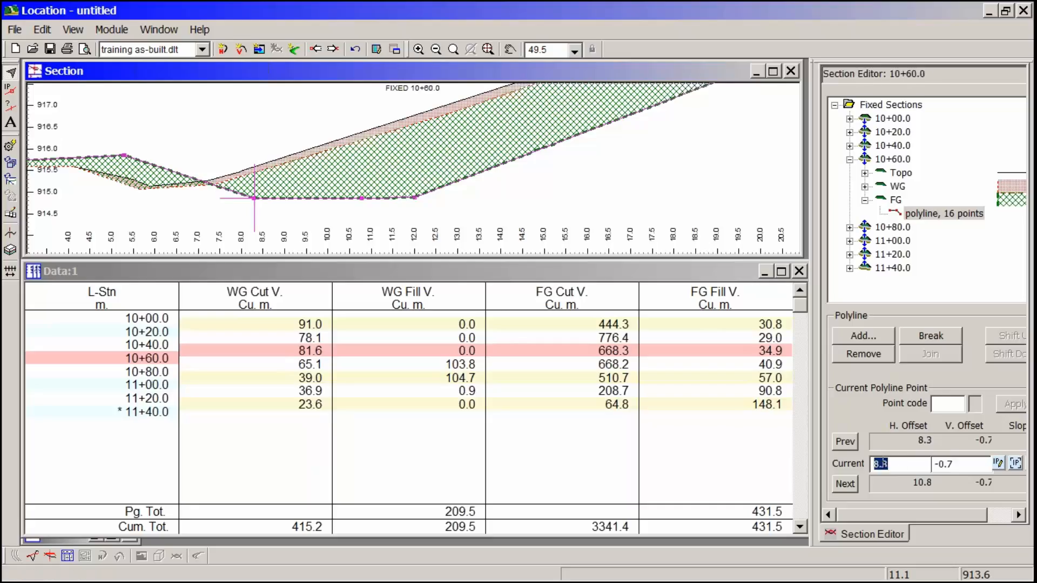
text(8)
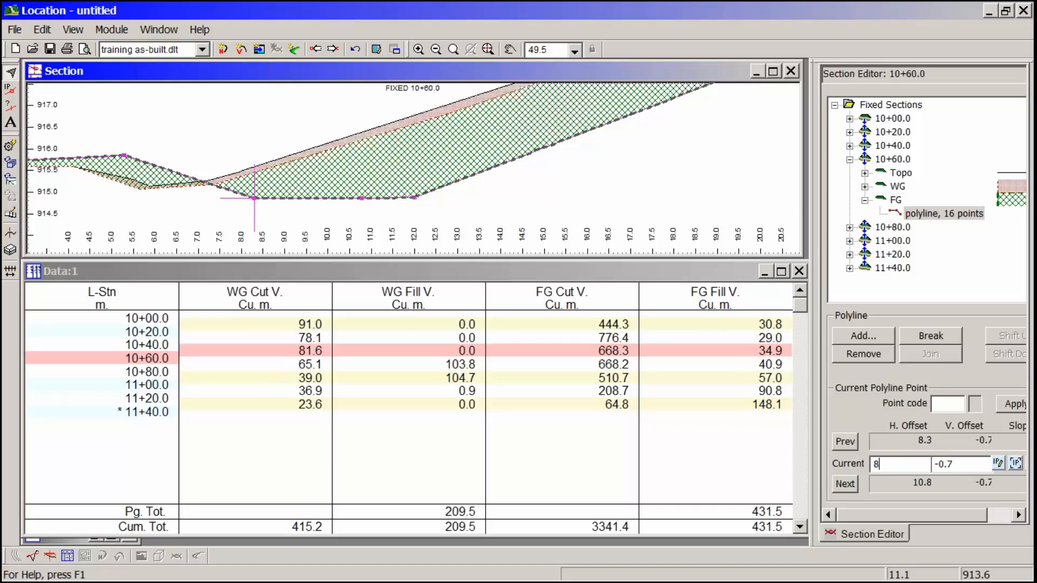
click(1015, 404)
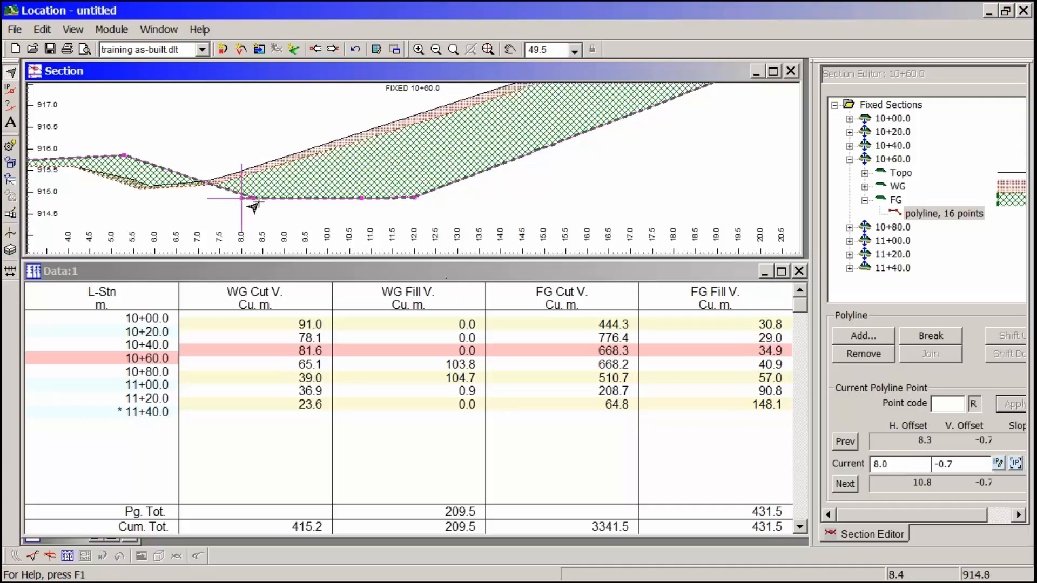
- Add a point to the FG polyline midway up the right backslope, at about H. offset 17.9, V. offset 1.7
middle_drag(263, 201, 378, 213)
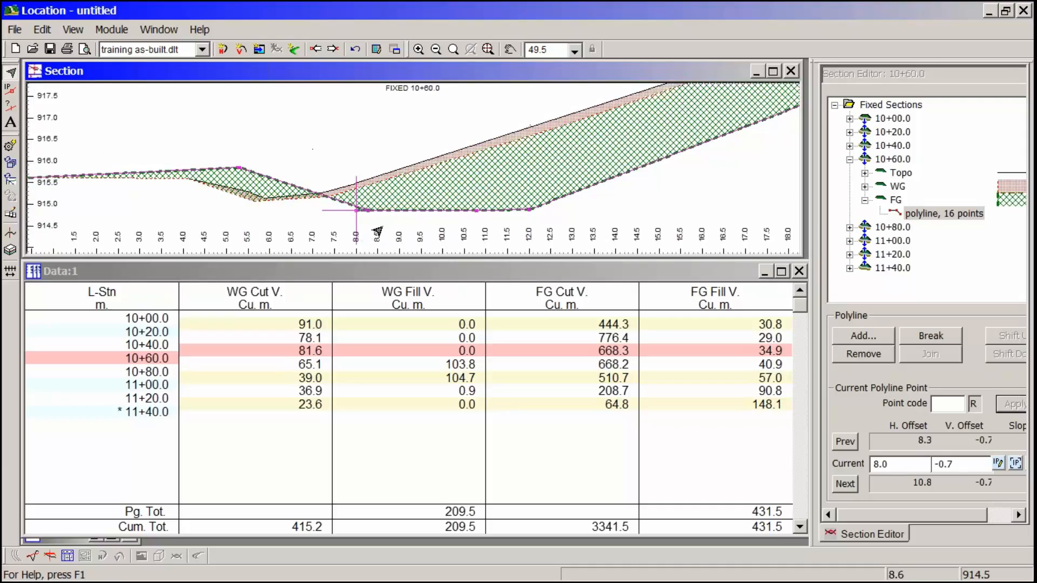
middle_drag(278, 200, 309, 190)
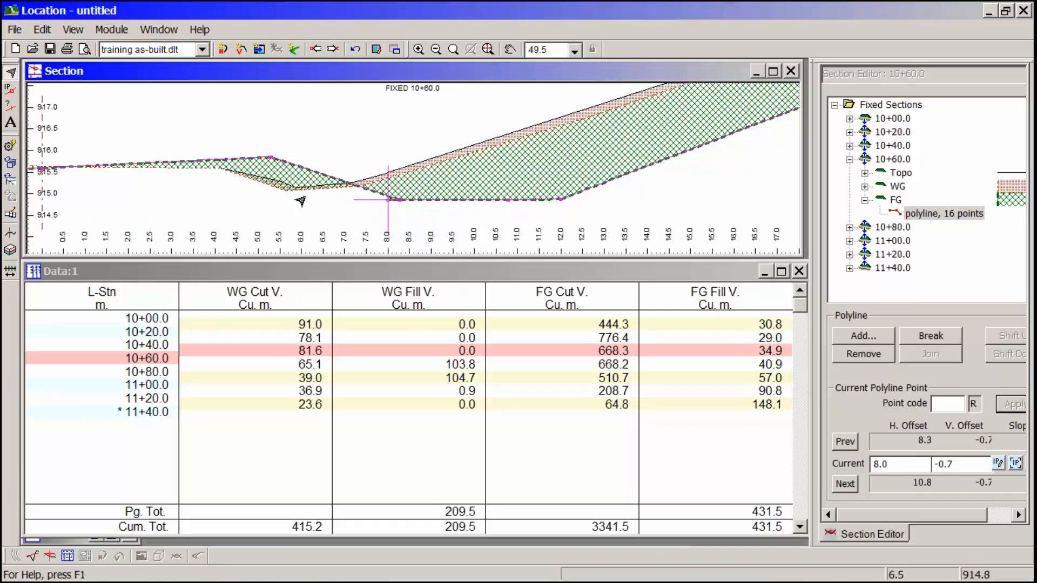
middle_drag(265, 182, 291, 182)
scroll(290, 182, down, 3)
scroll(290, 180, down, 2)
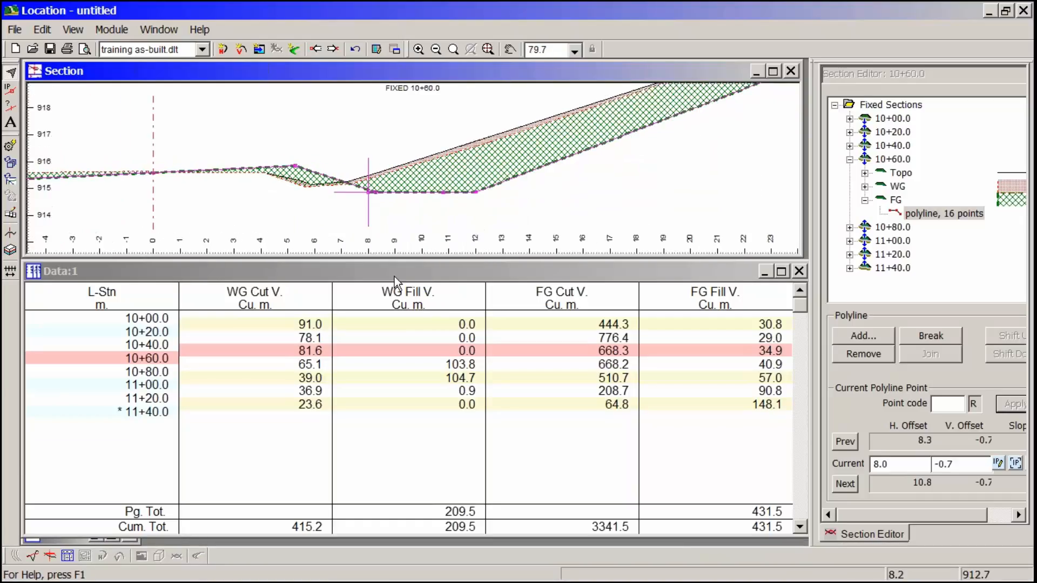
mouse_move(437, 156)
middle_drag(593, 150, 492, 185)
right_click(512, 173)
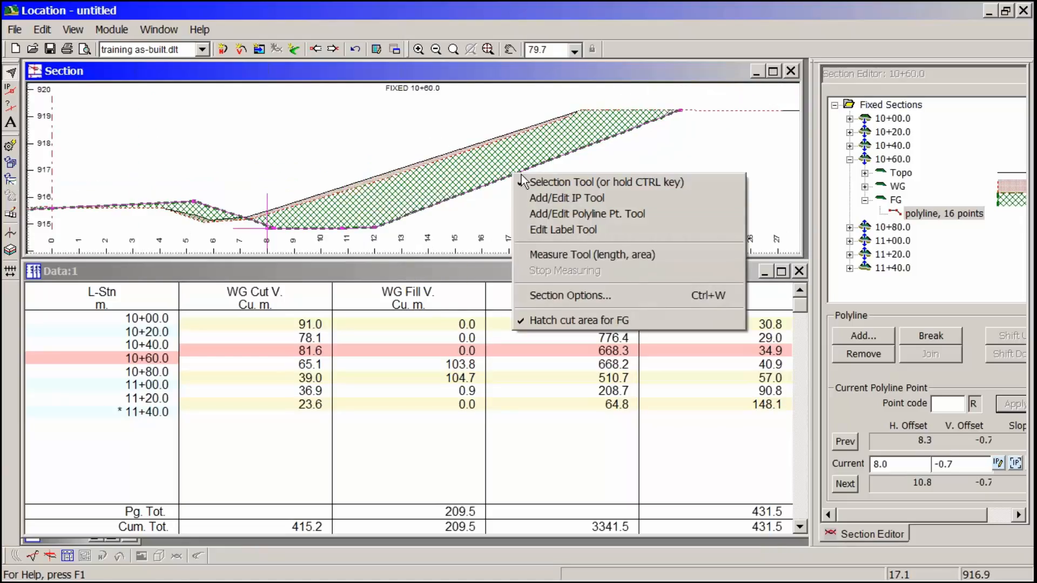
click(553, 216)
drag(510, 176, 532, 163)
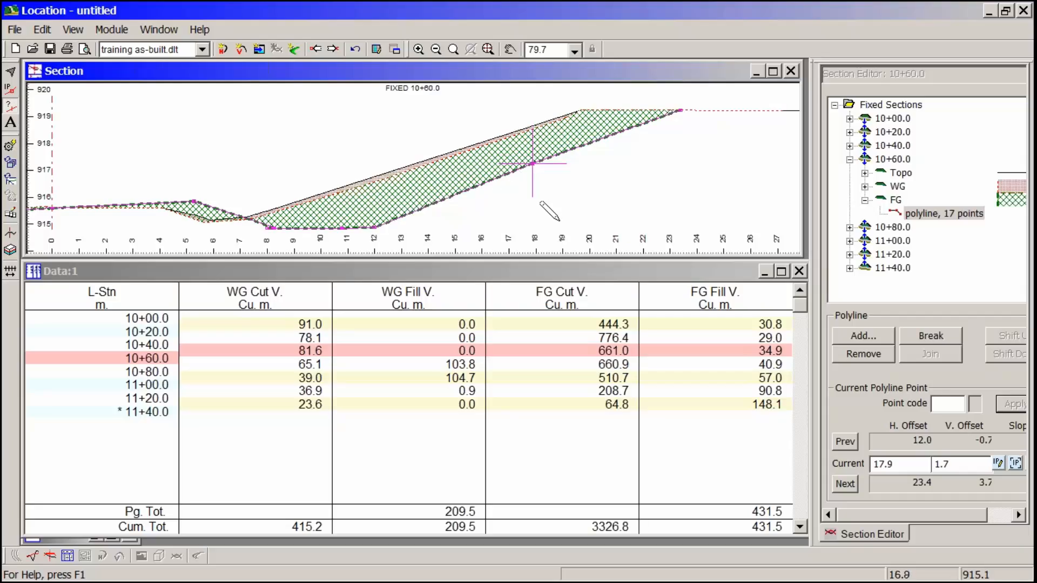
- View the whole edited section 10+60.0 and check the WG fill volumes station by station through section 11+20.0
scroll(383, 175, down, 3)
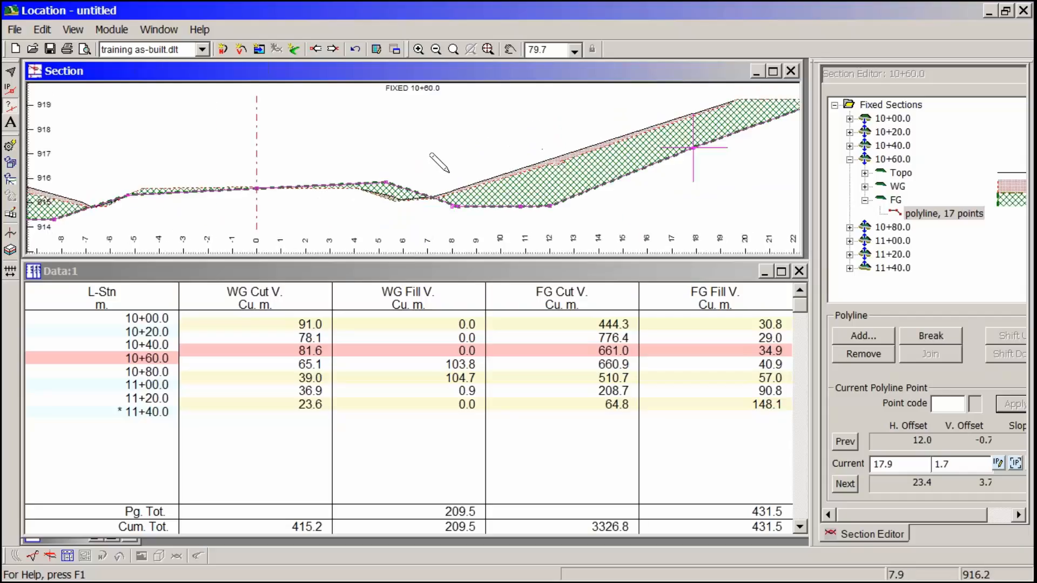
scroll(448, 173, down, 1)
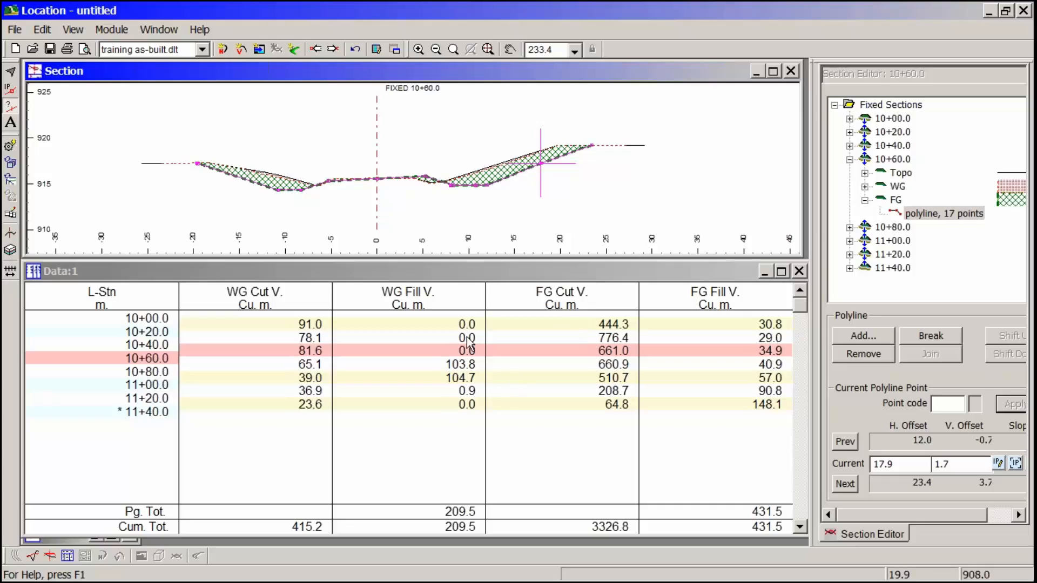
middle_drag(370, 202, 414, 195)
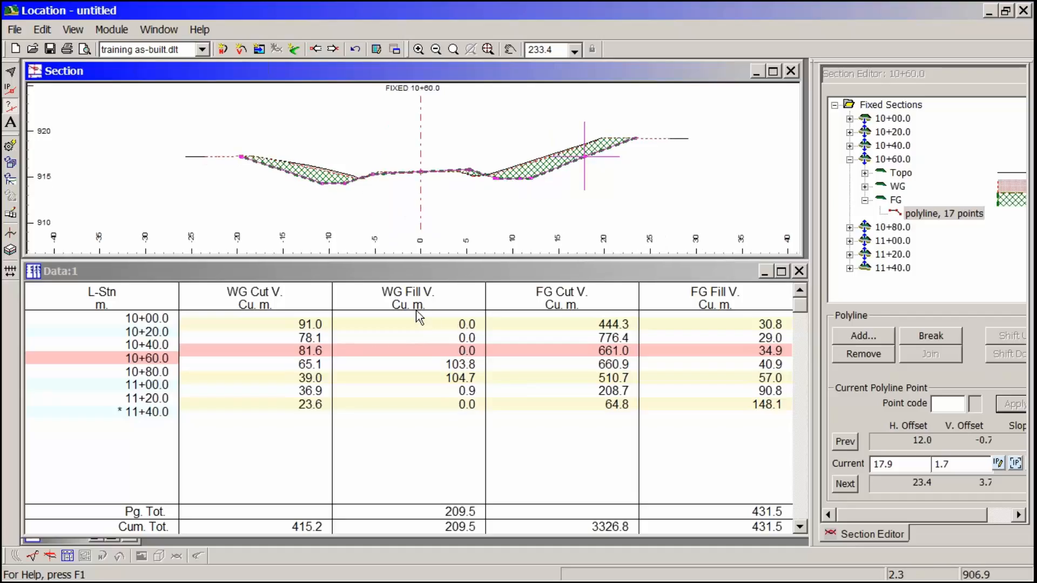
click(468, 323)
click(467, 336)
click(467, 349)
click(474, 367)
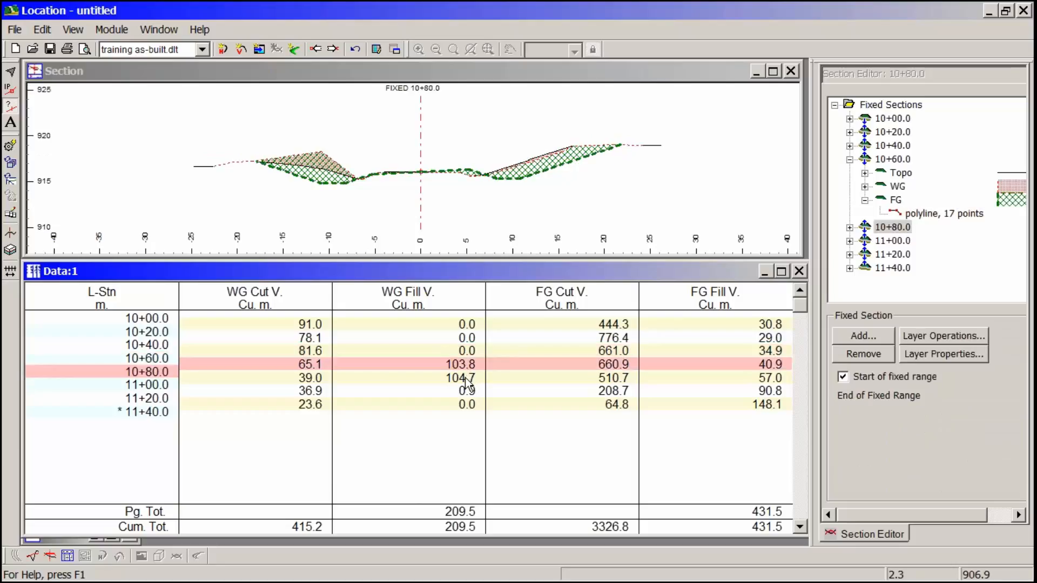
click(463, 398)
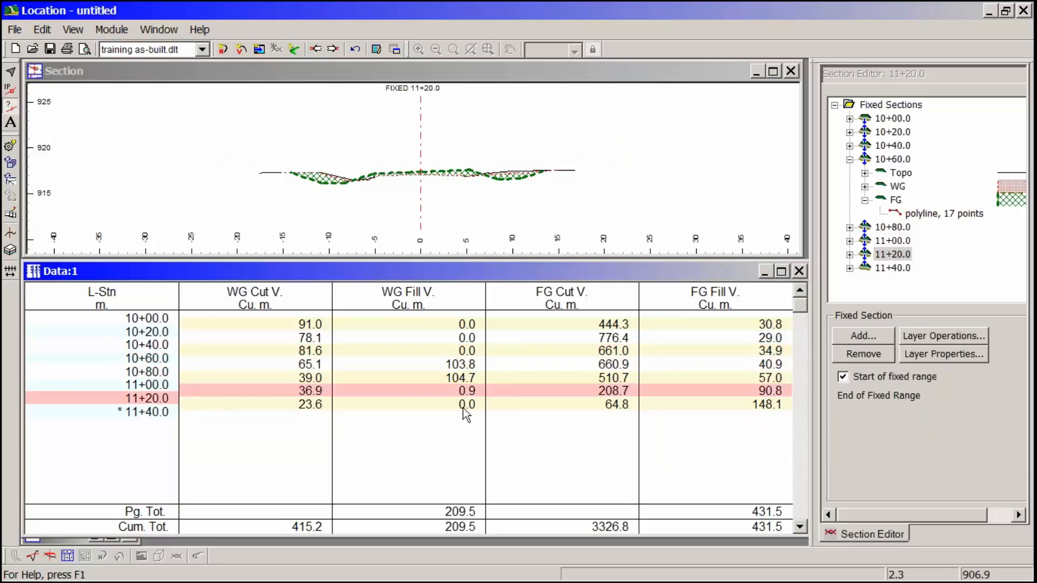
- Show section 10+80.0 and turn off the hatching for all fill areas
click(462, 369)
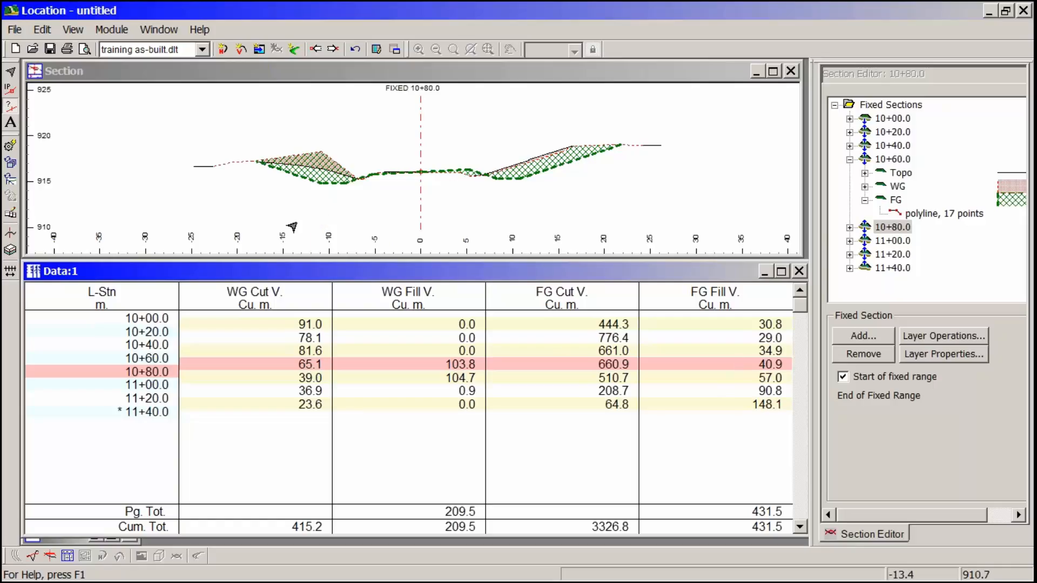
middle_drag(306, 186, 329, 209)
scroll(327, 206, up, 4)
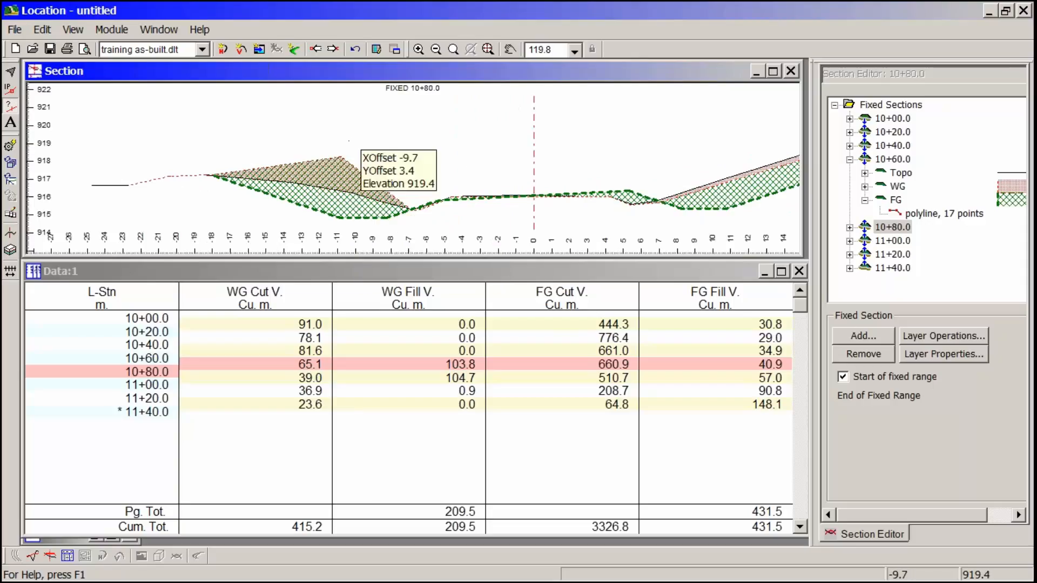
right_click(360, 136)
click(414, 281)
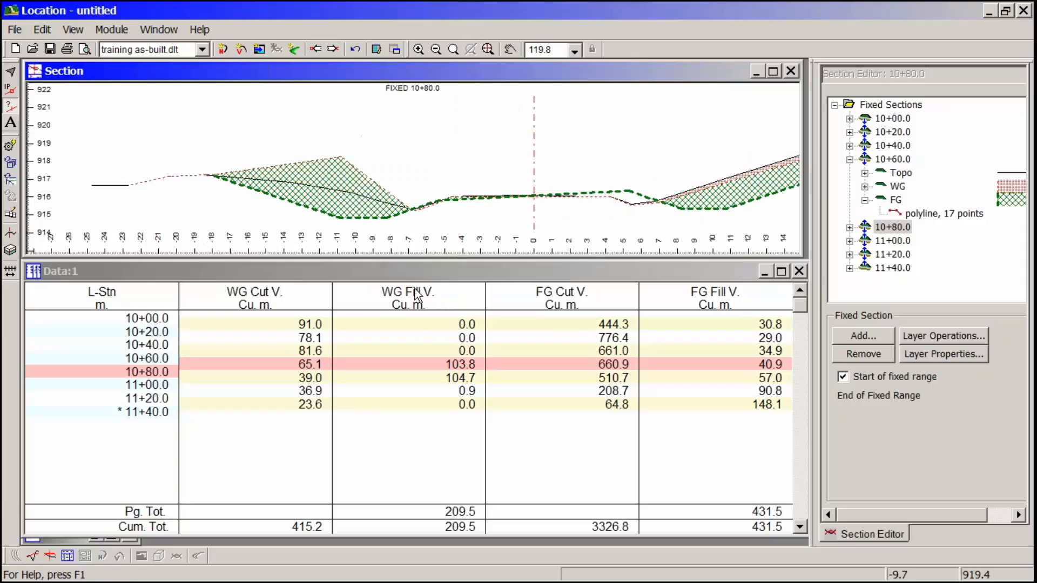
- Turn off the hatching for all cut areas and inspect the WG peak on the left side of section 10+80.0
right_click(357, 169)
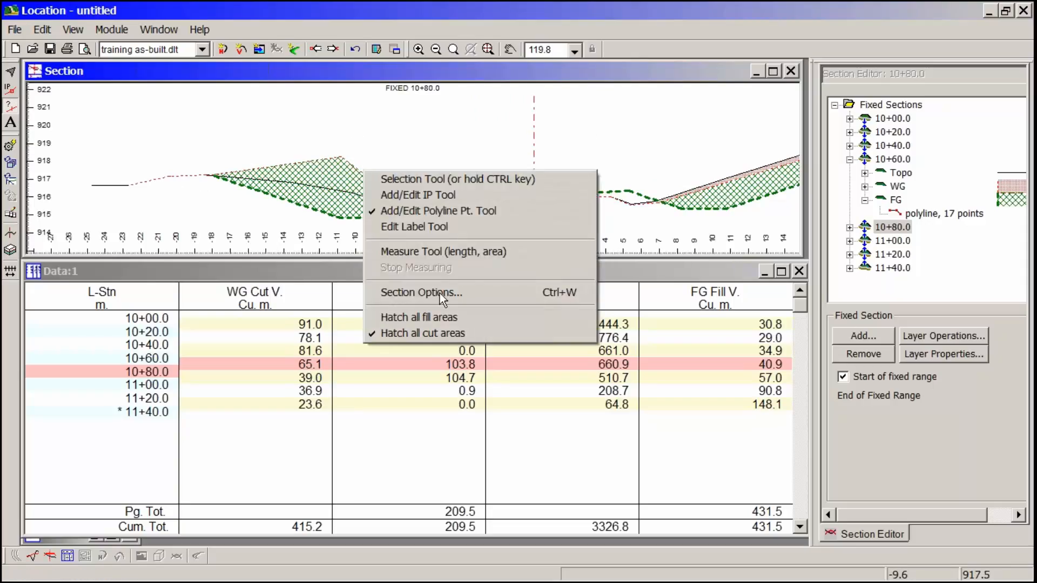
click(428, 328)
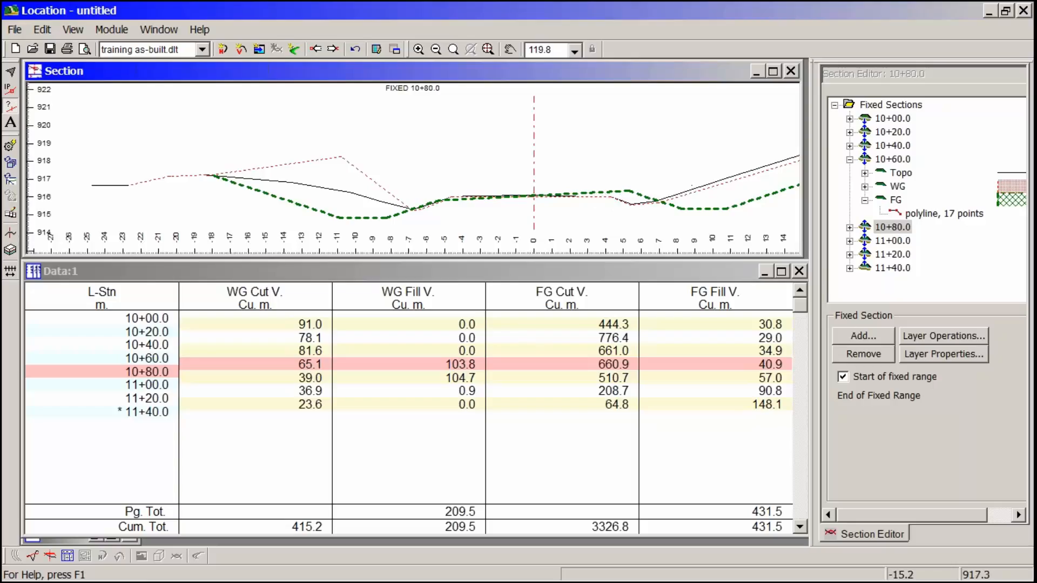
middle_drag(341, 169, 367, 187)
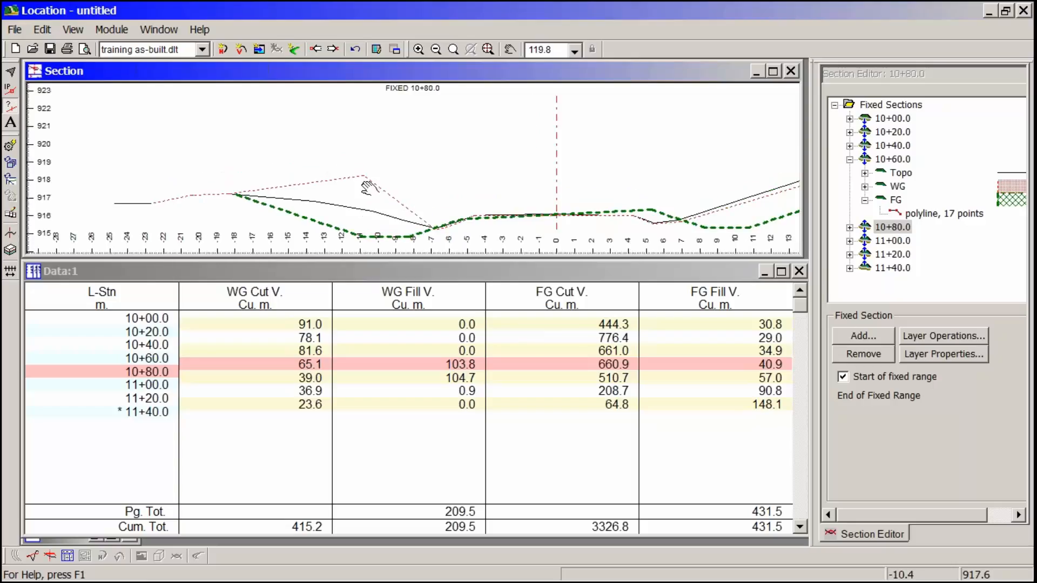
mouse_move(296, 189)
mouse_move(365, 177)
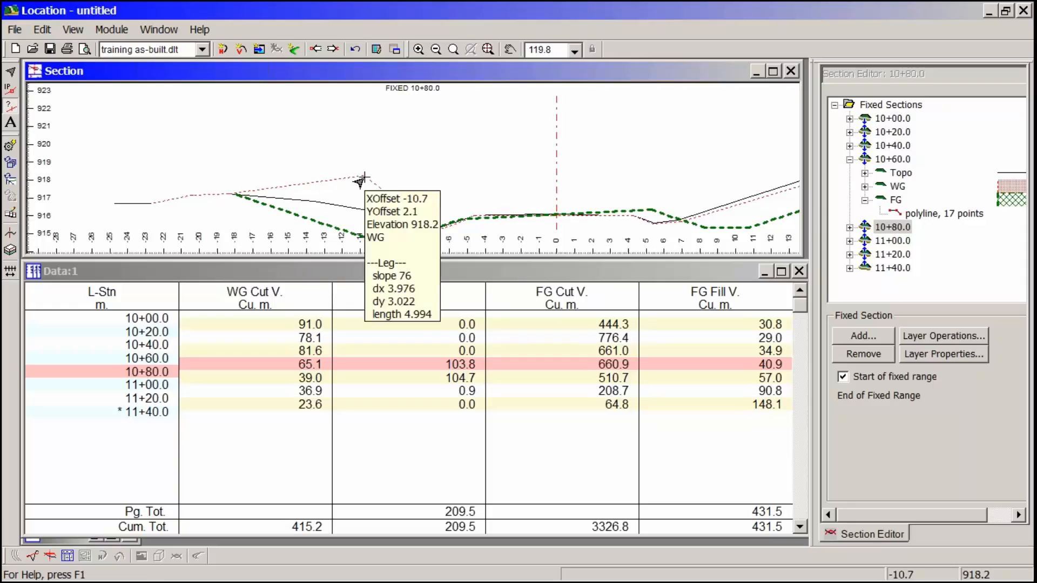
mouse_move(312, 205)
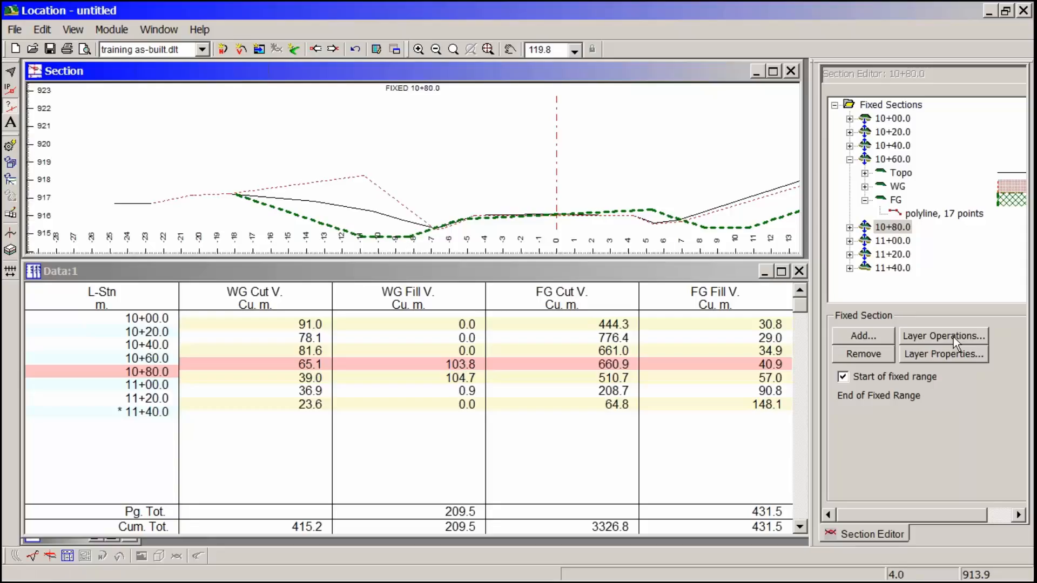
- Start a layer operation on section 10+80.0 with the Minimum of 2 layers operation, keeping the section drawing in view
click(896, 227)
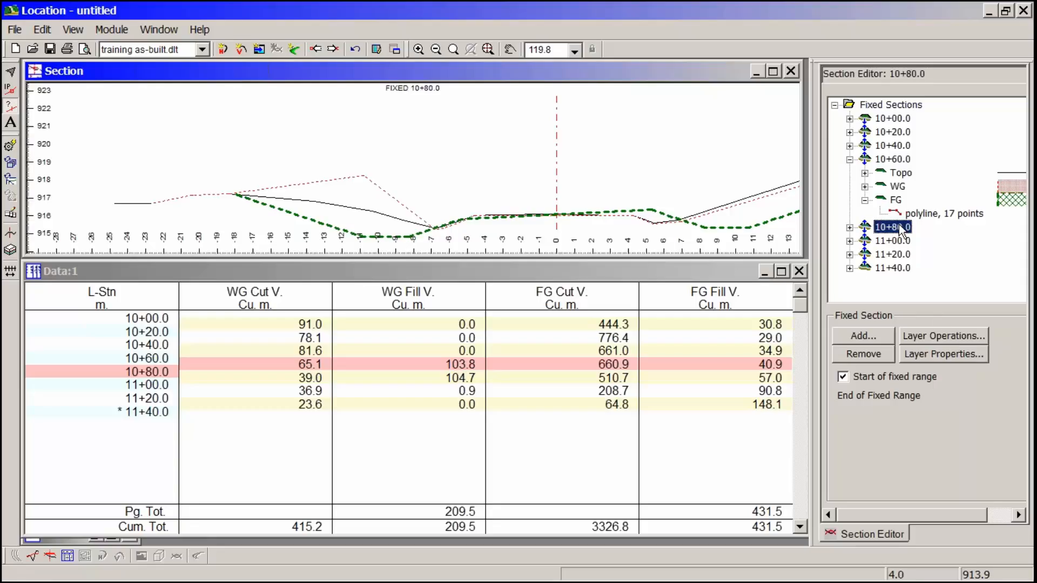
click(953, 337)
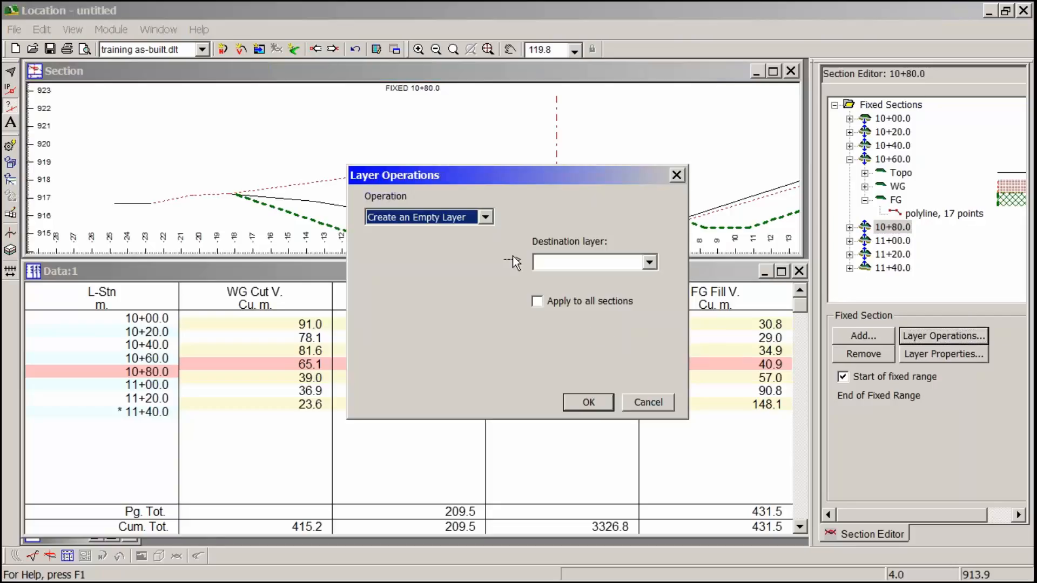
click(491, 213)
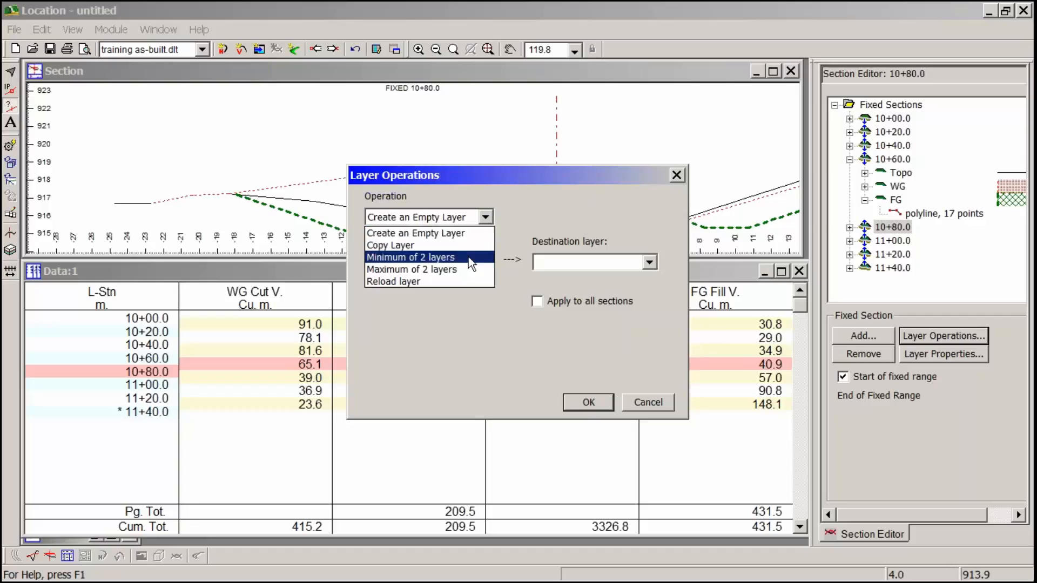
click(459, 260)
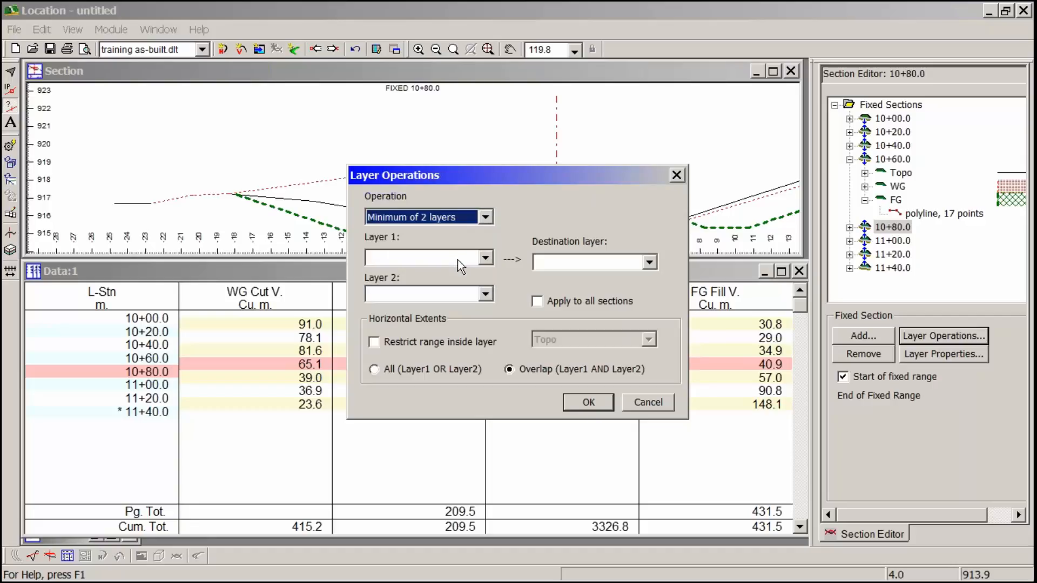
drag(498, 177, 679, 213)
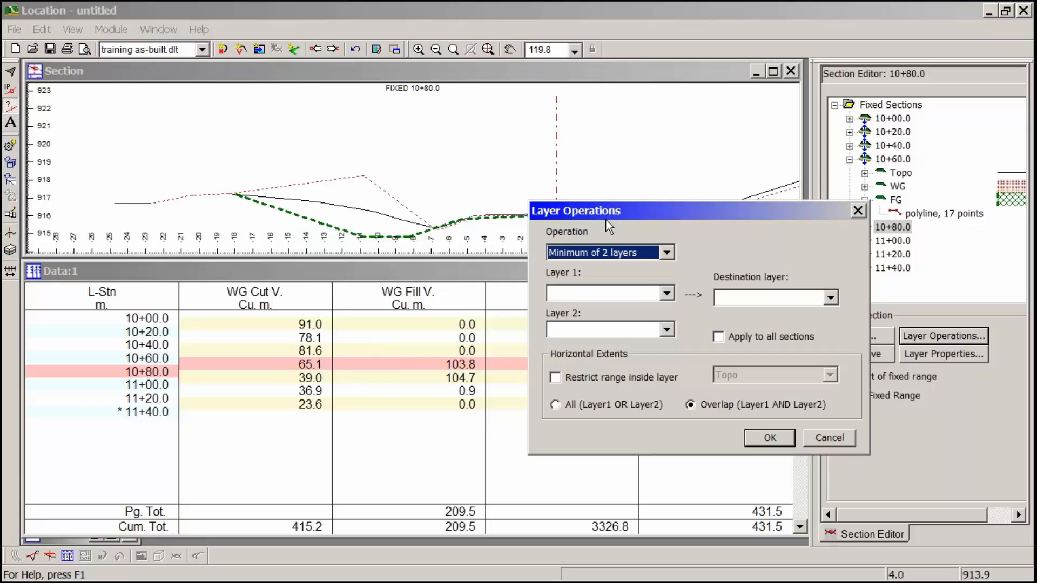
drag(637, 214, 281, 201)
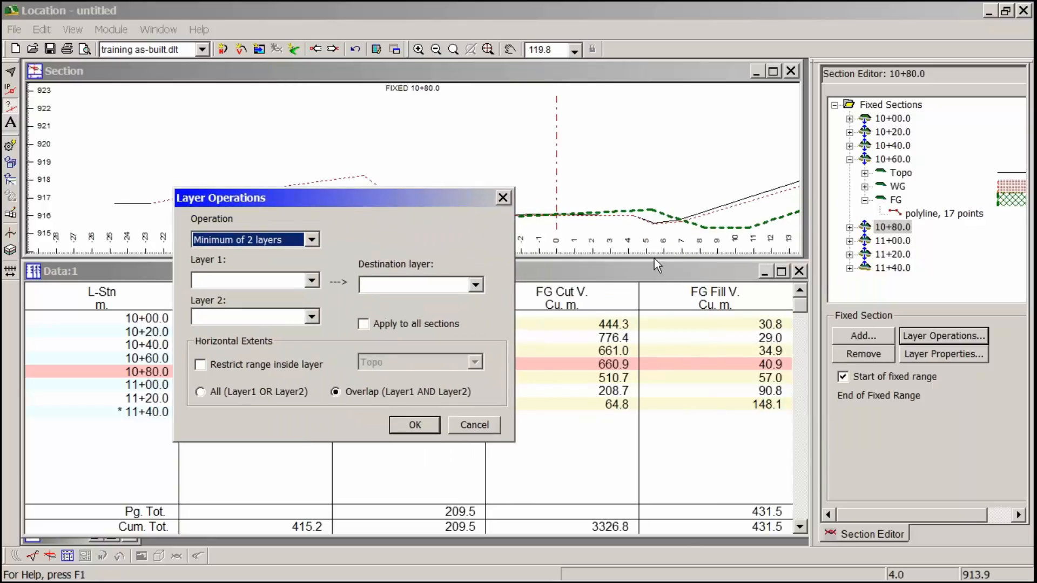
- Define Topo as Layer 1, WG as Layer 2 and WG as the destination layer, applied to all sections
click(311, 281)
click(261, 297)
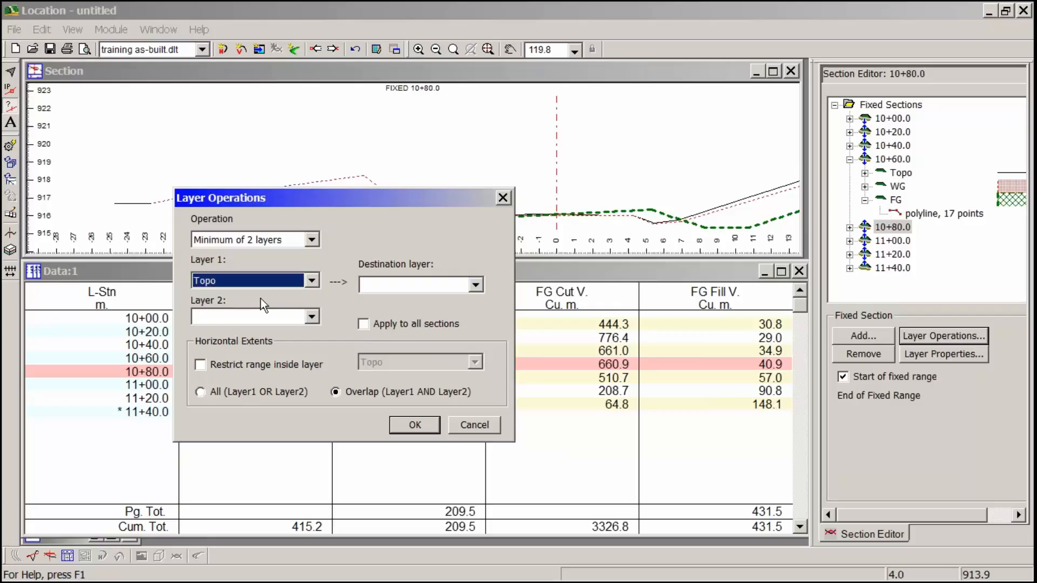
click(311, 318)
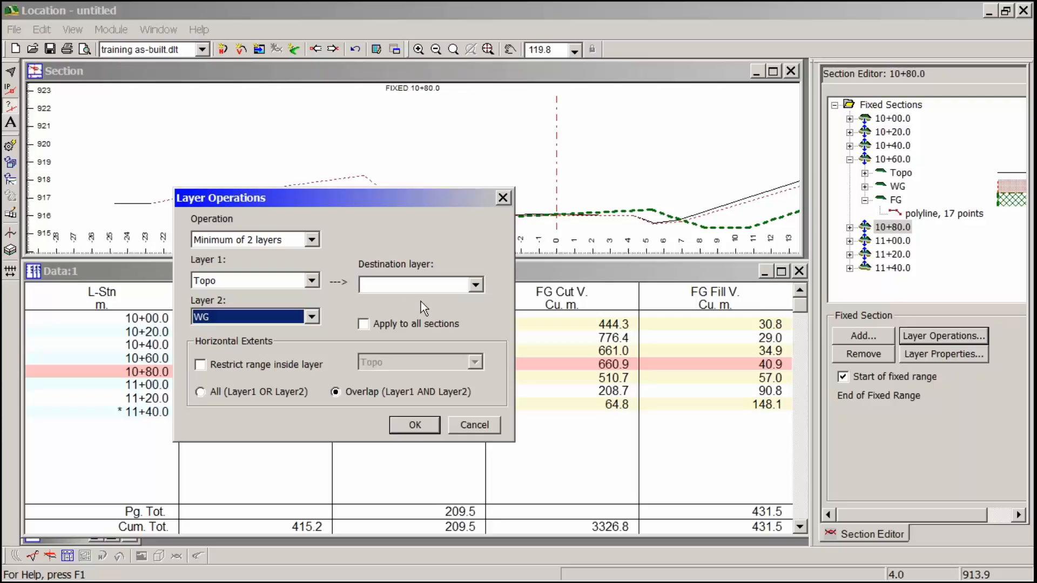
drag(387, 199, 597, 230)
drag(525, 229, 438, 222)
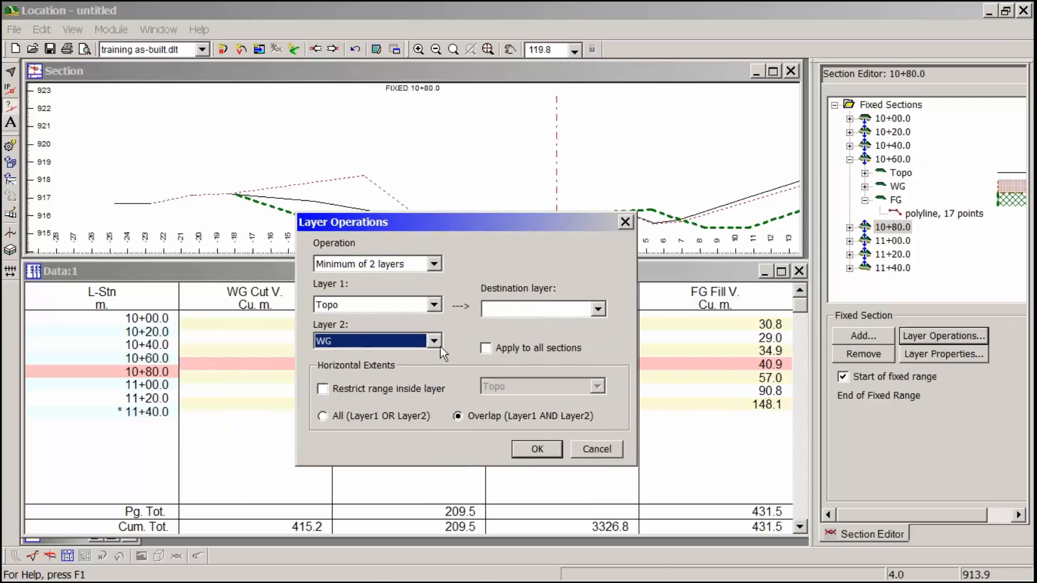
click(599, 308)
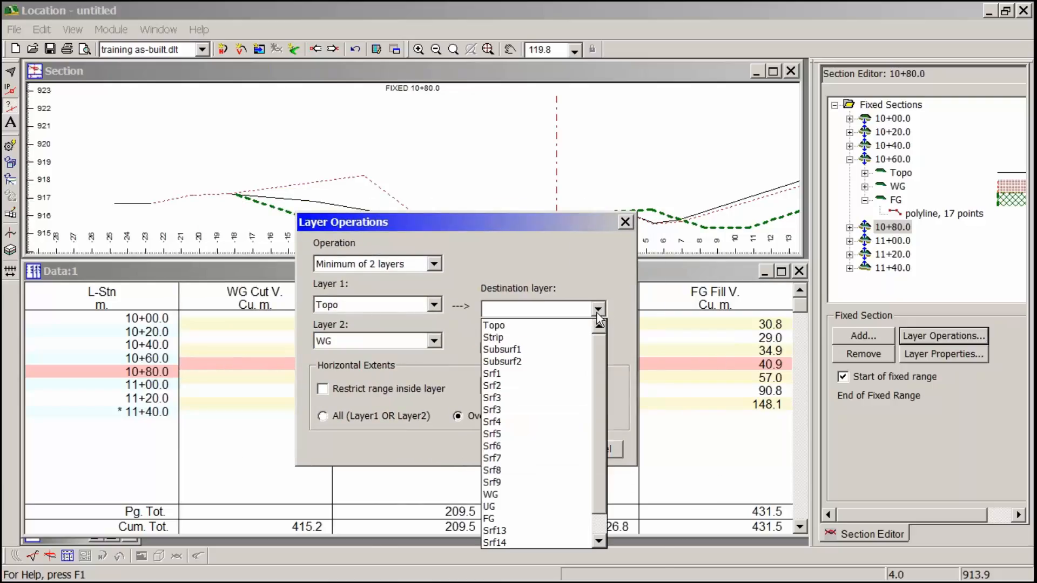
click(509, 494)
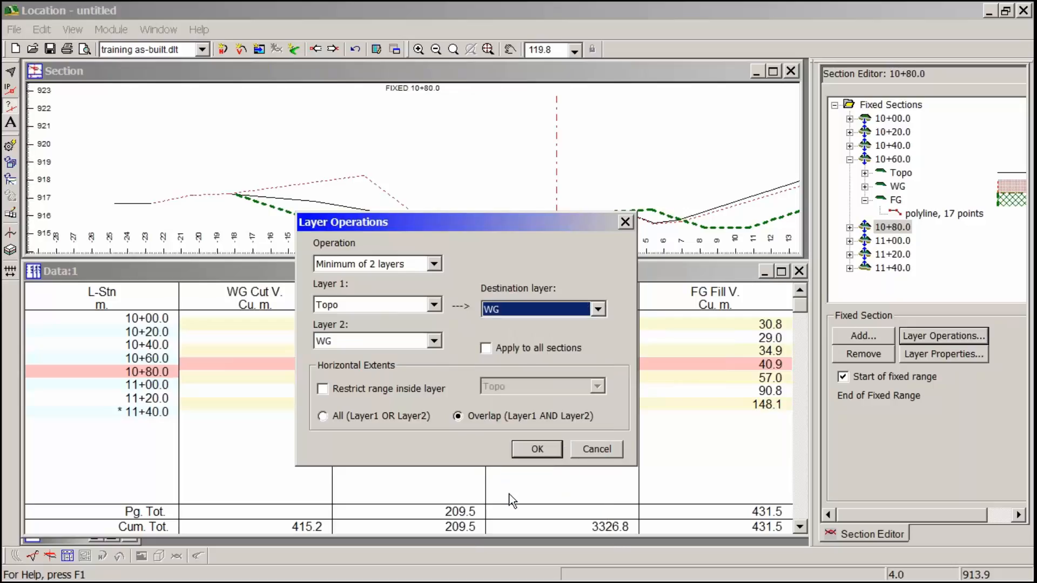
click(486, 347)
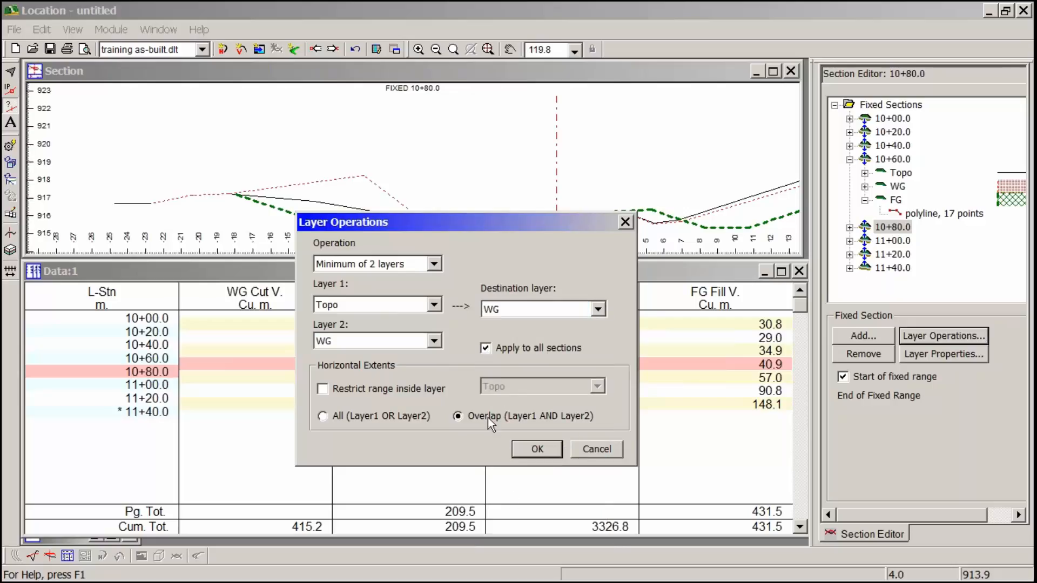
- Restrict the horizontal range to inside the WG layer and run the layer operation, overwriting the existing WG layer
click(392, 387)
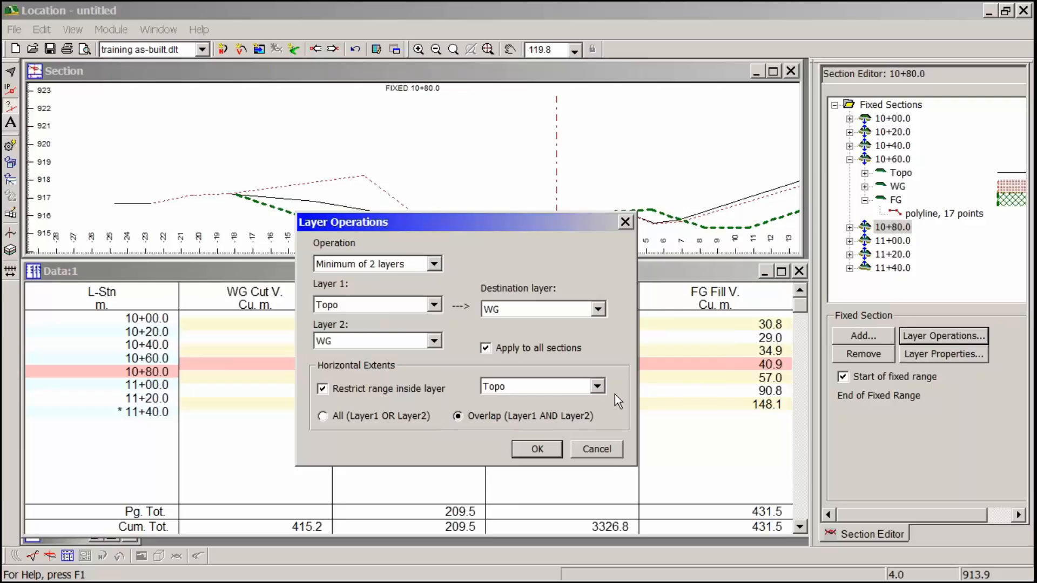
click(598, 387)
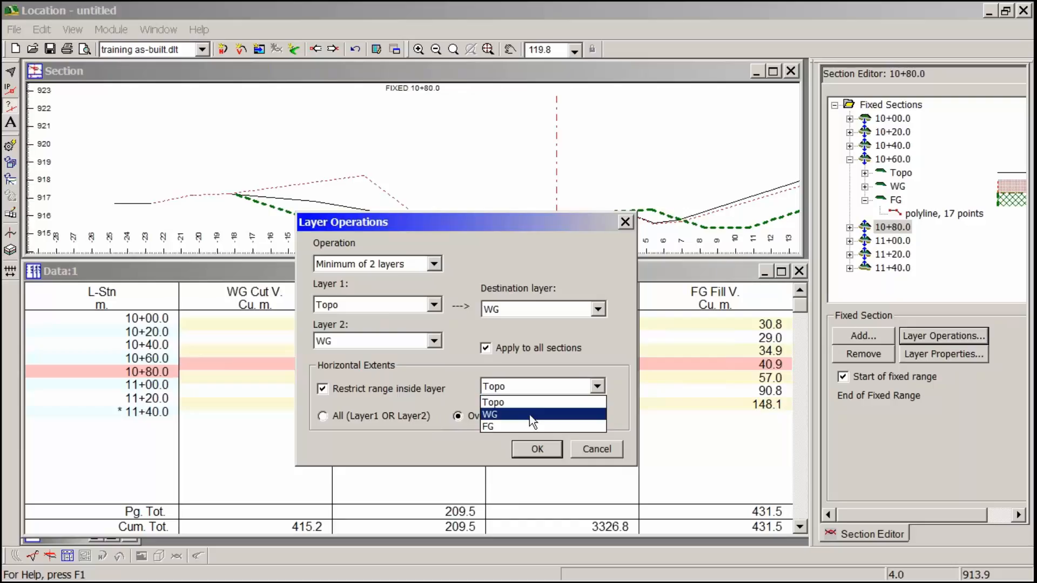
click(532, 416)
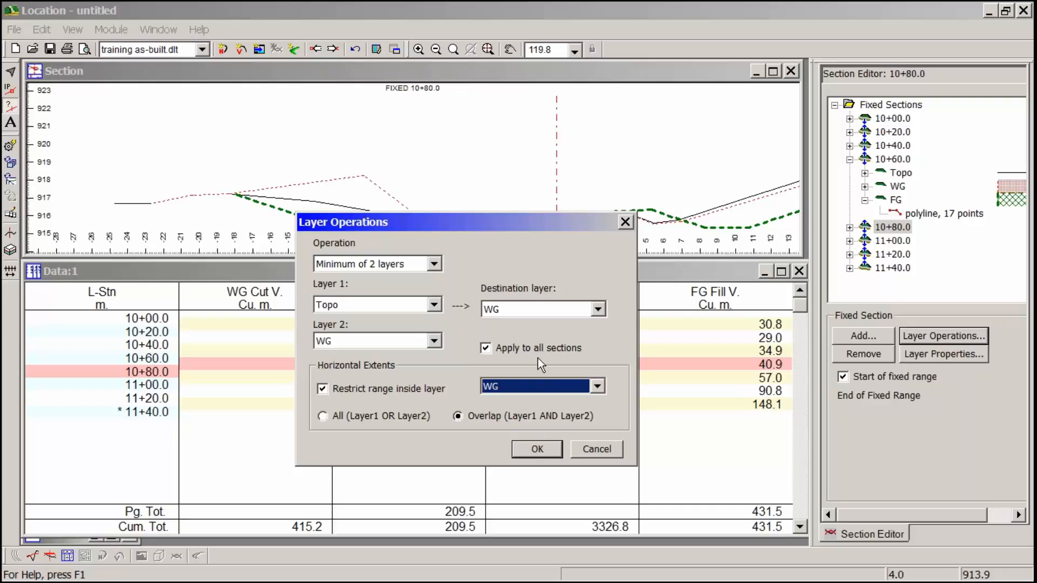
click(537, 450)
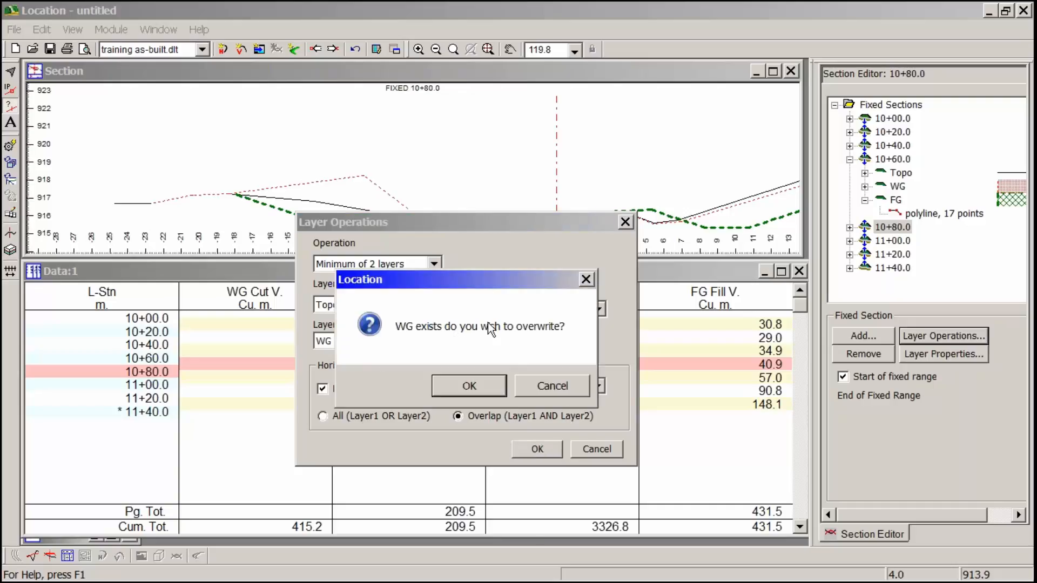
click(483, 390)
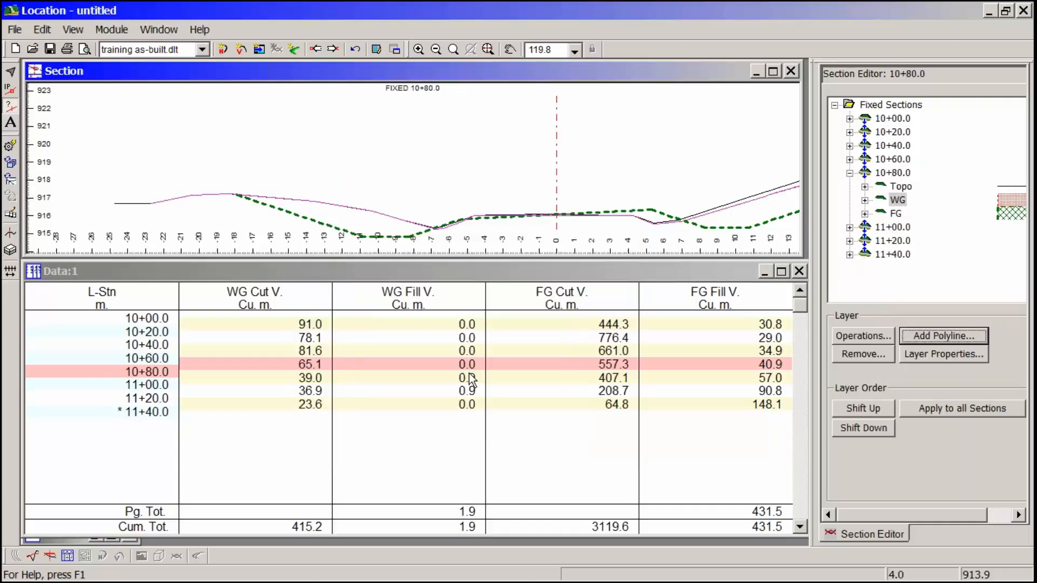
- Recalculate the whole design to update the cut and fill volumes
click(43, 27)
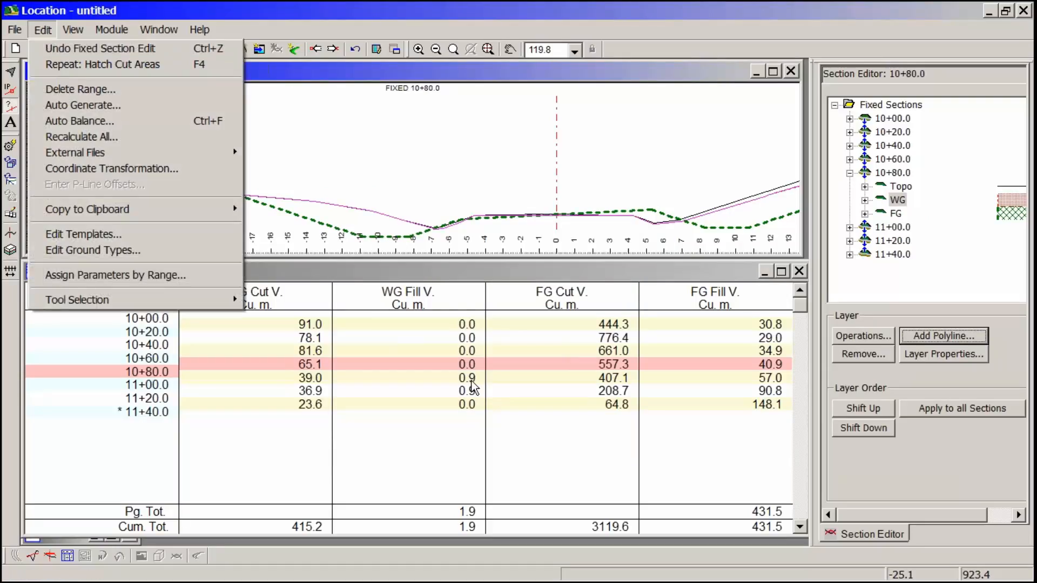
click(131, 138)
click(509, 348)
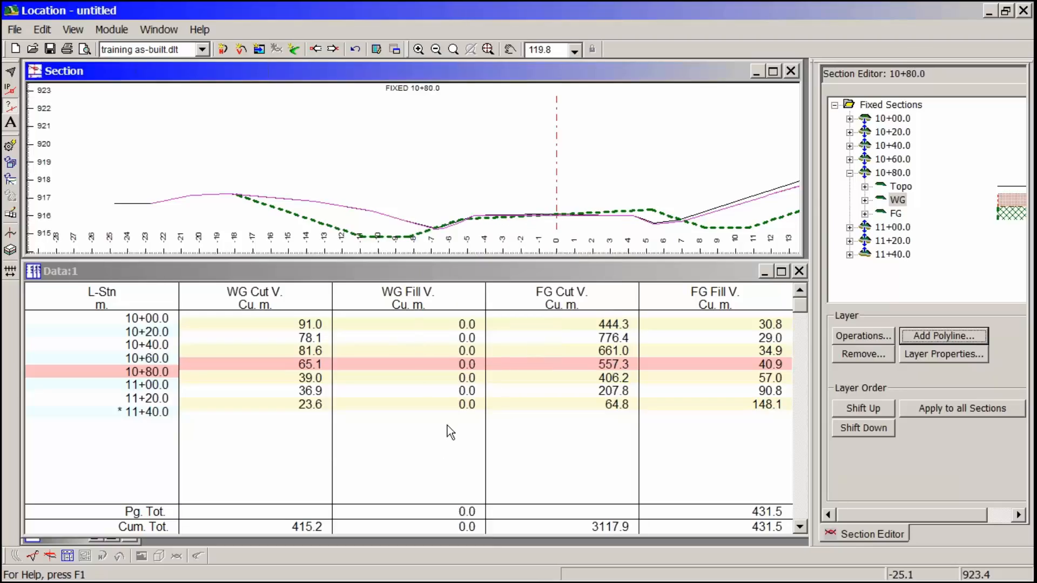
- Examine section 10+80.0 from the left ditch to the right backslope, comparing the Topo, WG and FG lines
middle_drag(370, 217, 422, 180)
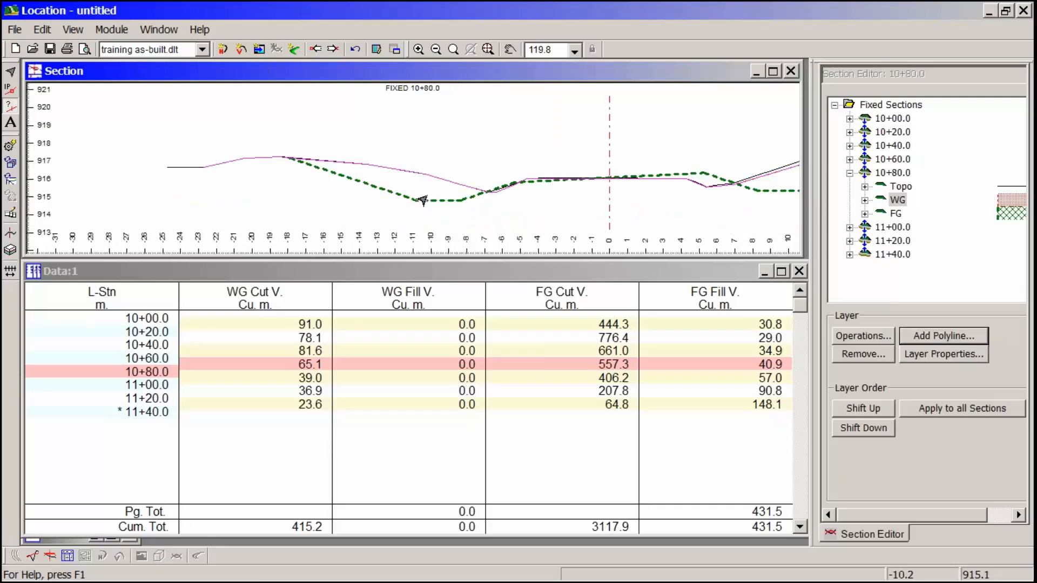
scroll(408, 213, up, 2)
scroll(405, 215, up, 3)
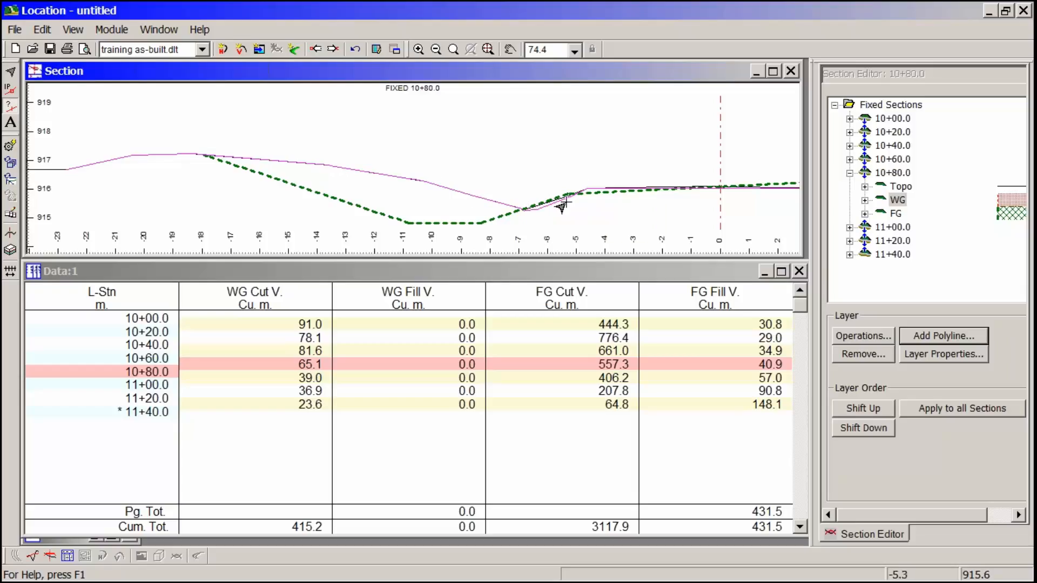
middle_drag(583, 213, 441, 211)
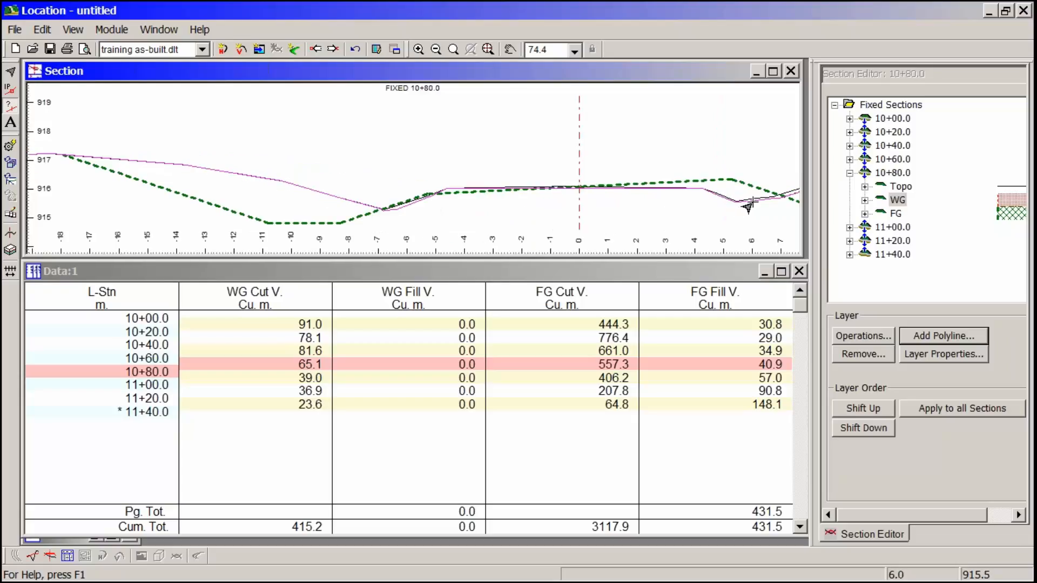
middle_drag(690, 212, 367, 230)
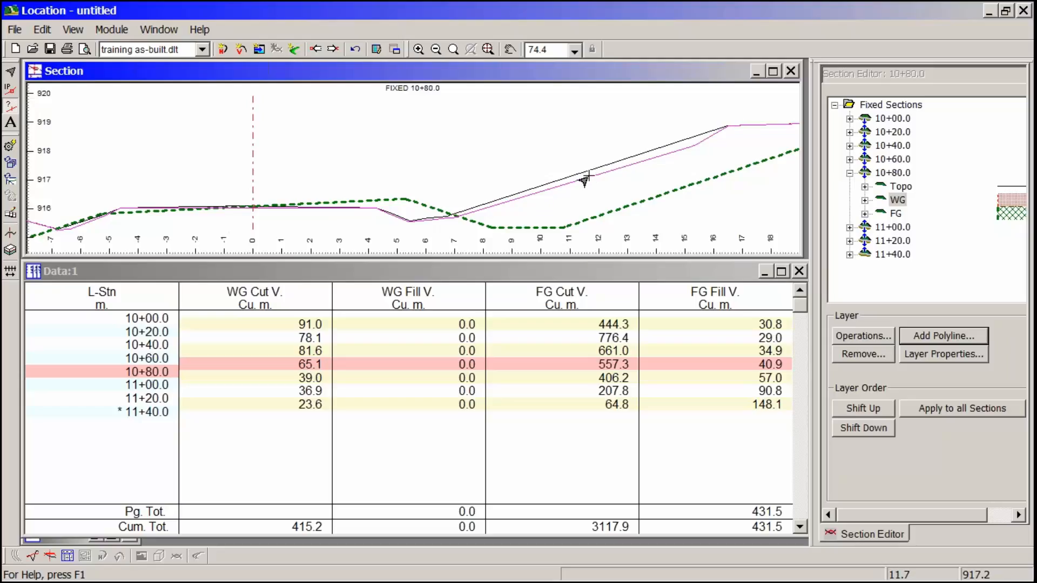
mouse_move(584, 182)
middle_drag(187, 194, 507, 172)
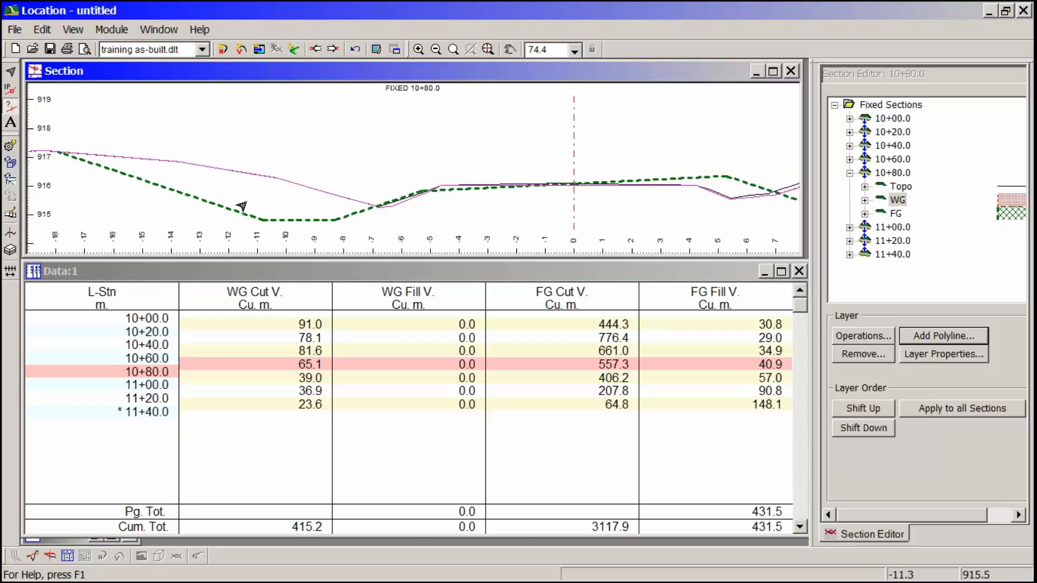
middle_drag(385, 195, 241, 170)
scroll(255, 167, up, 3)
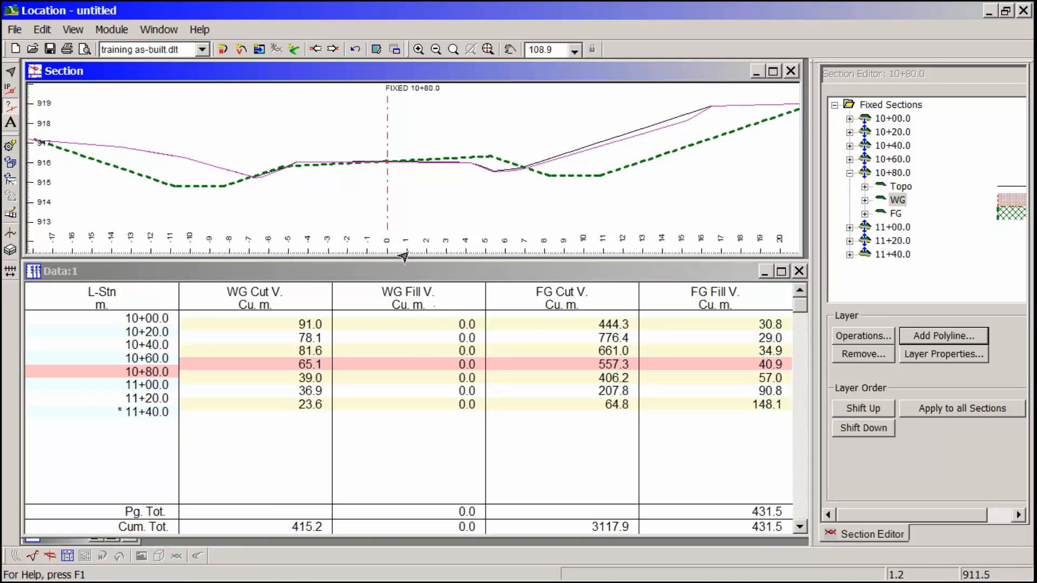
- Load the Output Section.dlt screen layout to show the cross sections as a multi-plot
click(201, 50)
drag(266, 129, 264, 98)
click(204, 107)
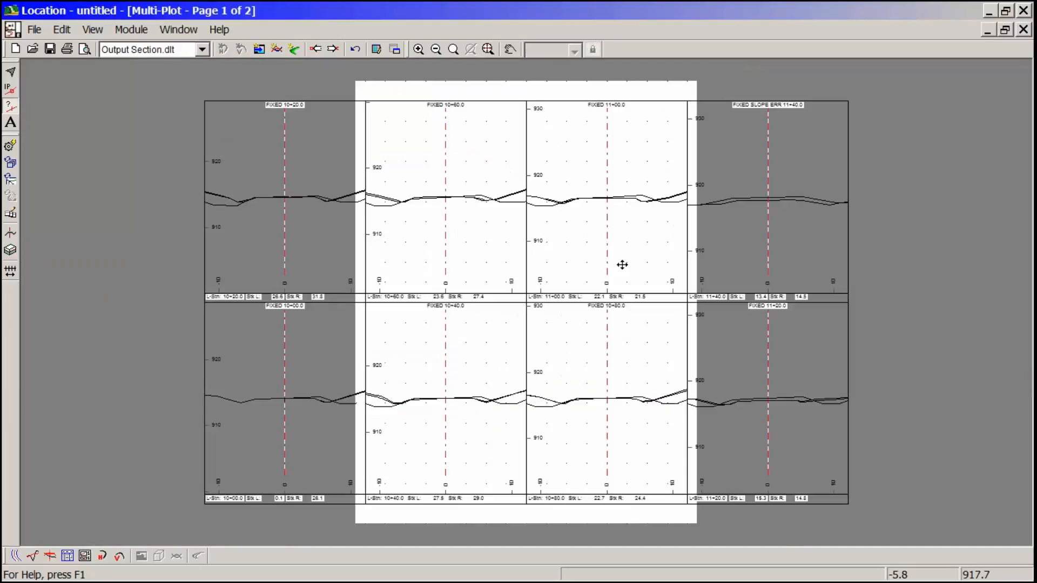
- Set up printing with the Microsoft XPS Document Writer on 11x17 paper in landscape orientation
click(34, 31)
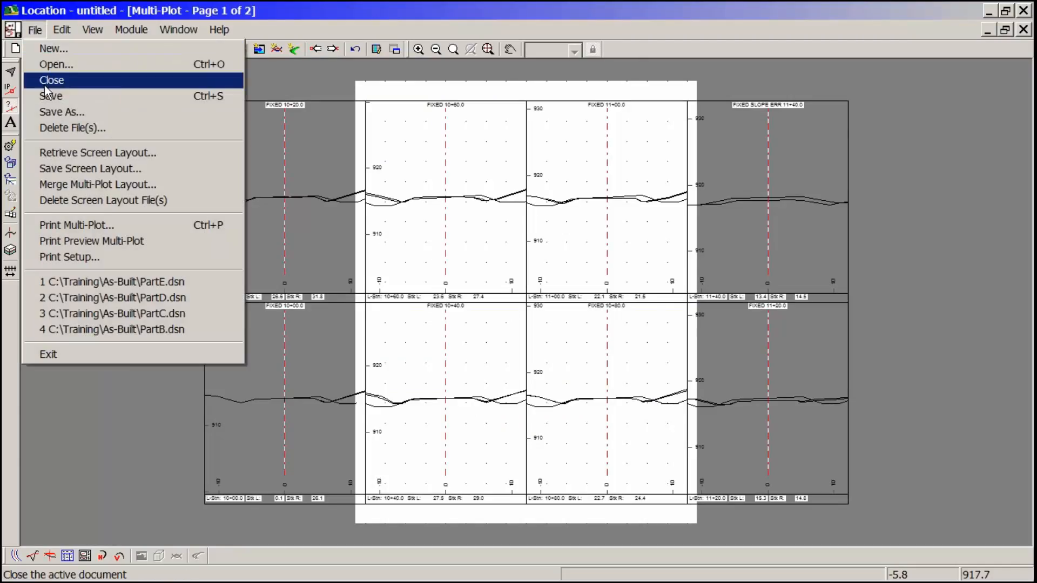
click(90, 258)
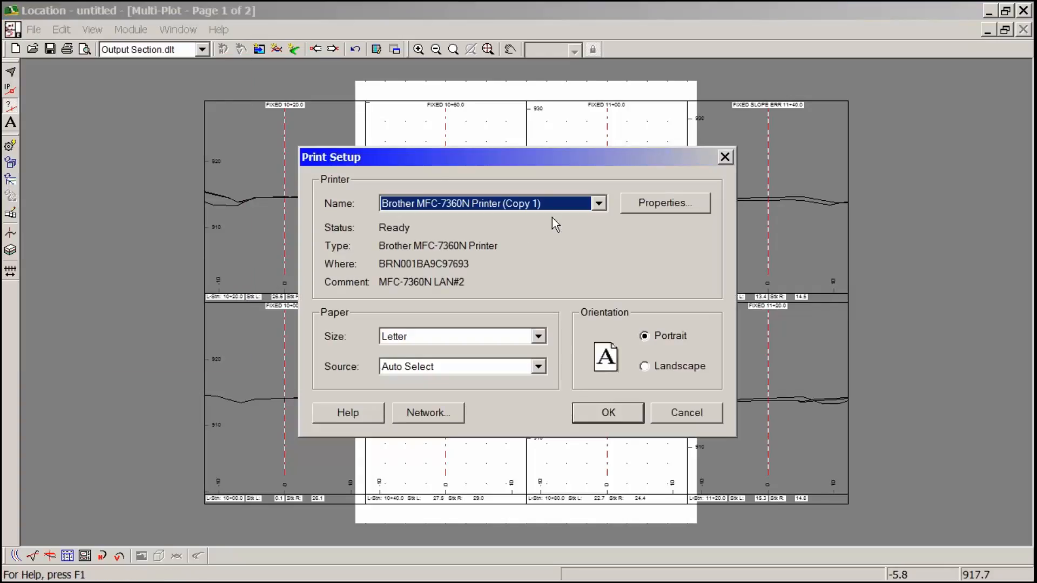
click(599, 203)
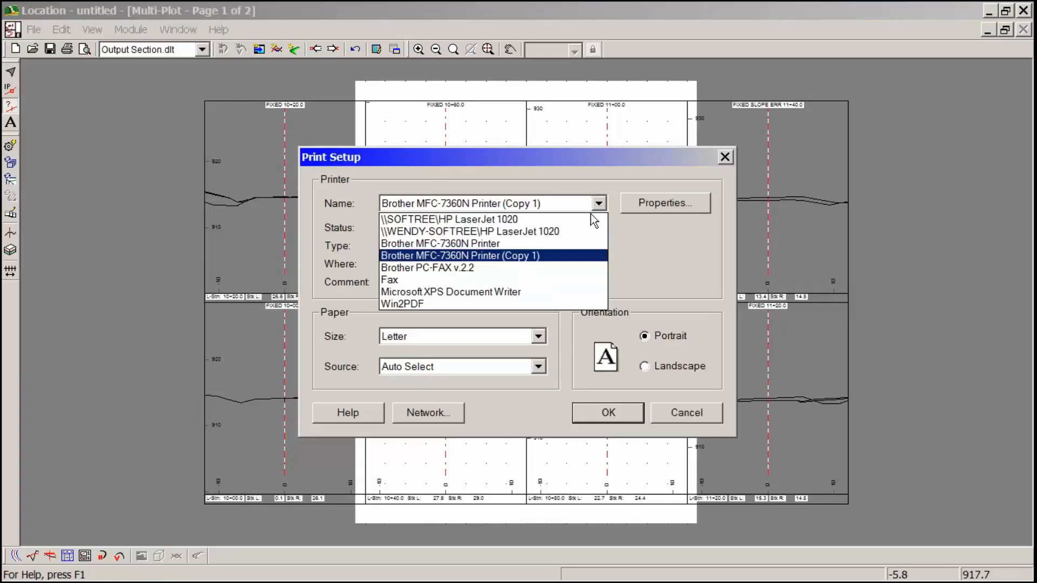
click(500, 292)
click(539, 336)
drag(543, 454, 548, 371)
click(497, 377)
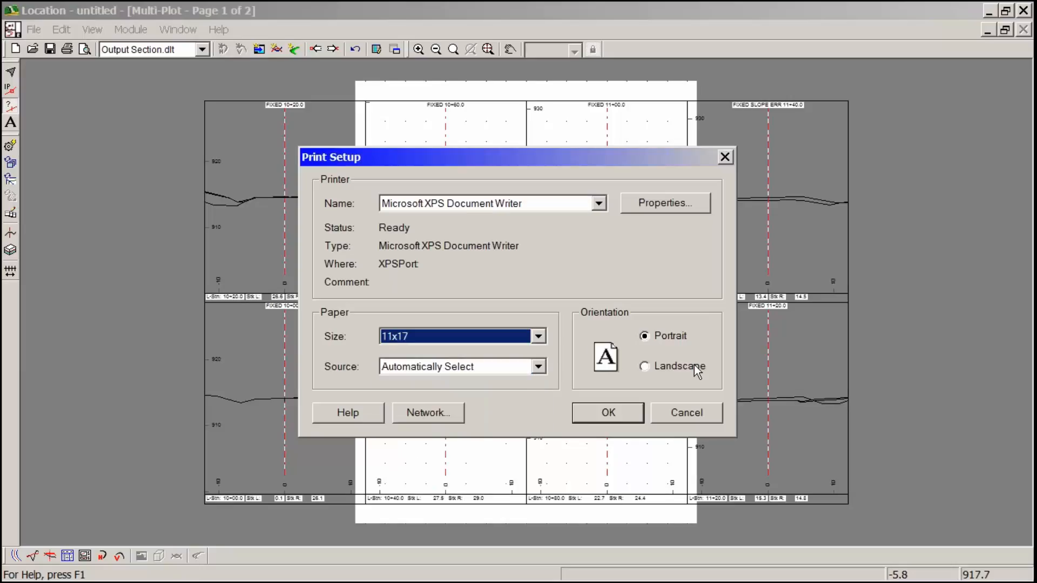
click(676, 368)
click(608, 413)
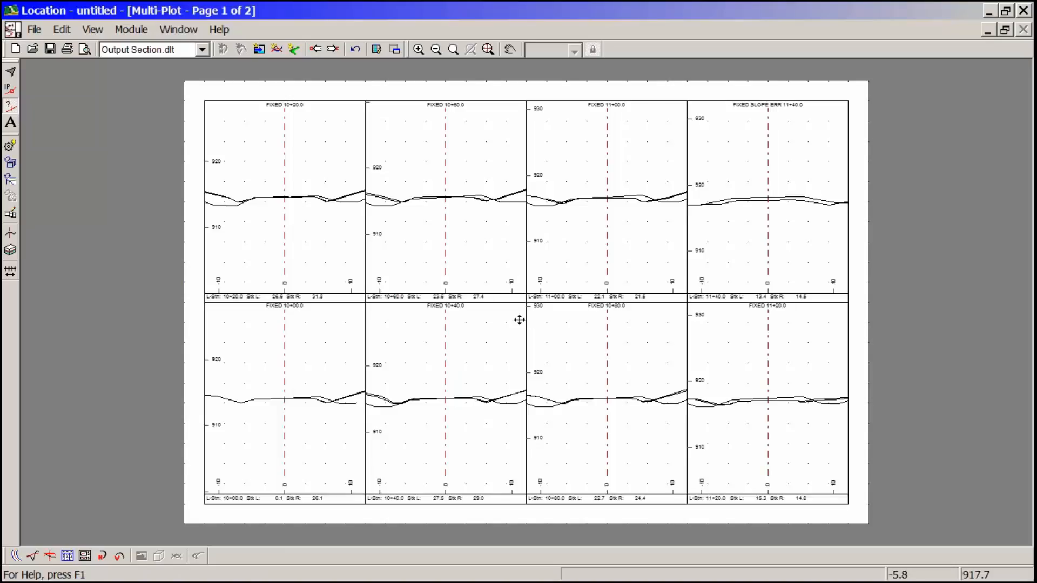
- Change the section page layout of the multi-plot to 3 rows and 1 column
double_click(462, 274)
click(635, 294)
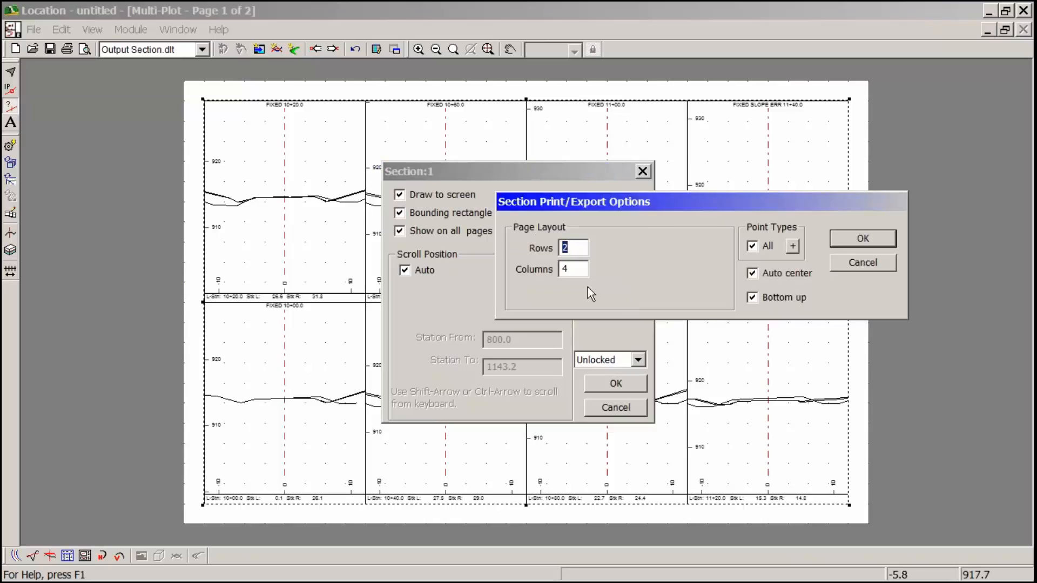
key(Tab)
text(1)
double_click(576, 247)
text(3)
- Limit the printed section point types to Fixed Section points instead of all types, and accept the print options
click(752, 245)
click(795, 244)
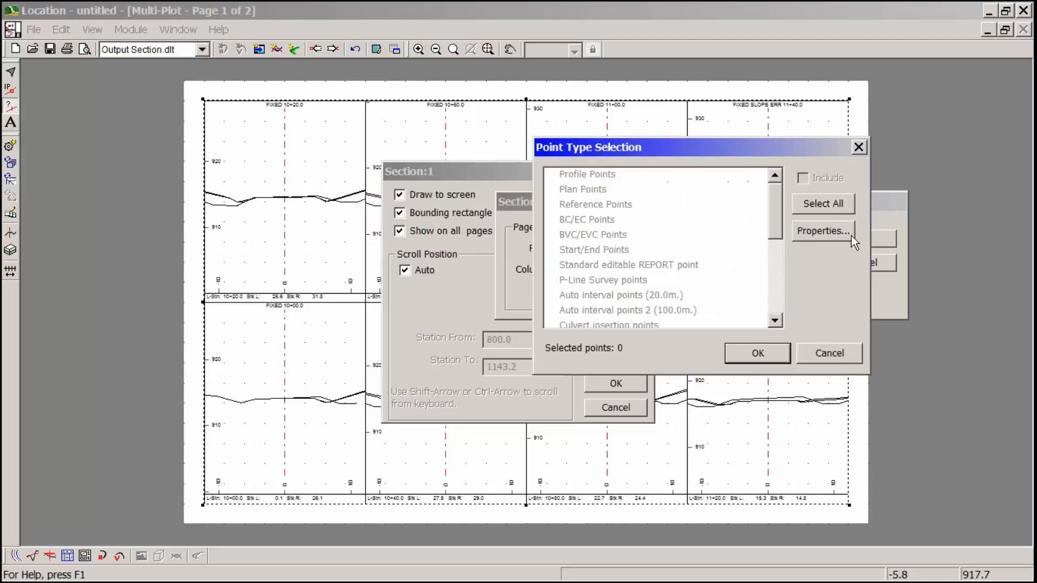
drag(779, 195, 772, 261)
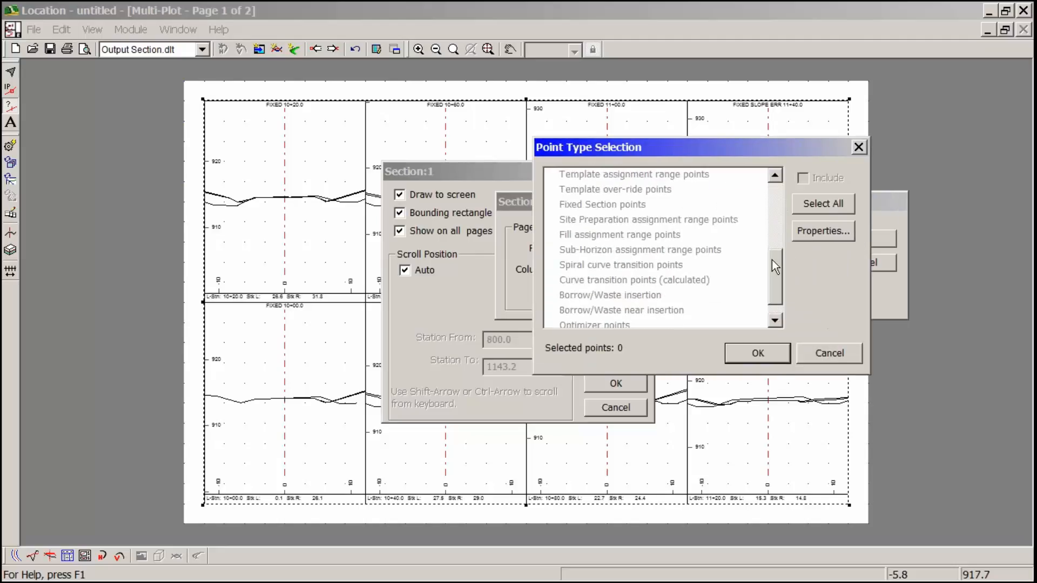
double_click(601, 209)
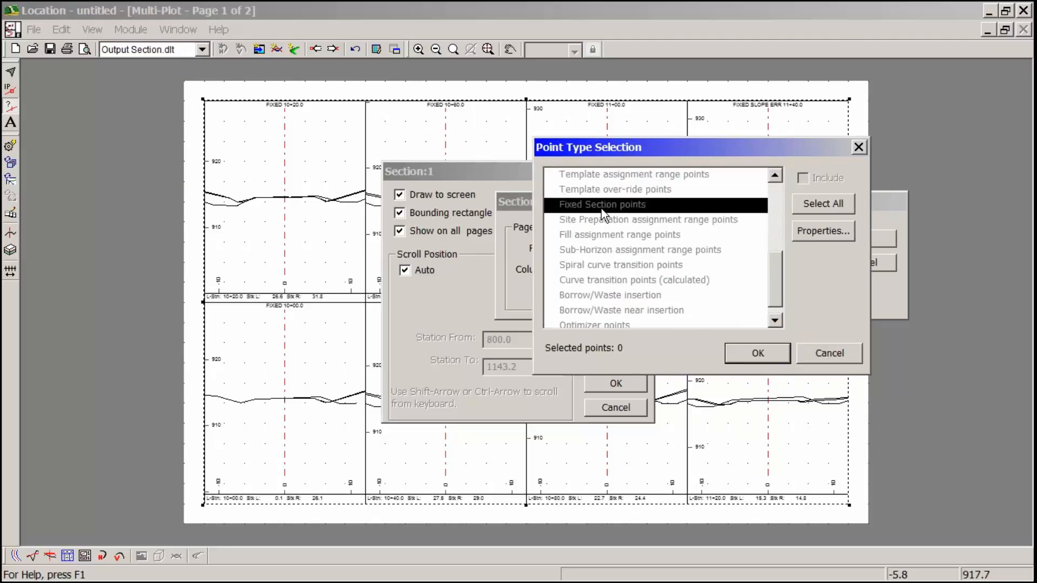
click(760, 349)
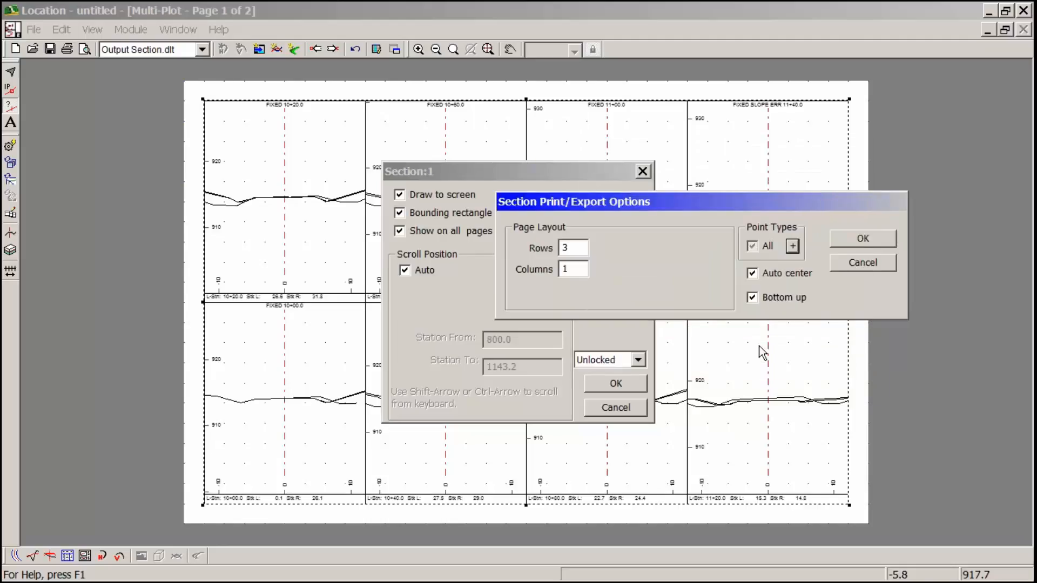
click(866, 240)
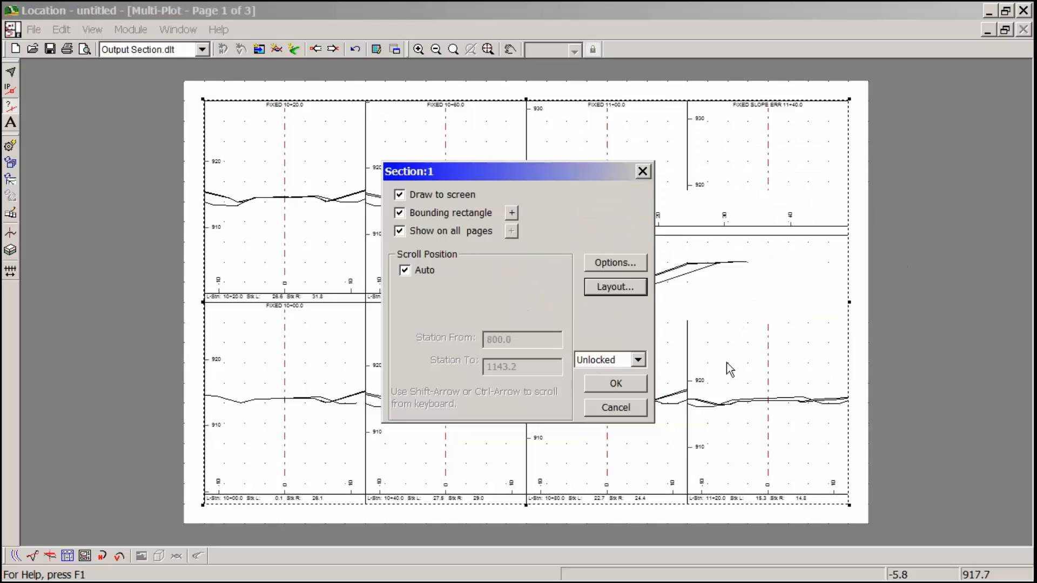
- Hatch the cut areas of the WG - Surveyed Stripping surface with a solid maroon line and Forward Diagonal hatching
click(621, 263)
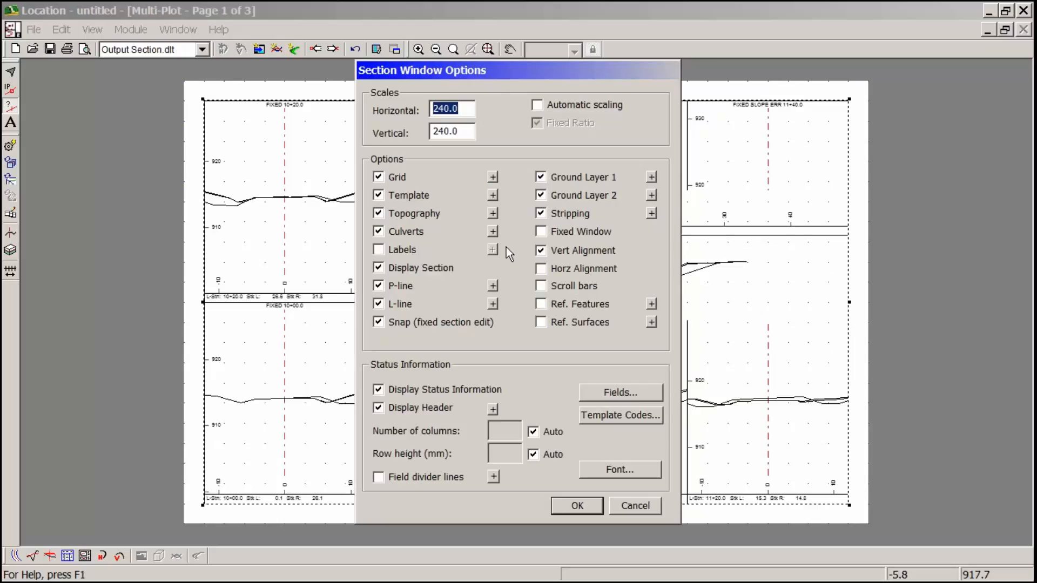
click(493, 195)
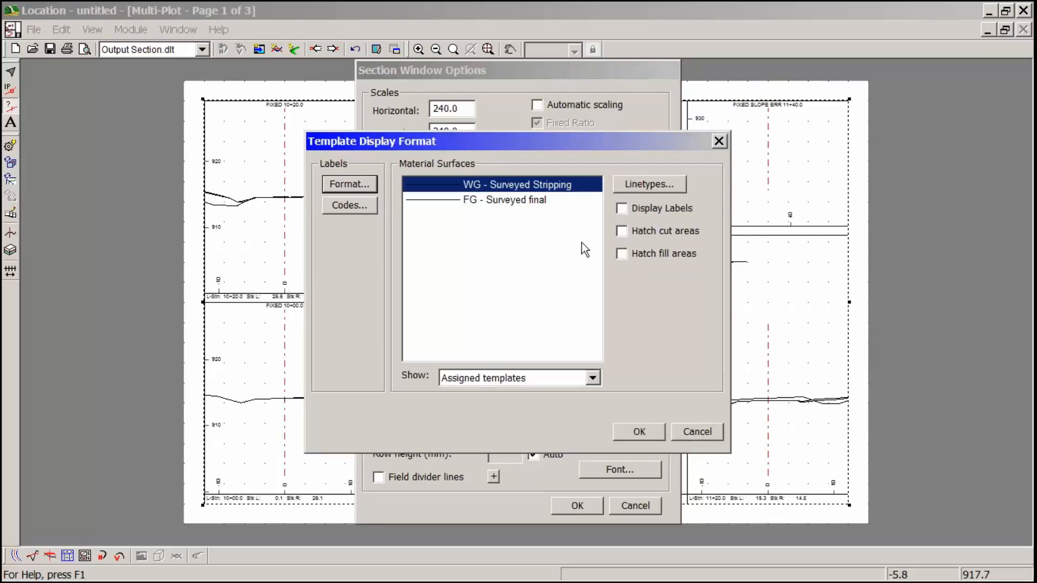
click(652, 238)
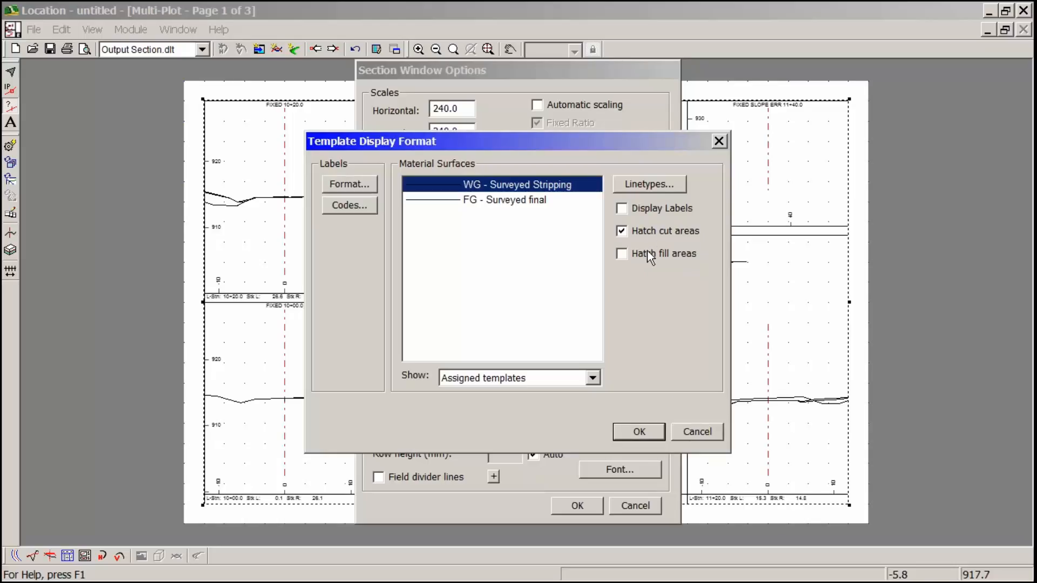
click(650, 185)
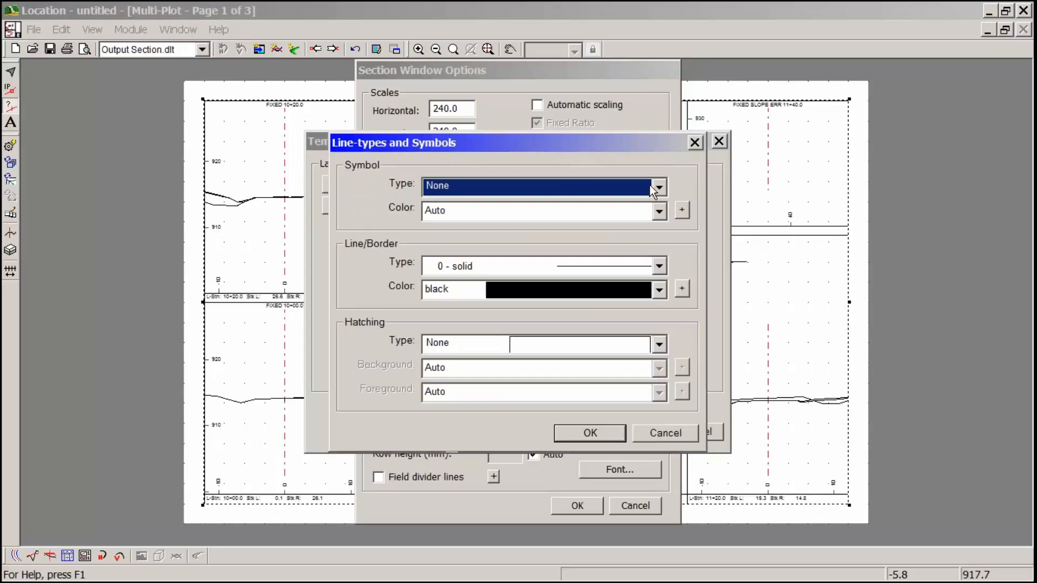
click(662, 290)
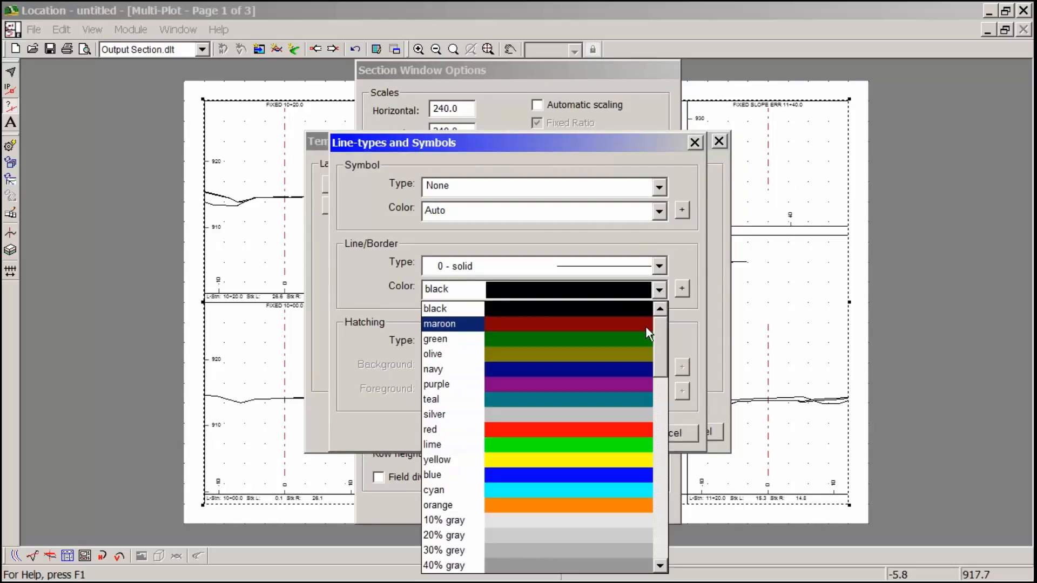
click(643, 324)
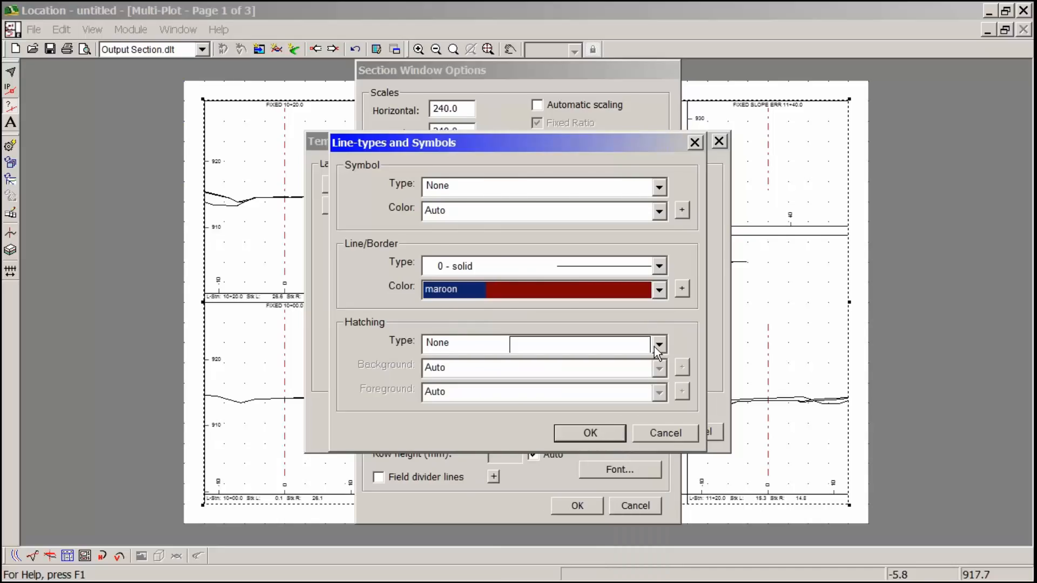
click(658, 345)
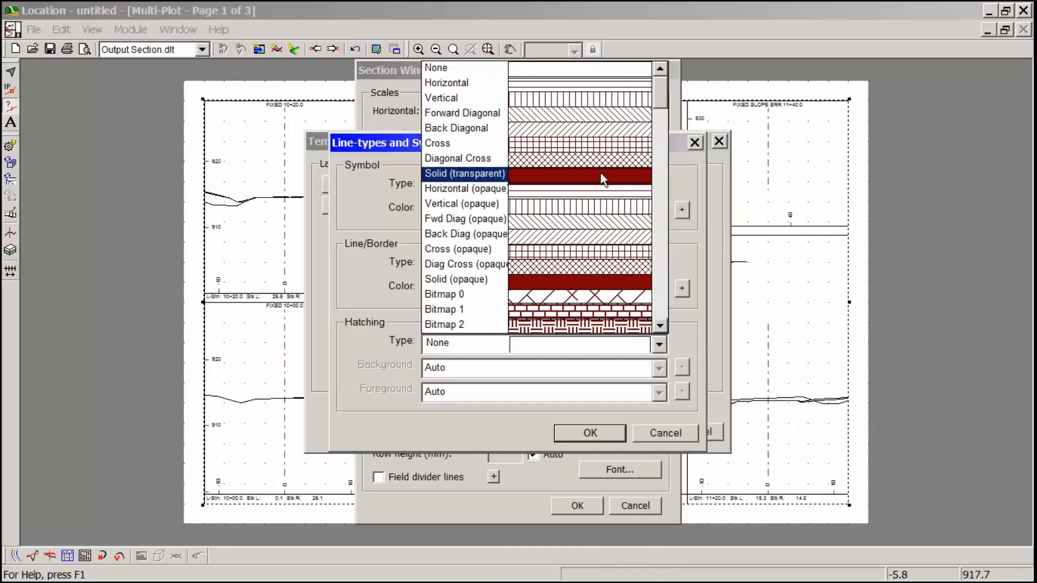
click(605, 125)
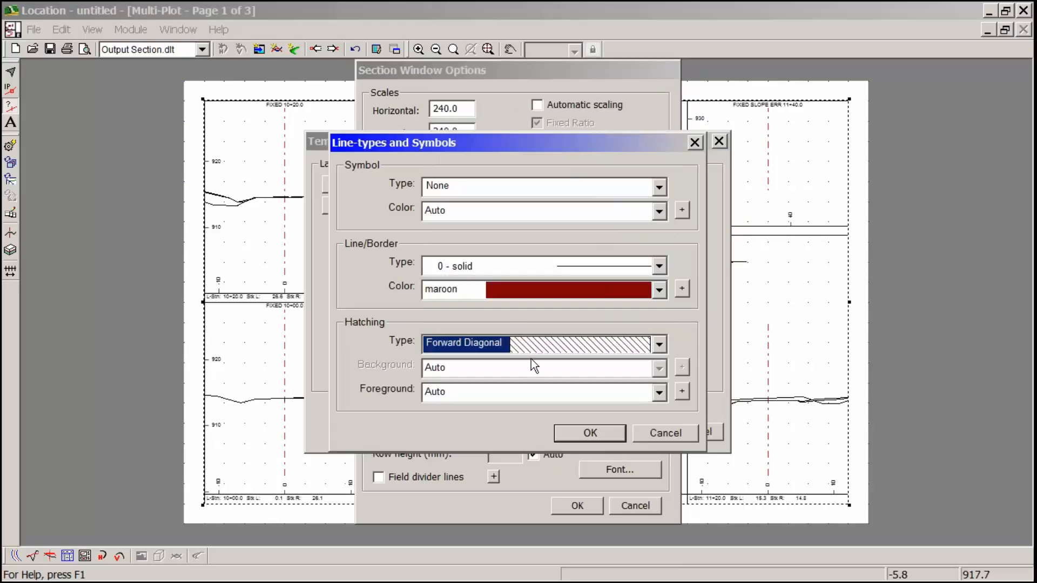
click(595, 436)
- Hatch the cut areas of the FG - Surveyed final surface in green with Back Diagonal hatching and apply the options to the multi-plot
click(503, 199)
click(647, 231)
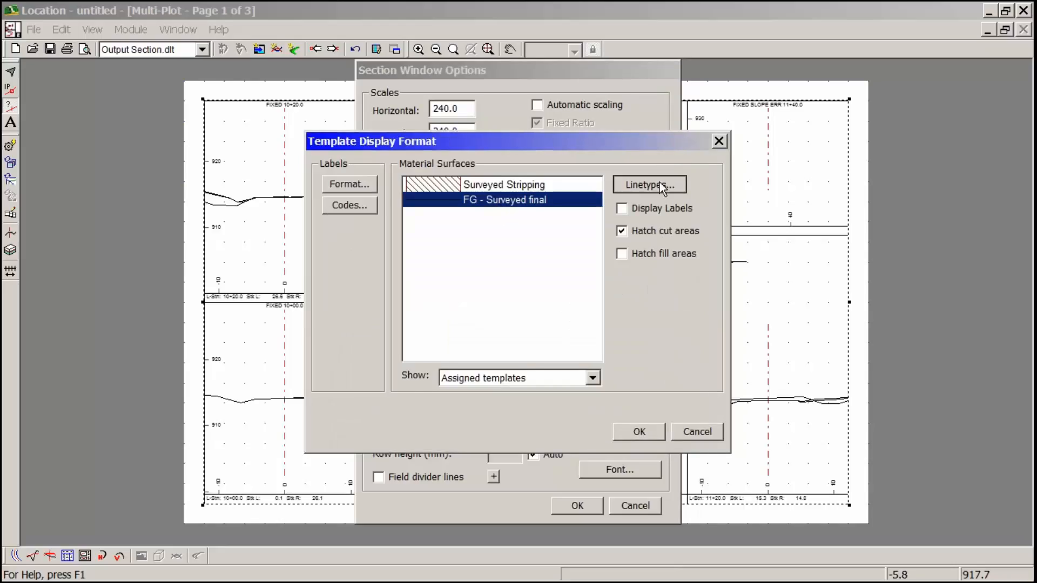
click(659, 182)
click(658, 289)
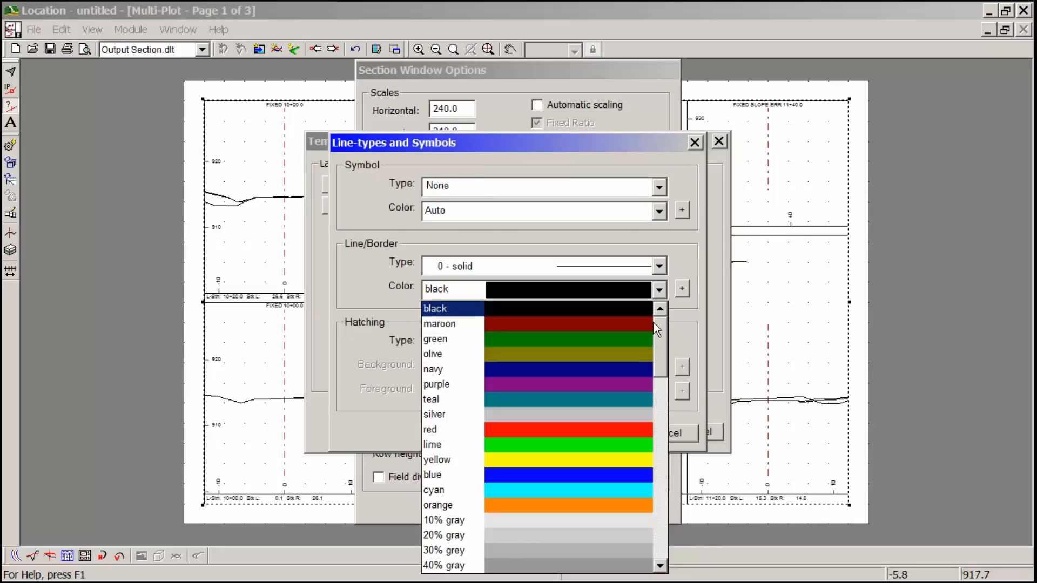
click(630, 340)
click(660, 344)
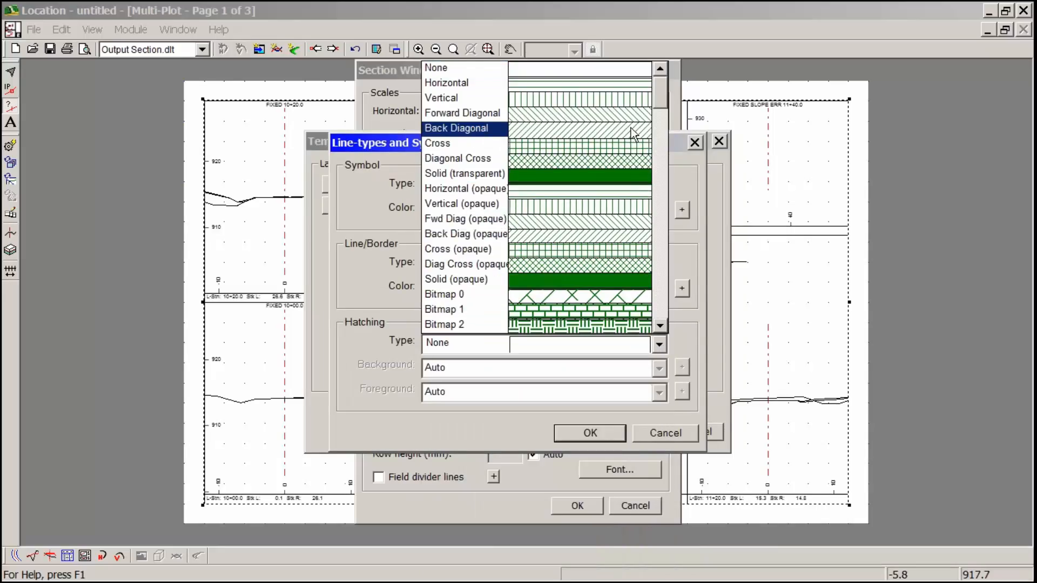
click(633, 133)
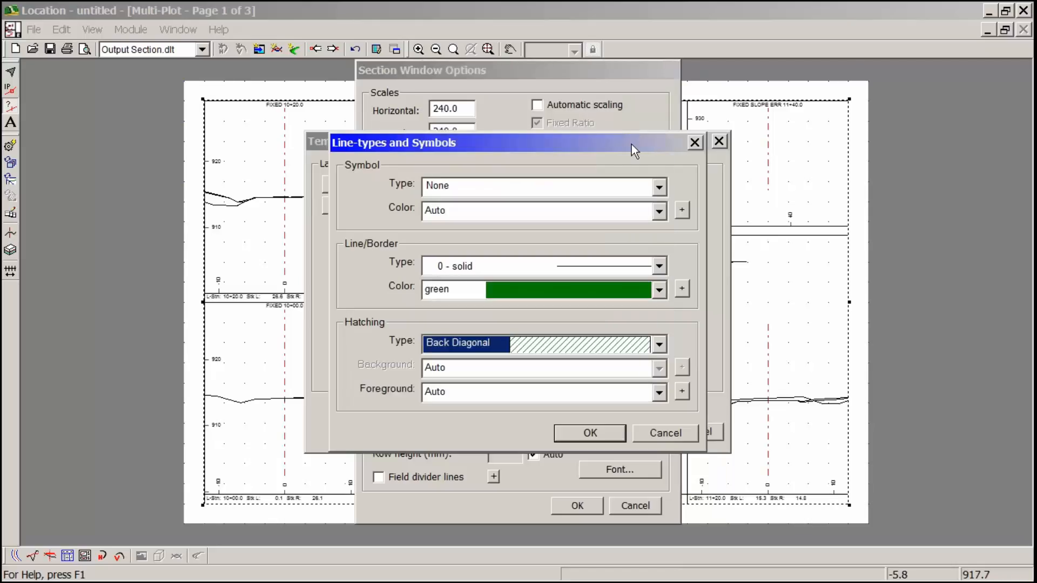
click(608, 435)
click(640, 432)
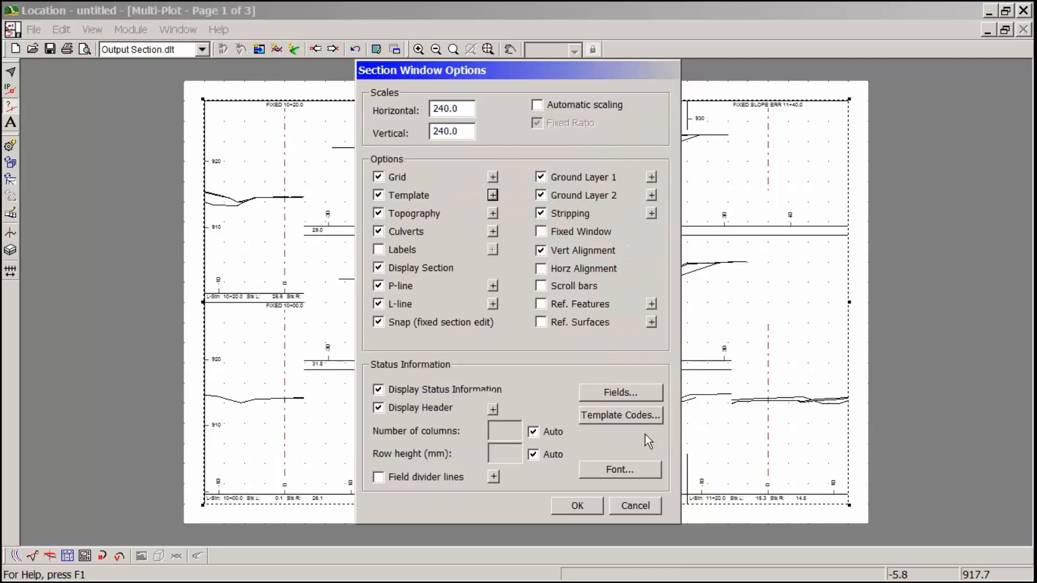
click(577, 506)
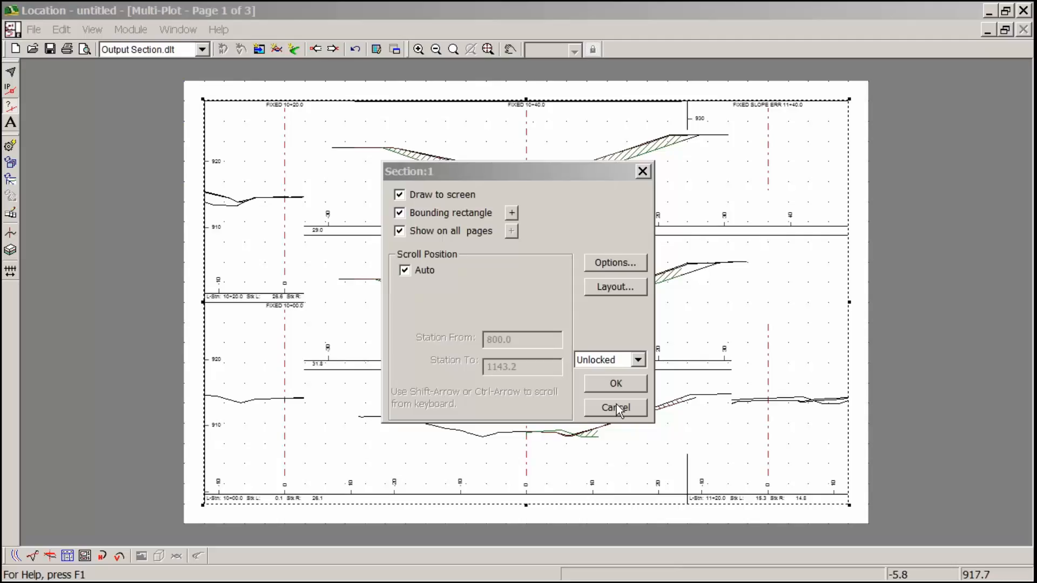
click(617, 385)
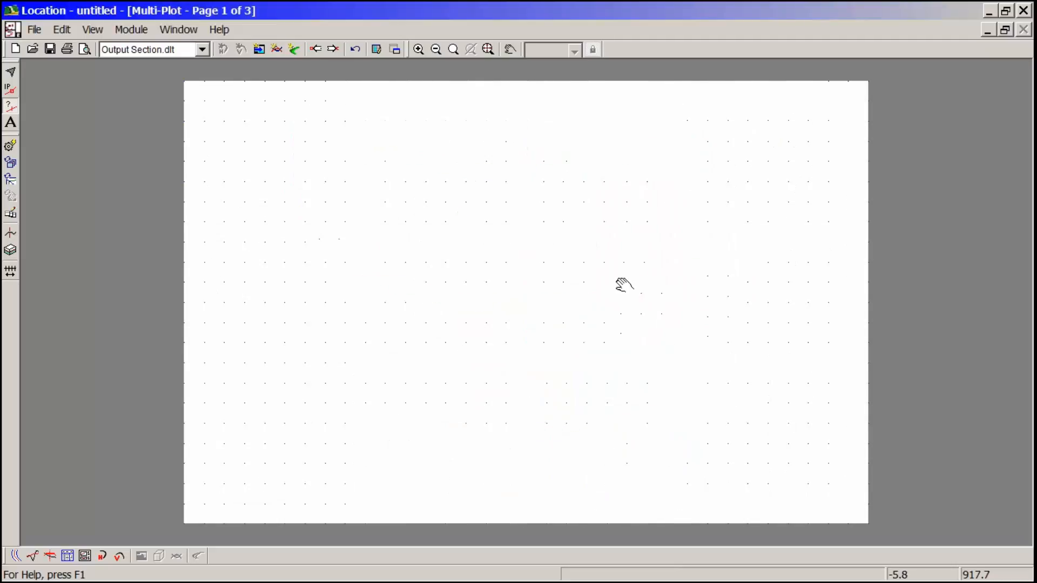
scroll(590, 316, up, 1)
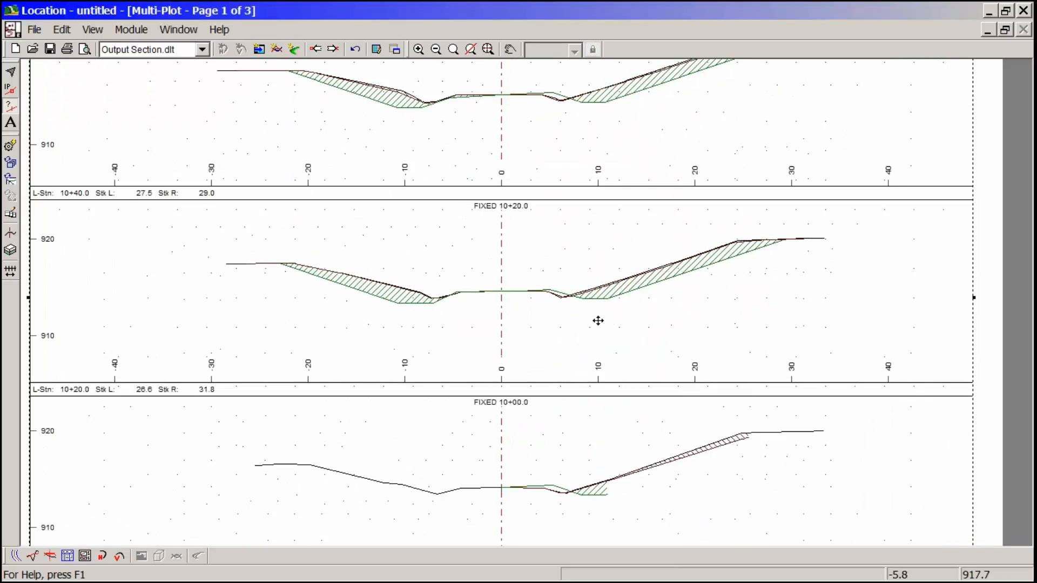
scroll(676, 346, down, 1)
scroll(676, 346, down, 1)
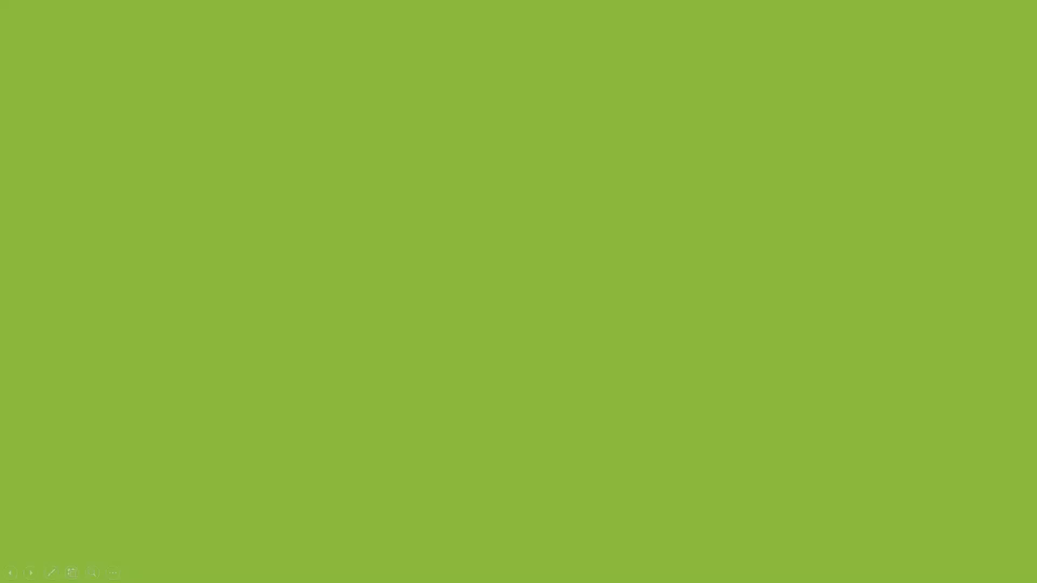
key(Right)
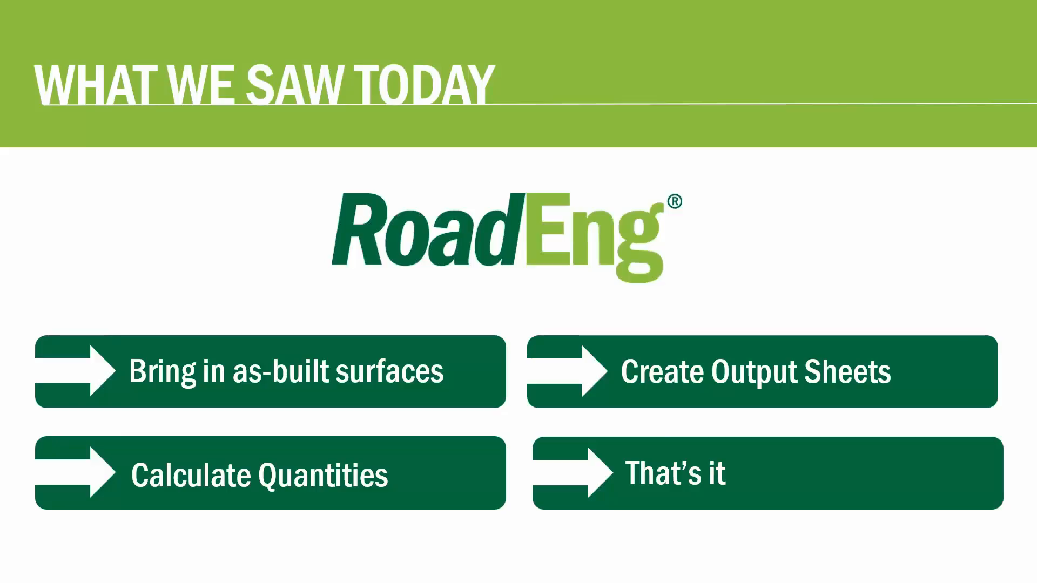
key(Right)
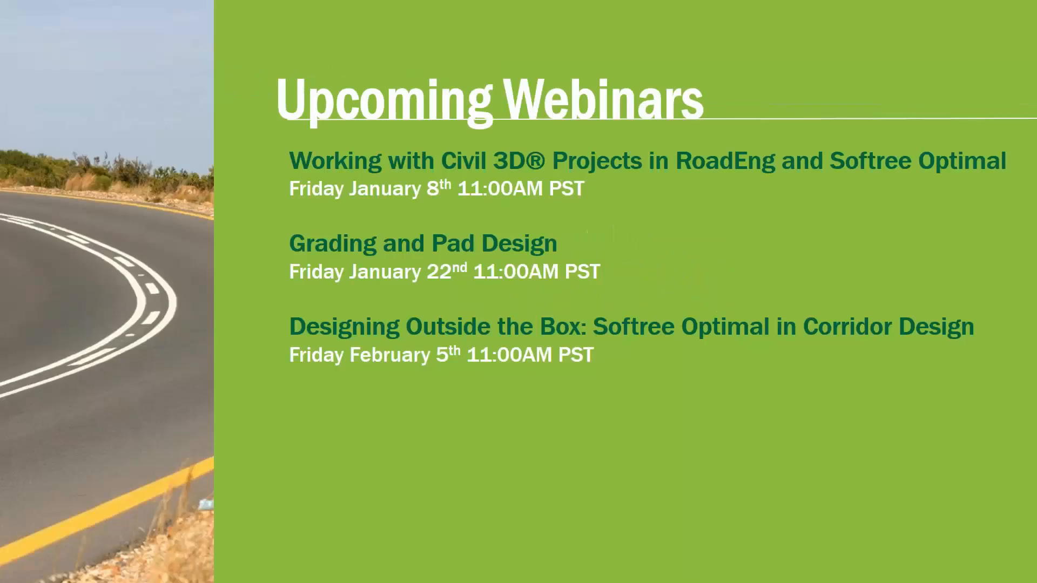